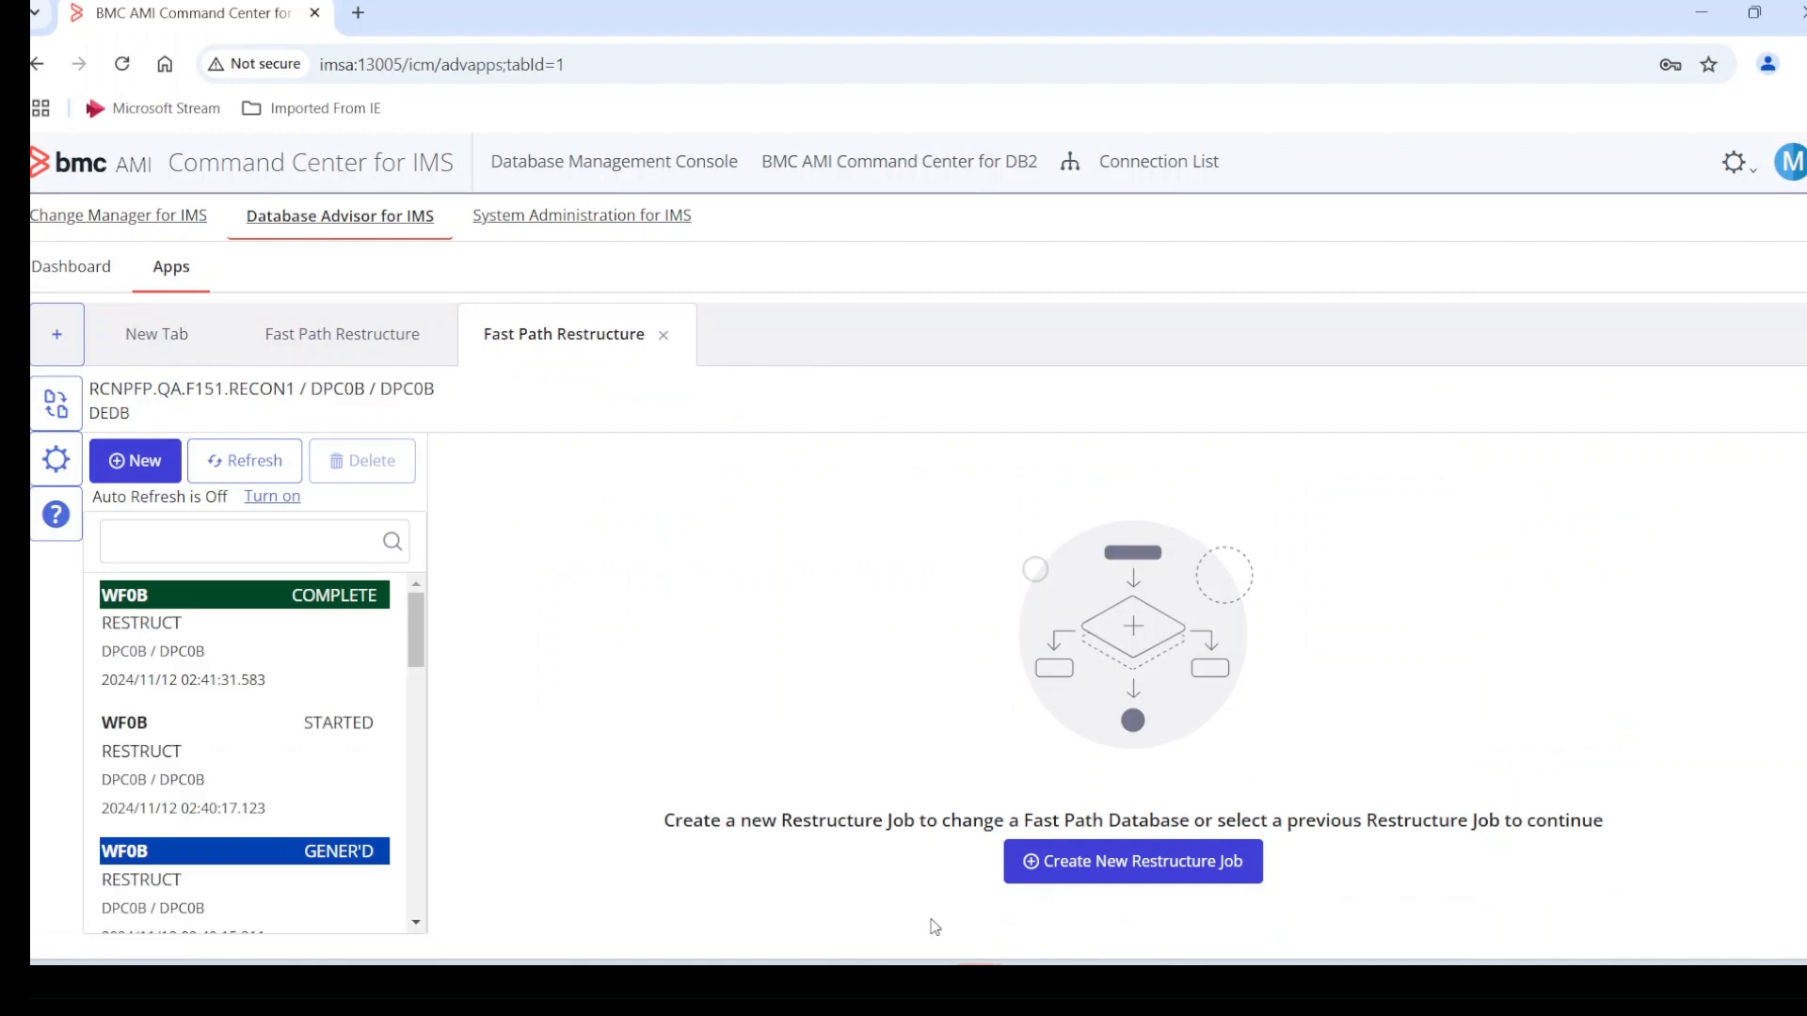
# Create a new restructure job and accept PFP.QA.NEWACB.DPC0B as the new ACBLIB data set for the DEDB structure.
pyautogui.click(1136, 872)
pyautogui.click(1036, 520)
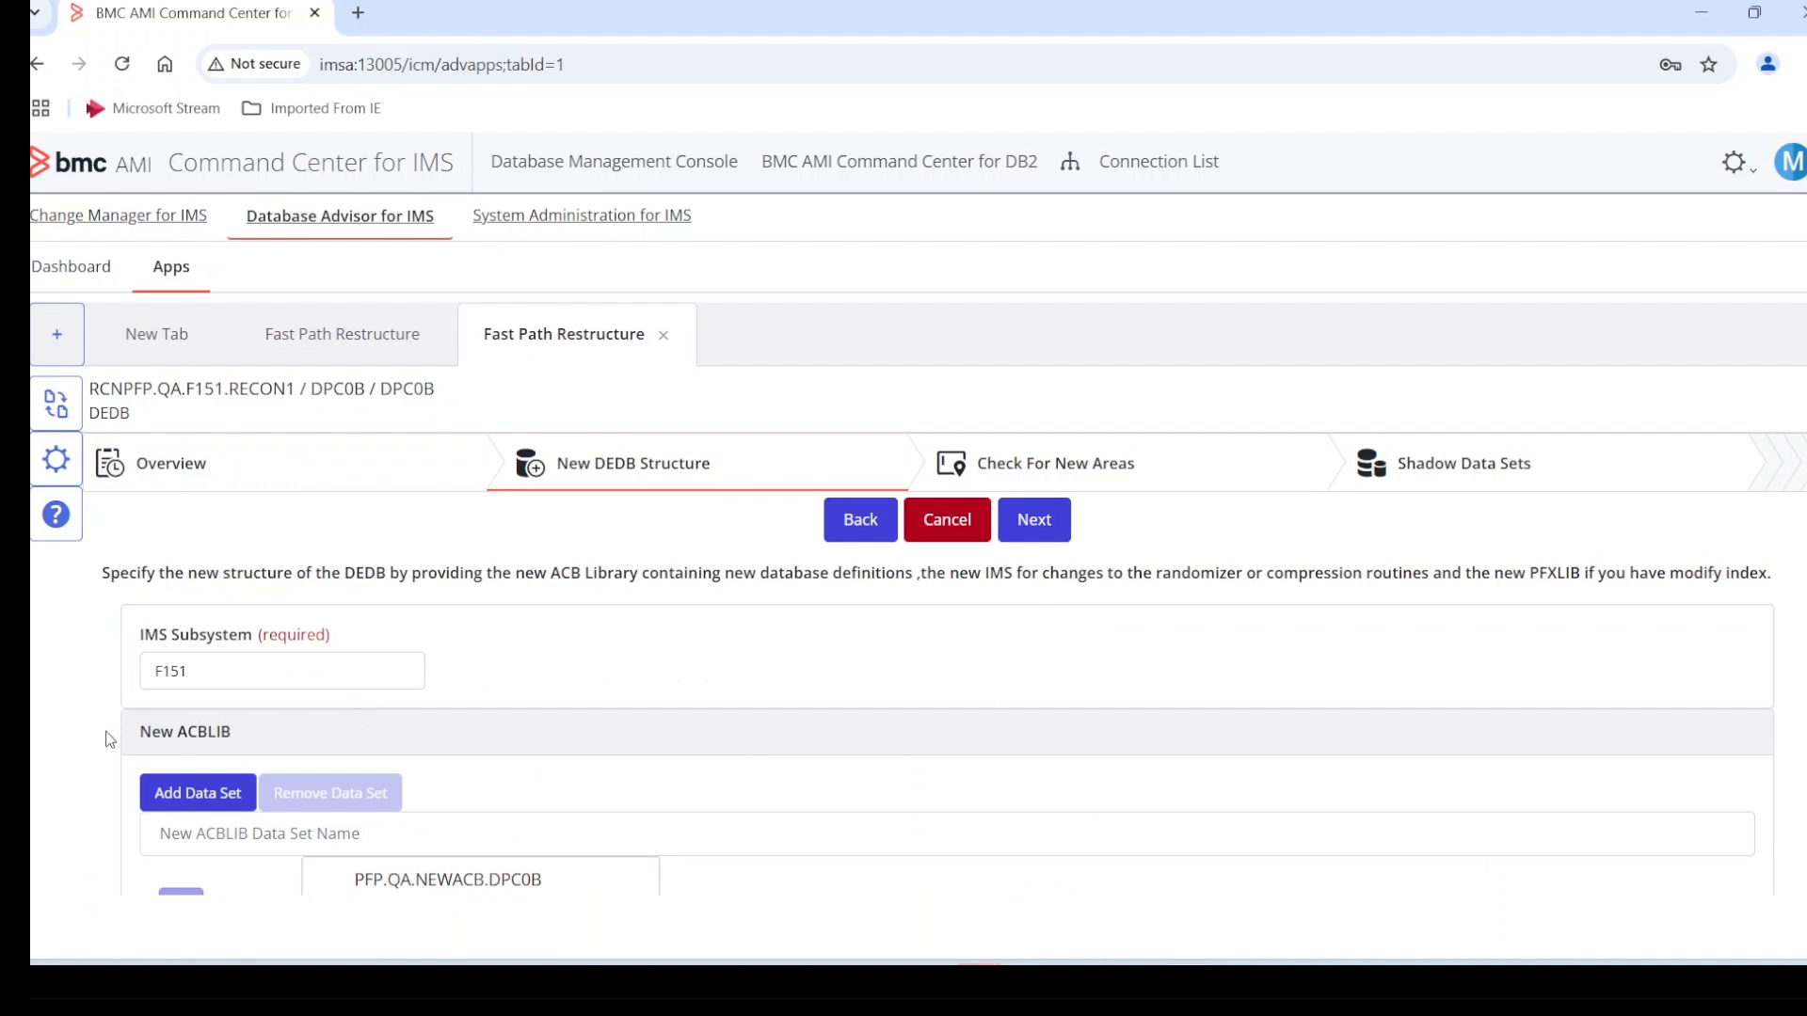
pyautogui.scroll(-3, 111, 736)
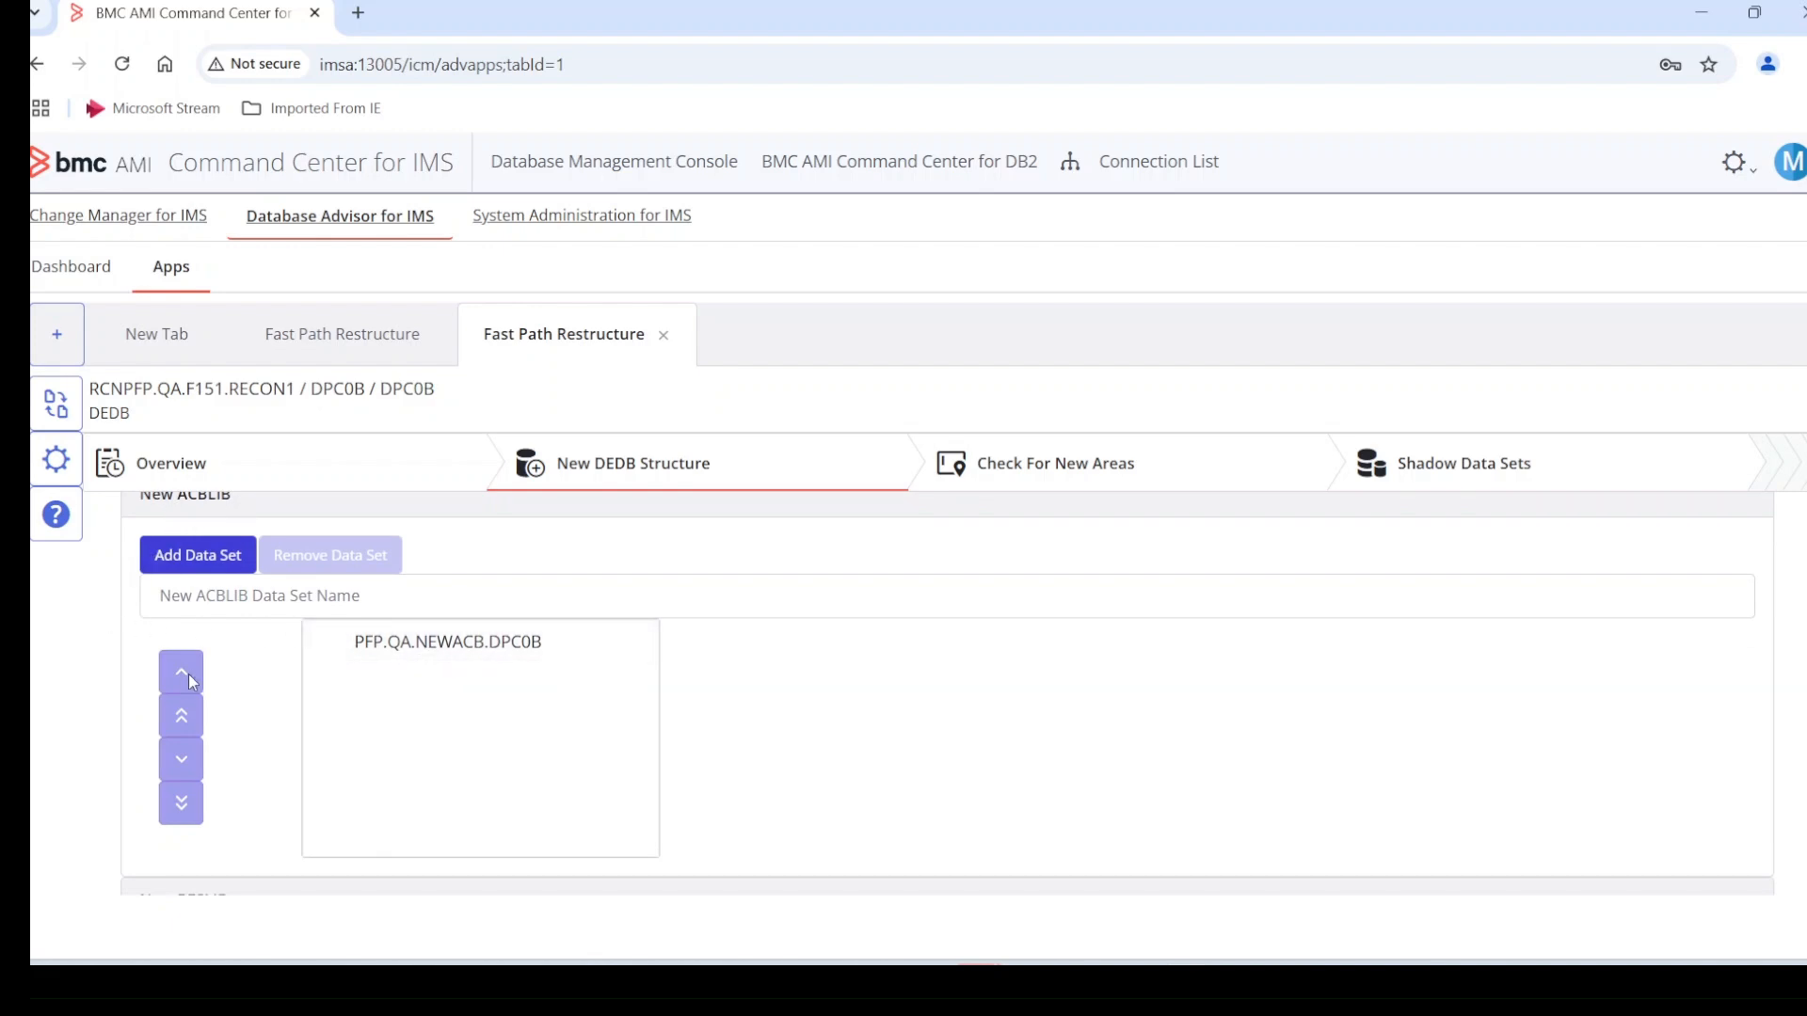
pyautogui.scroll(-4, 184, 676)
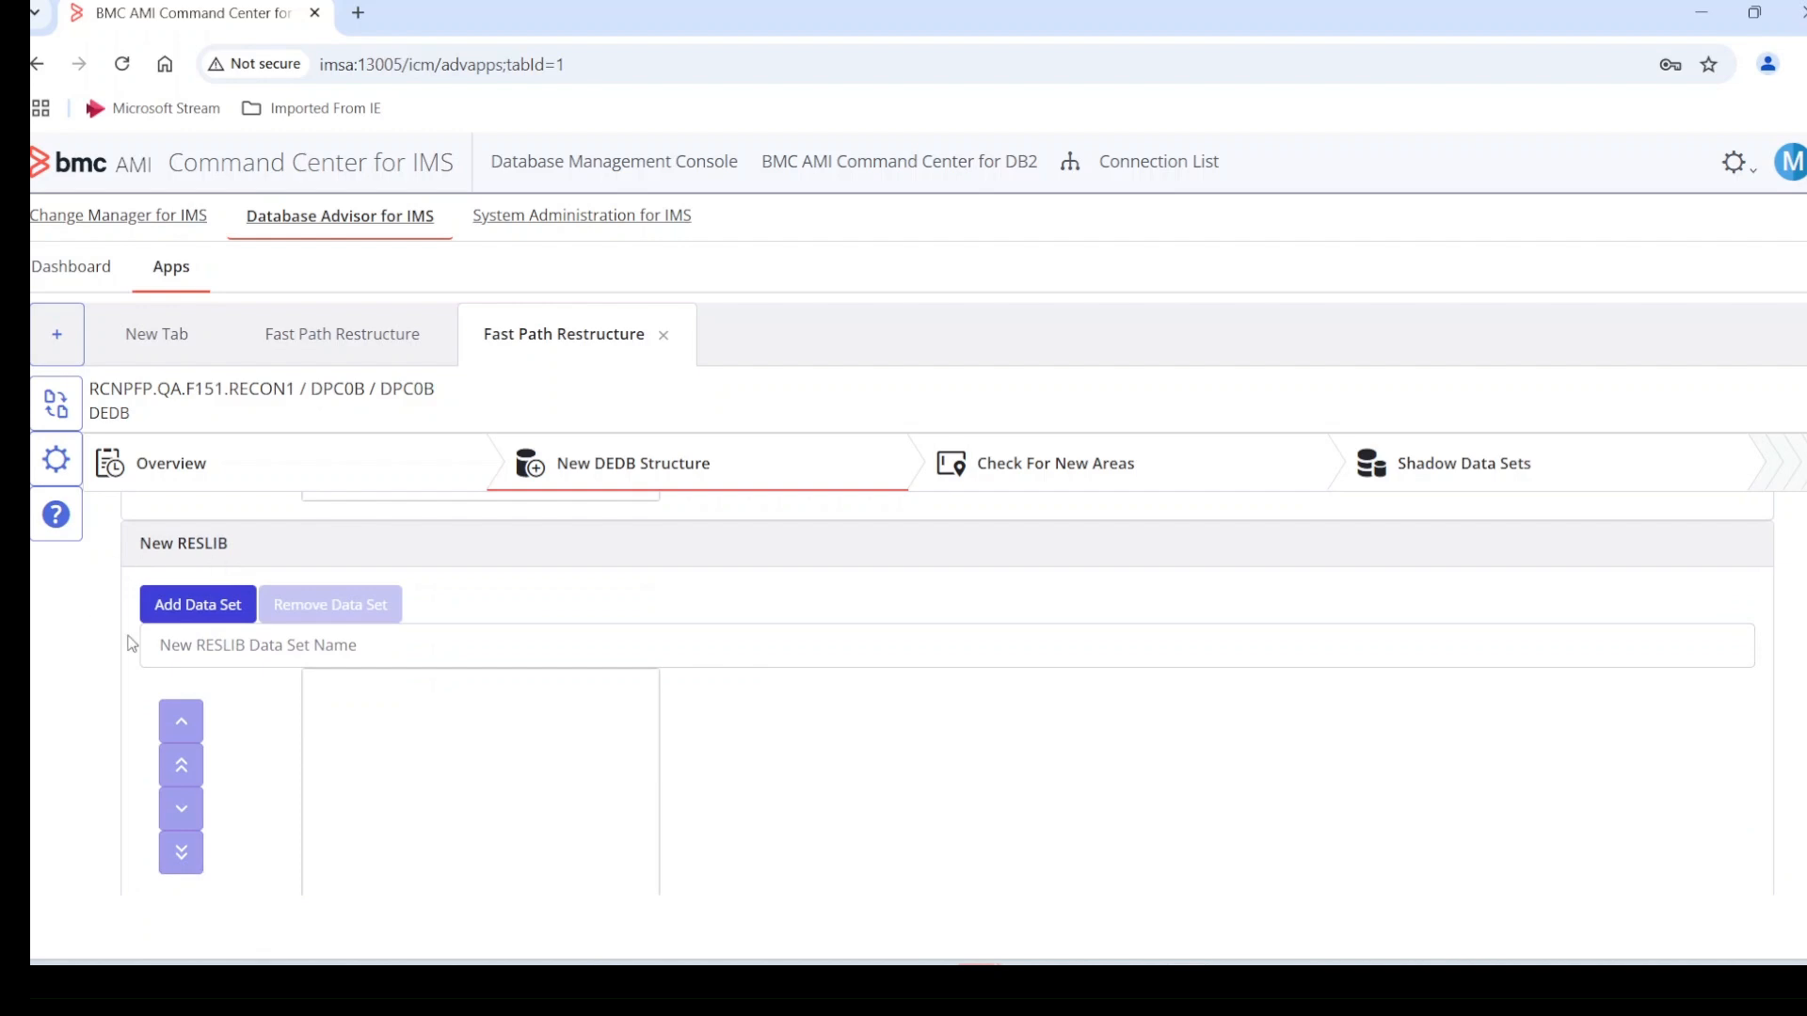
pyautogui.scroll(-4, 131, 644)
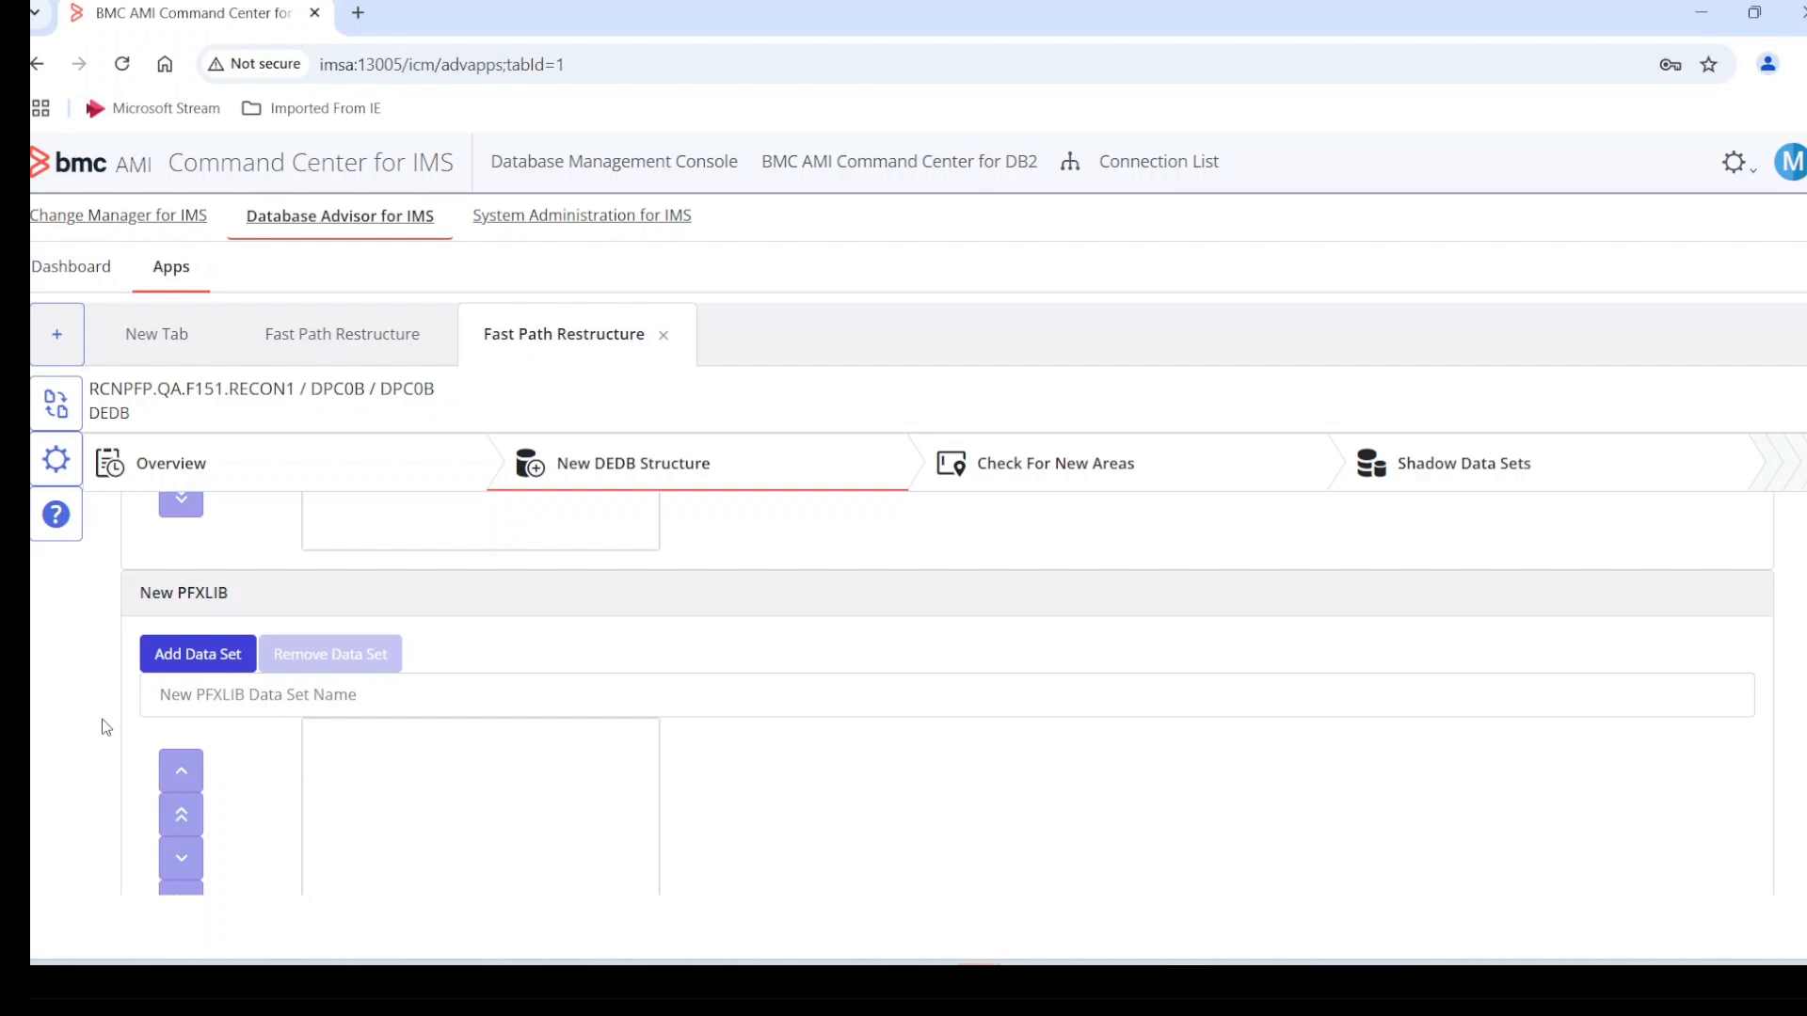
pyautogui.scroll(6, 105, 727)
pyautogui.scroll(-1, 106, 728)
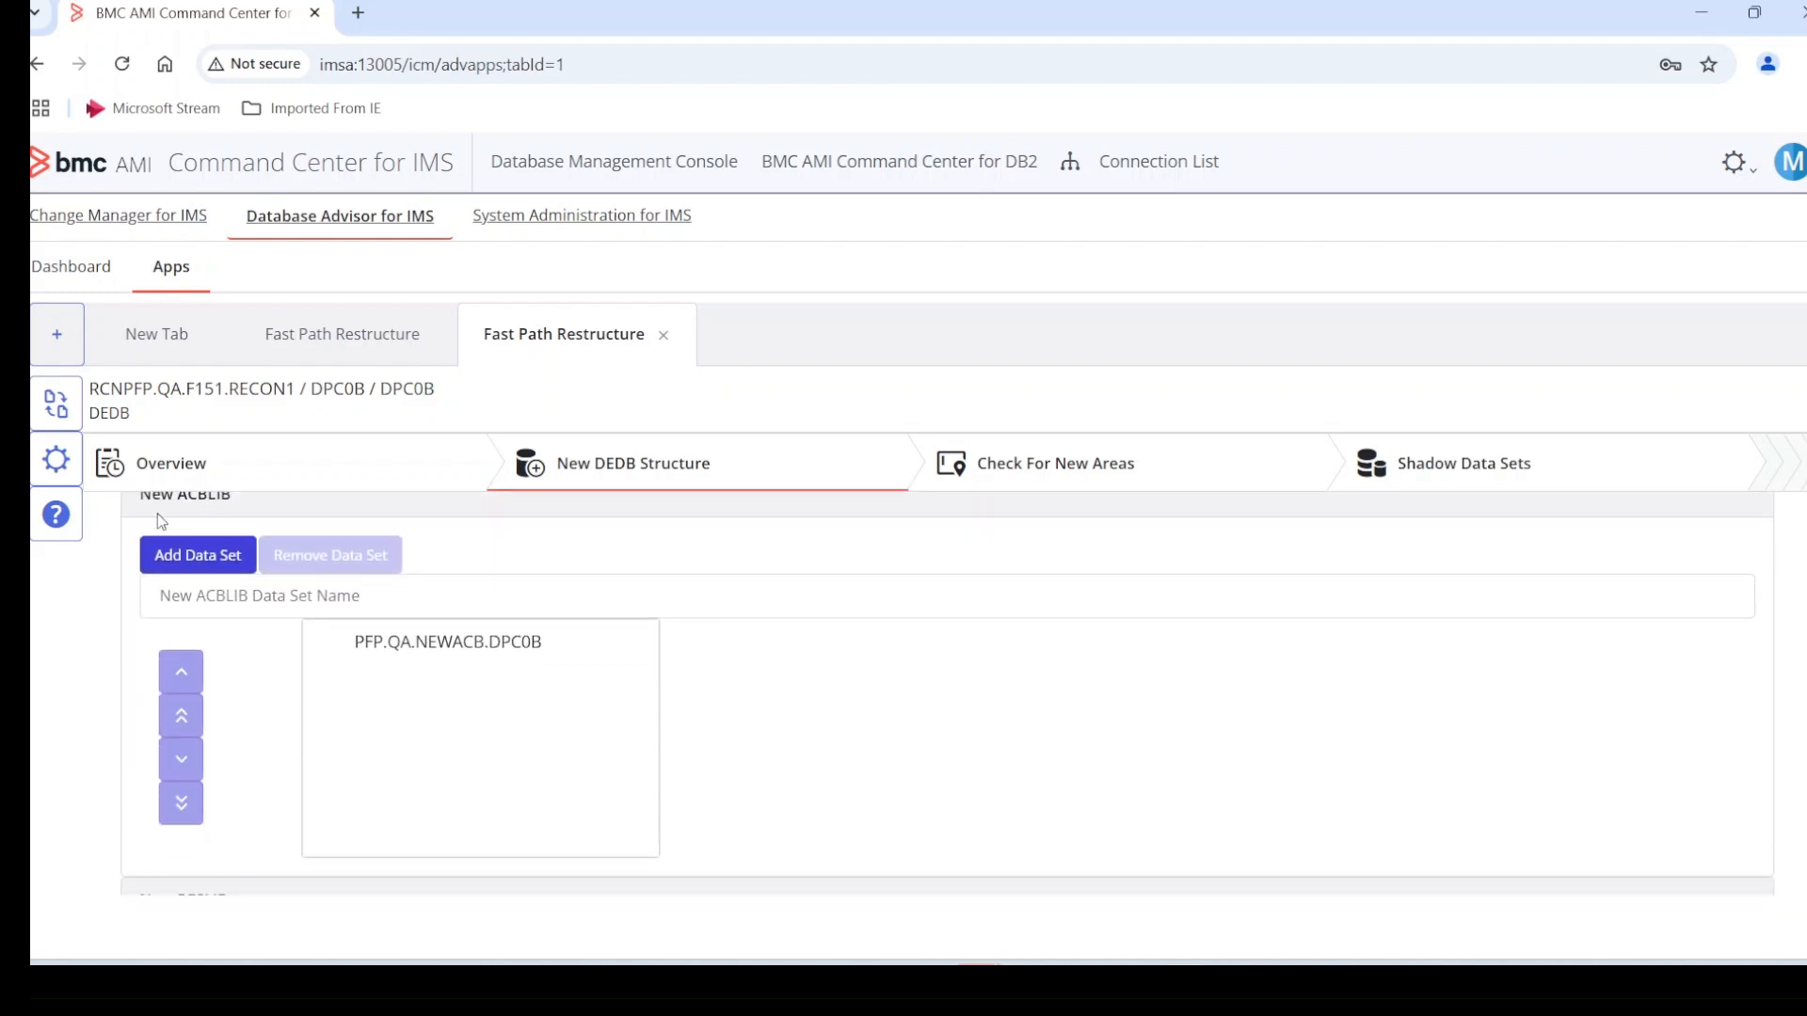
pyautogui.click(423, 647)
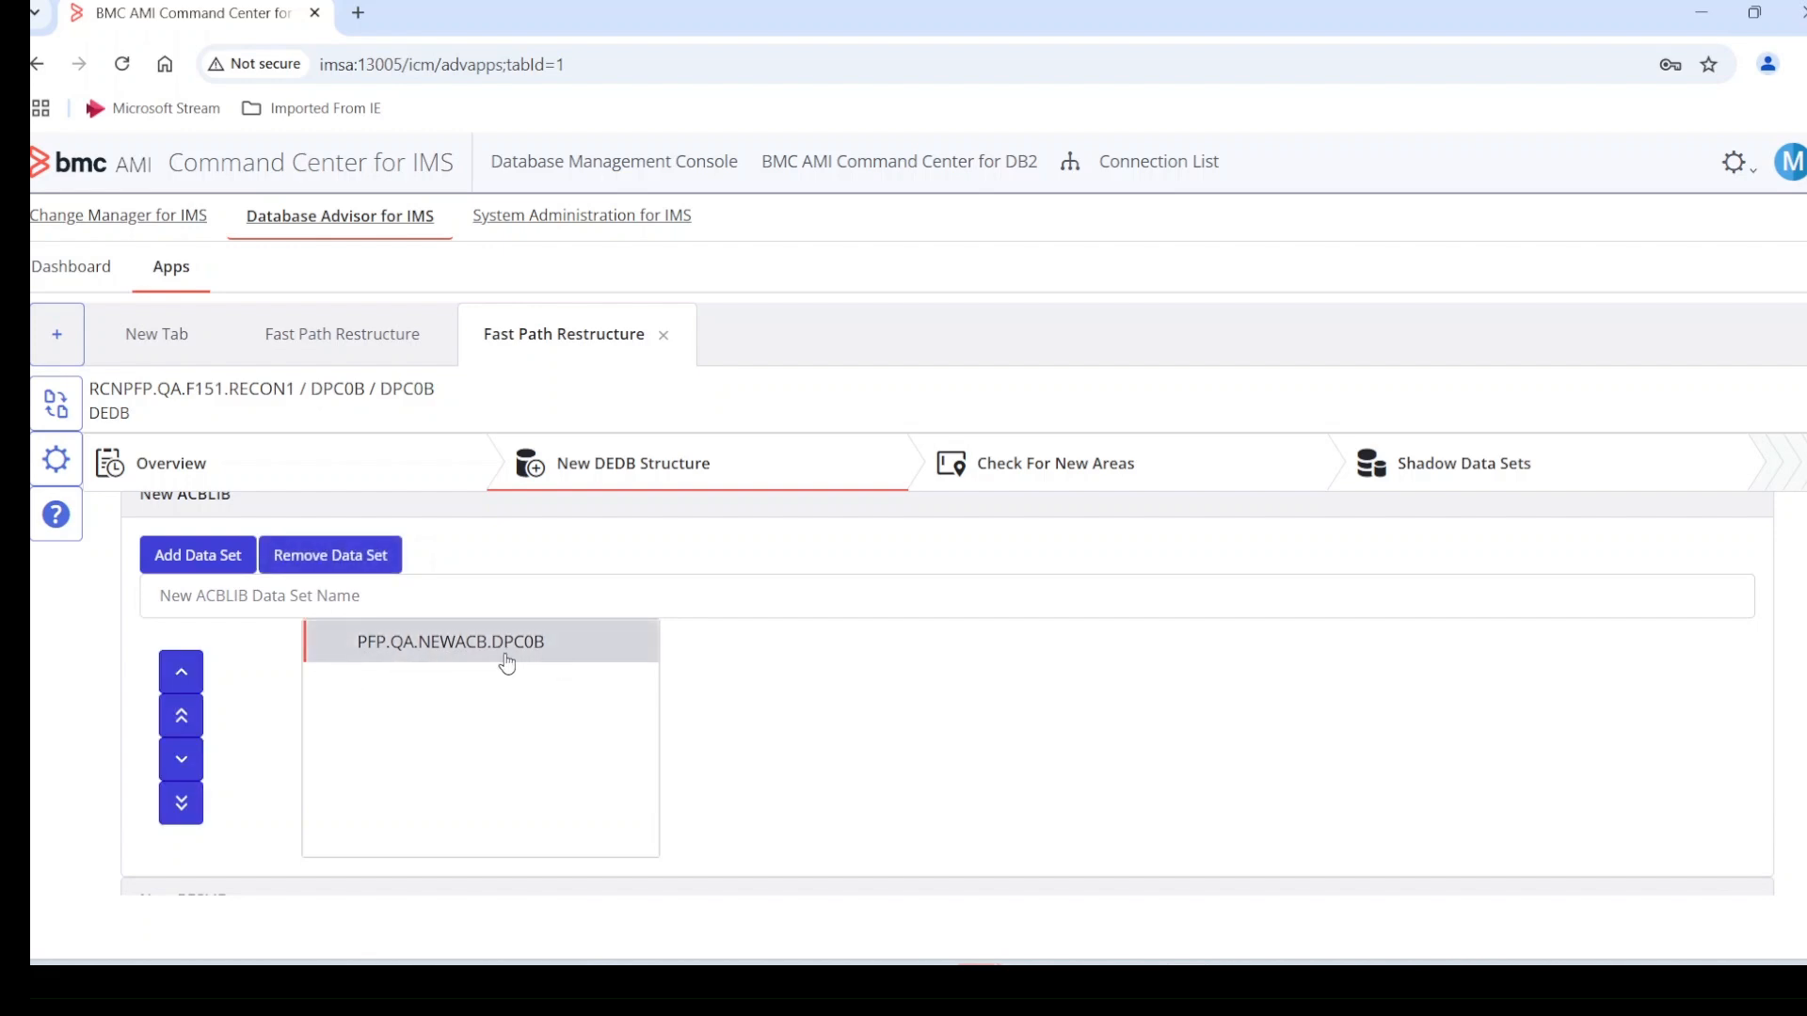
pyautogui.scroll(3, 541, 673)
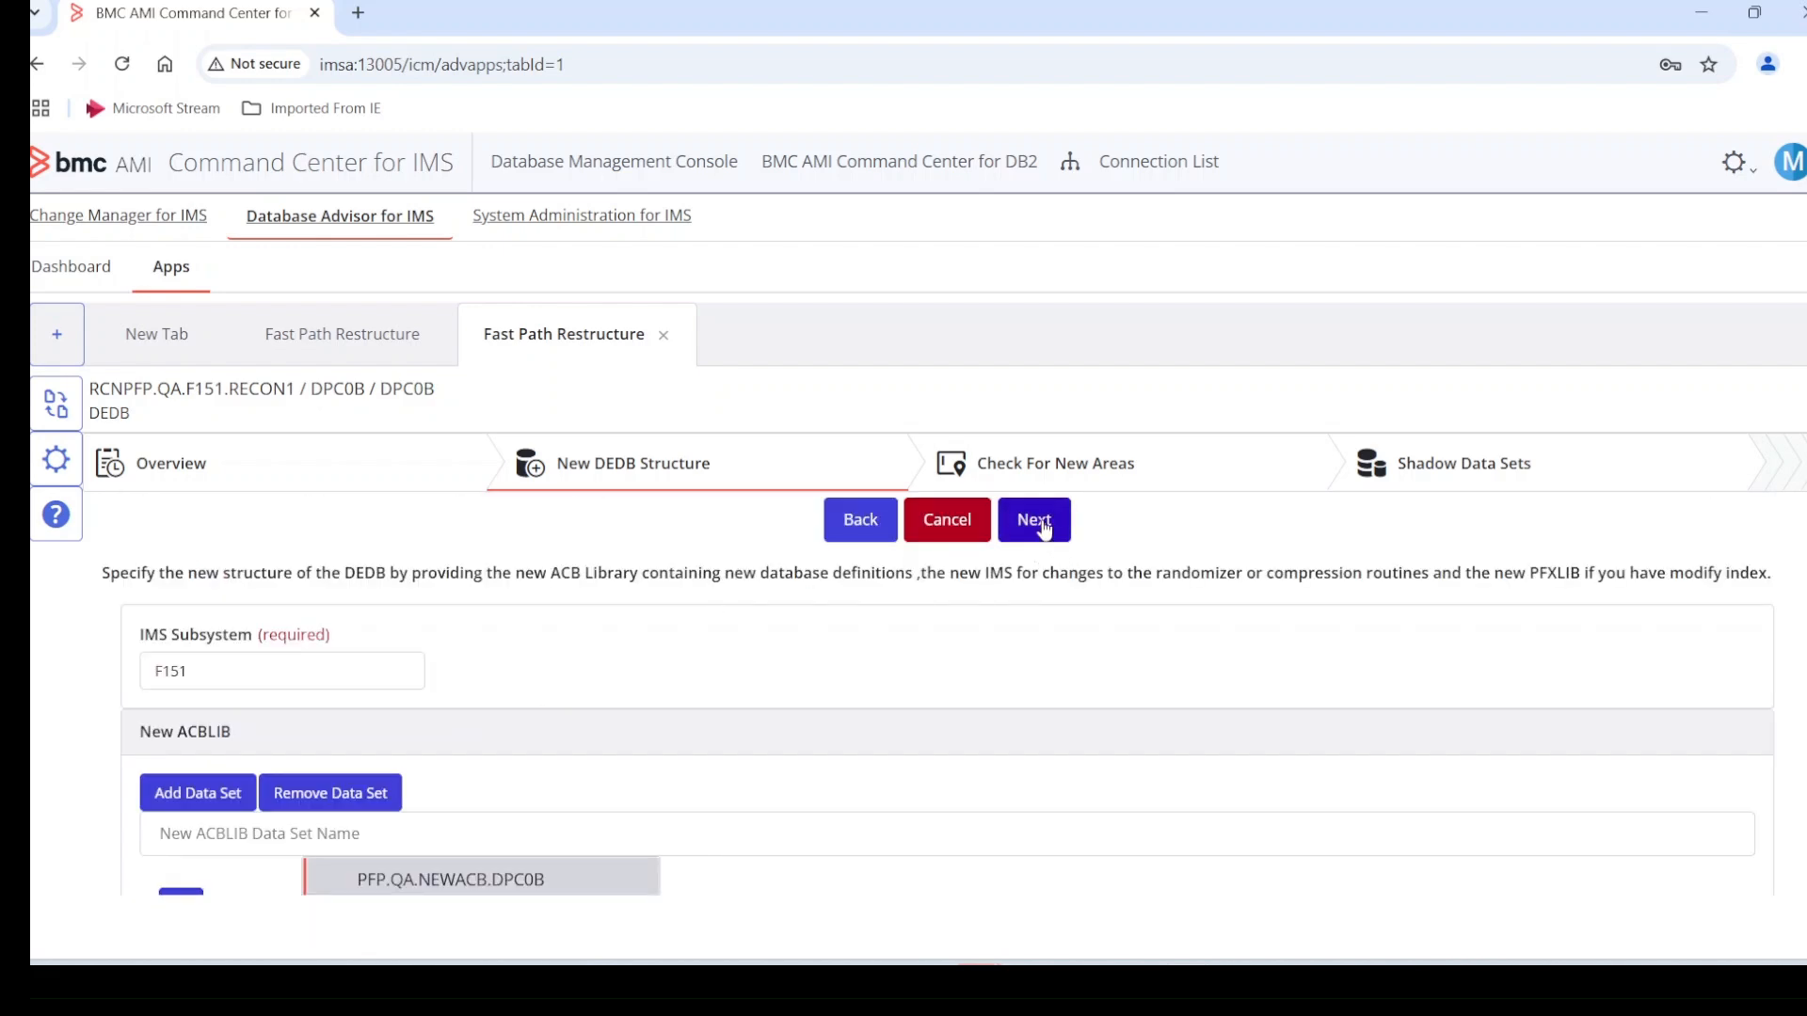
pyautogui.click(1043, 529)
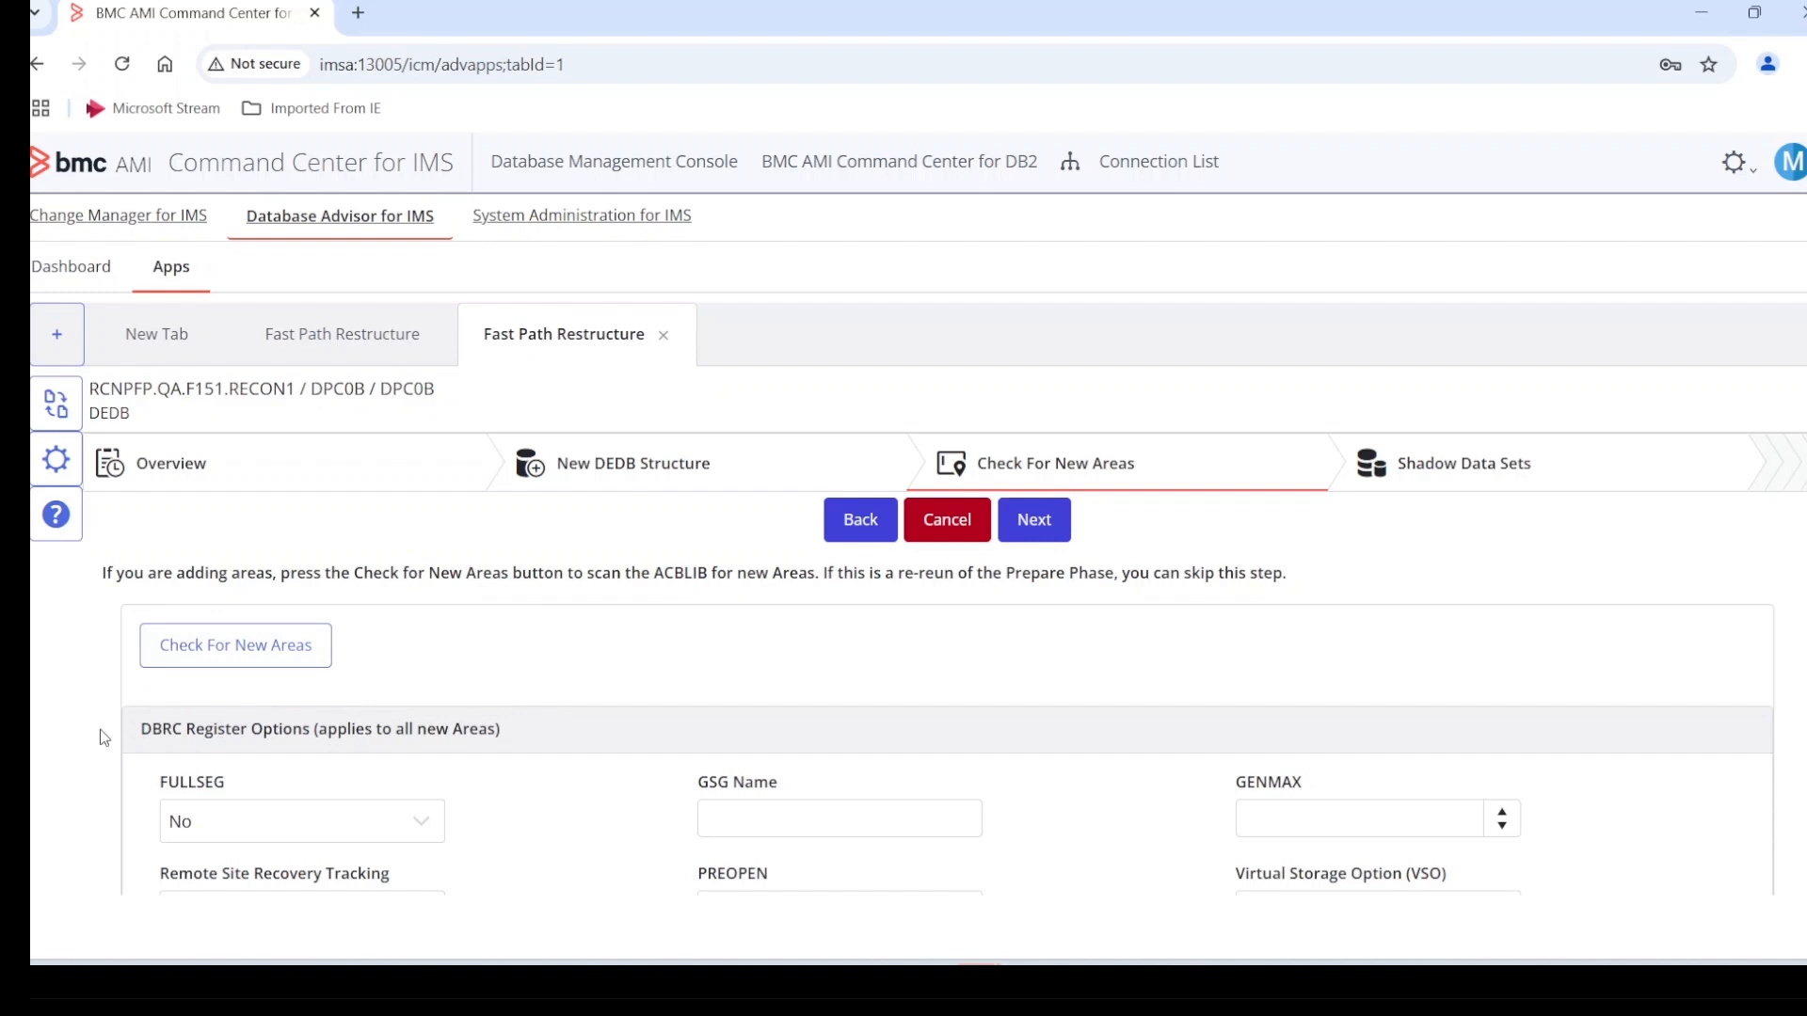
# Review the DBRC register options for new areas and continue without scanning the ACBLIB for new areas.
pyautogui.scroll(-2, 103, 738)
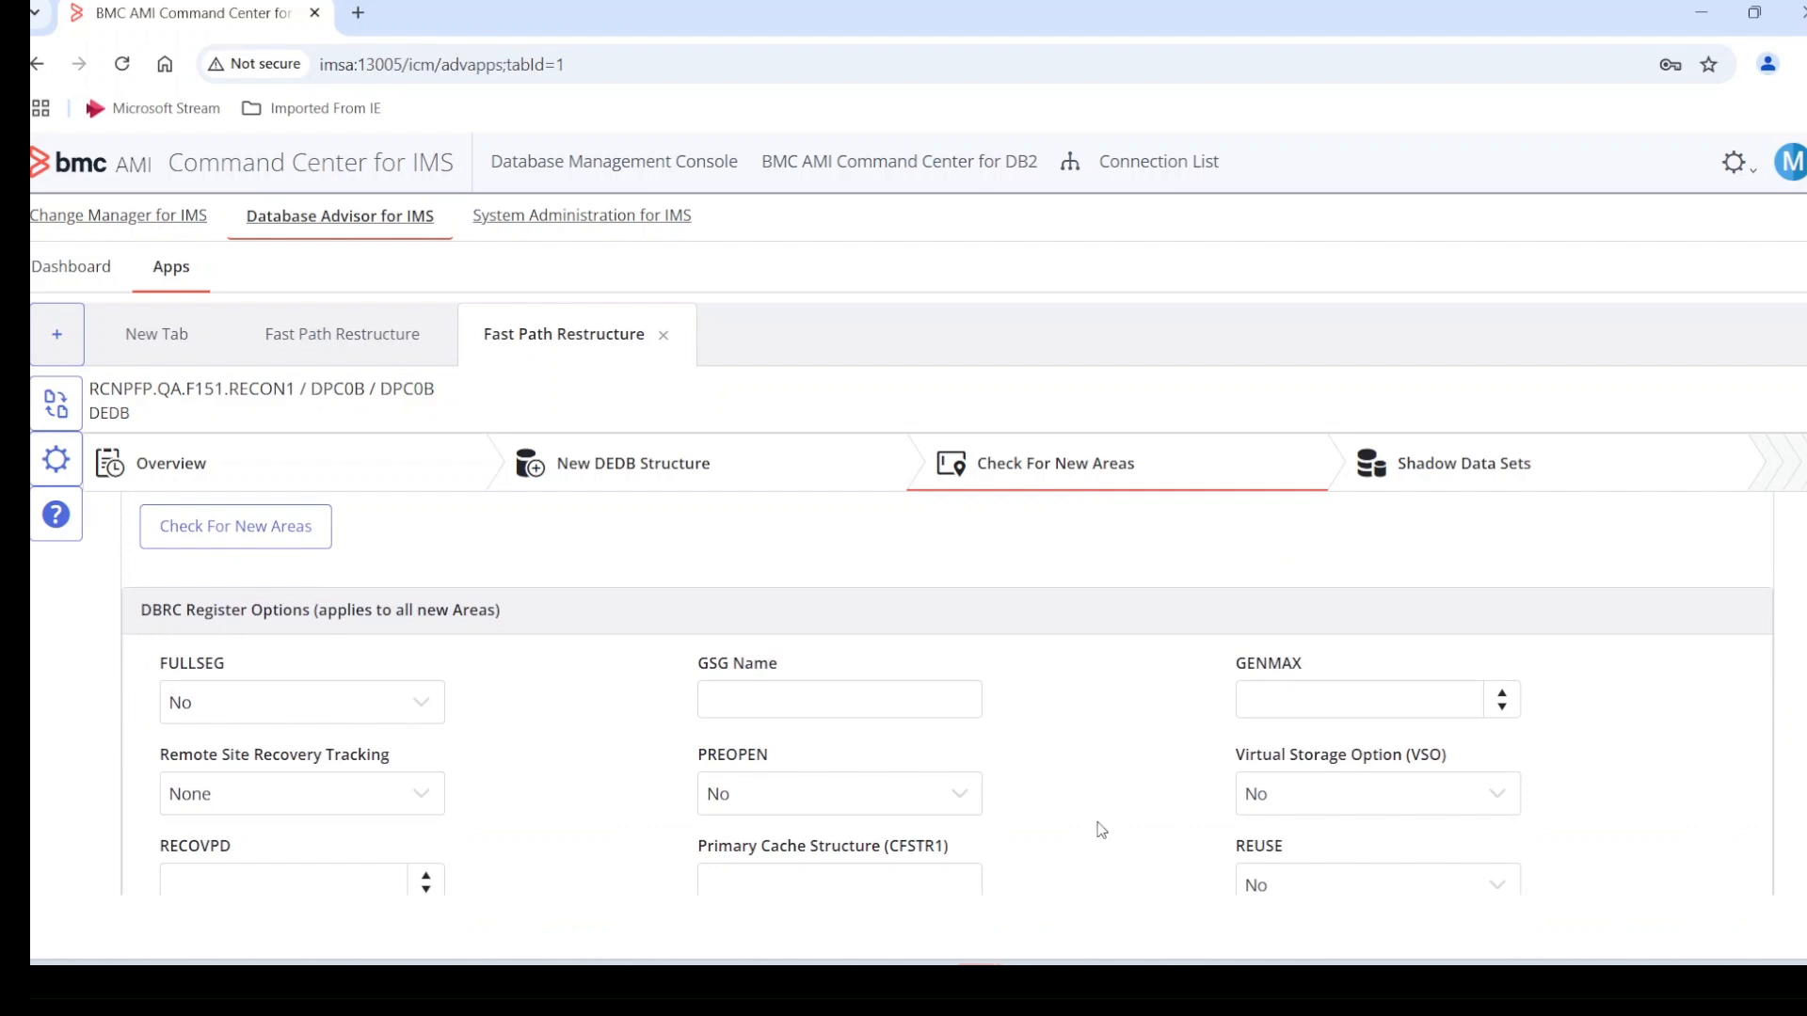
pyautogui.scroll(2, 1052, 826)
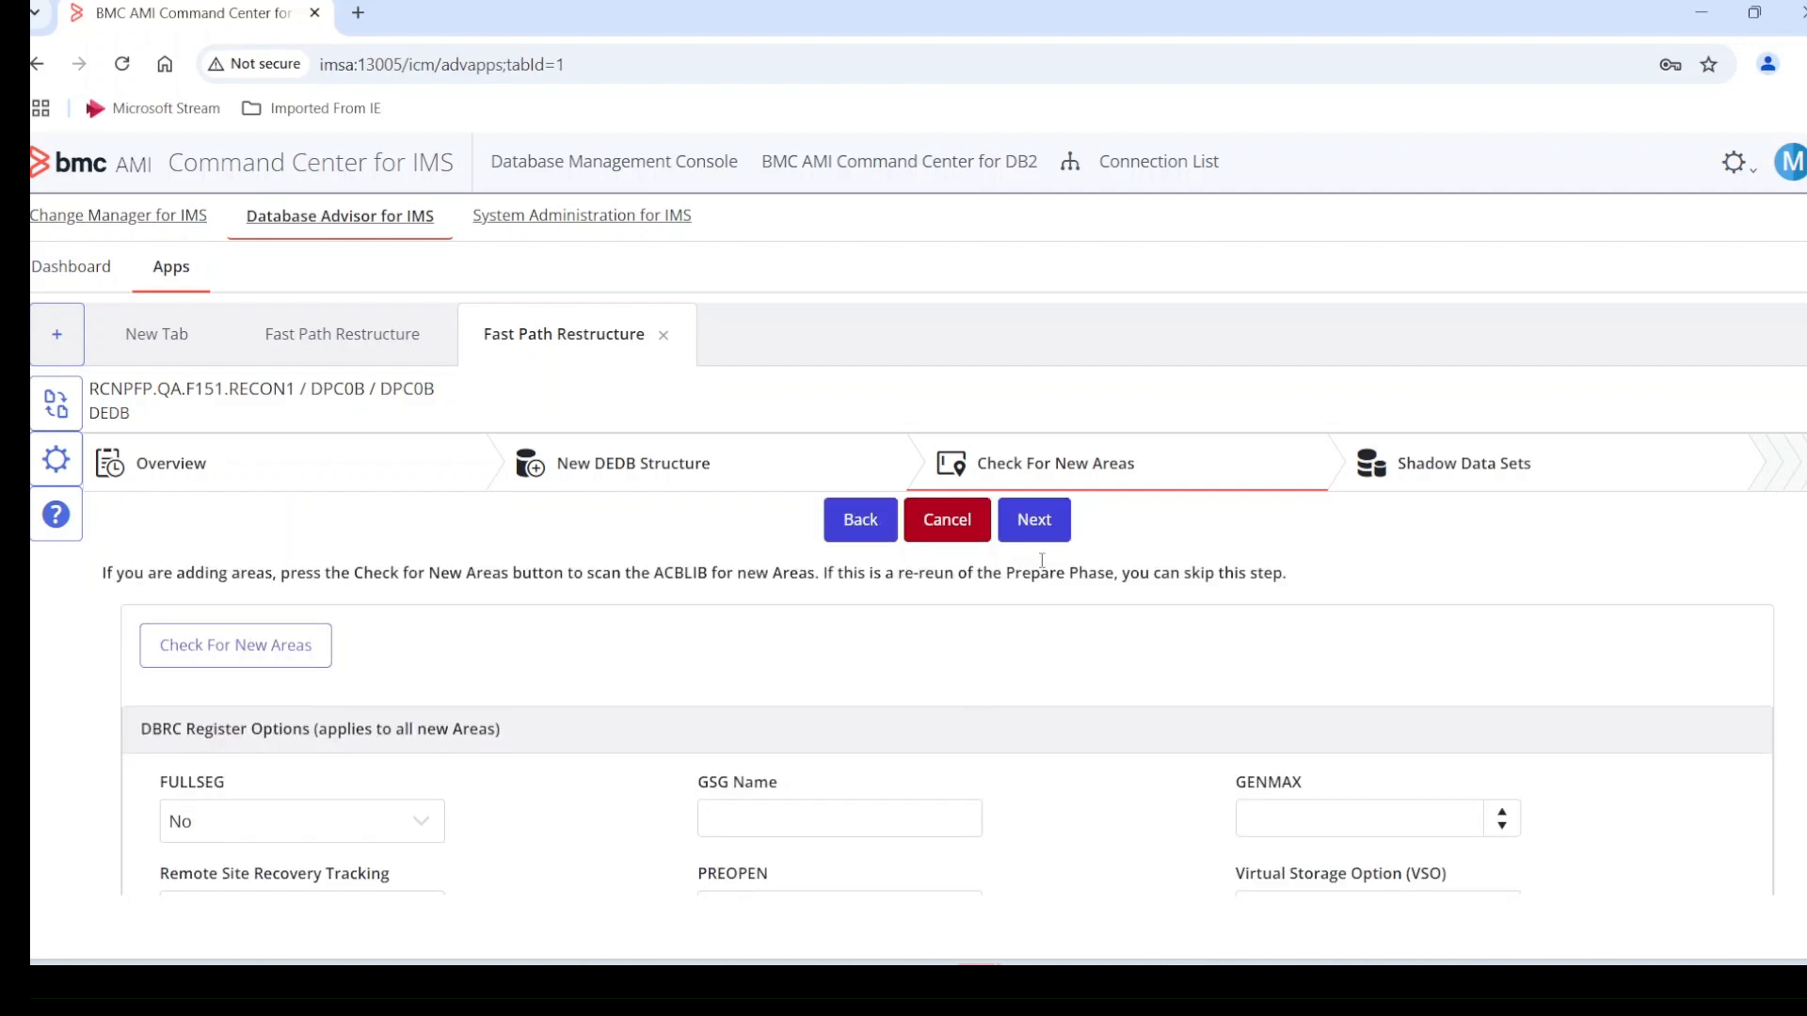
pyautogui.click(1047, 523)
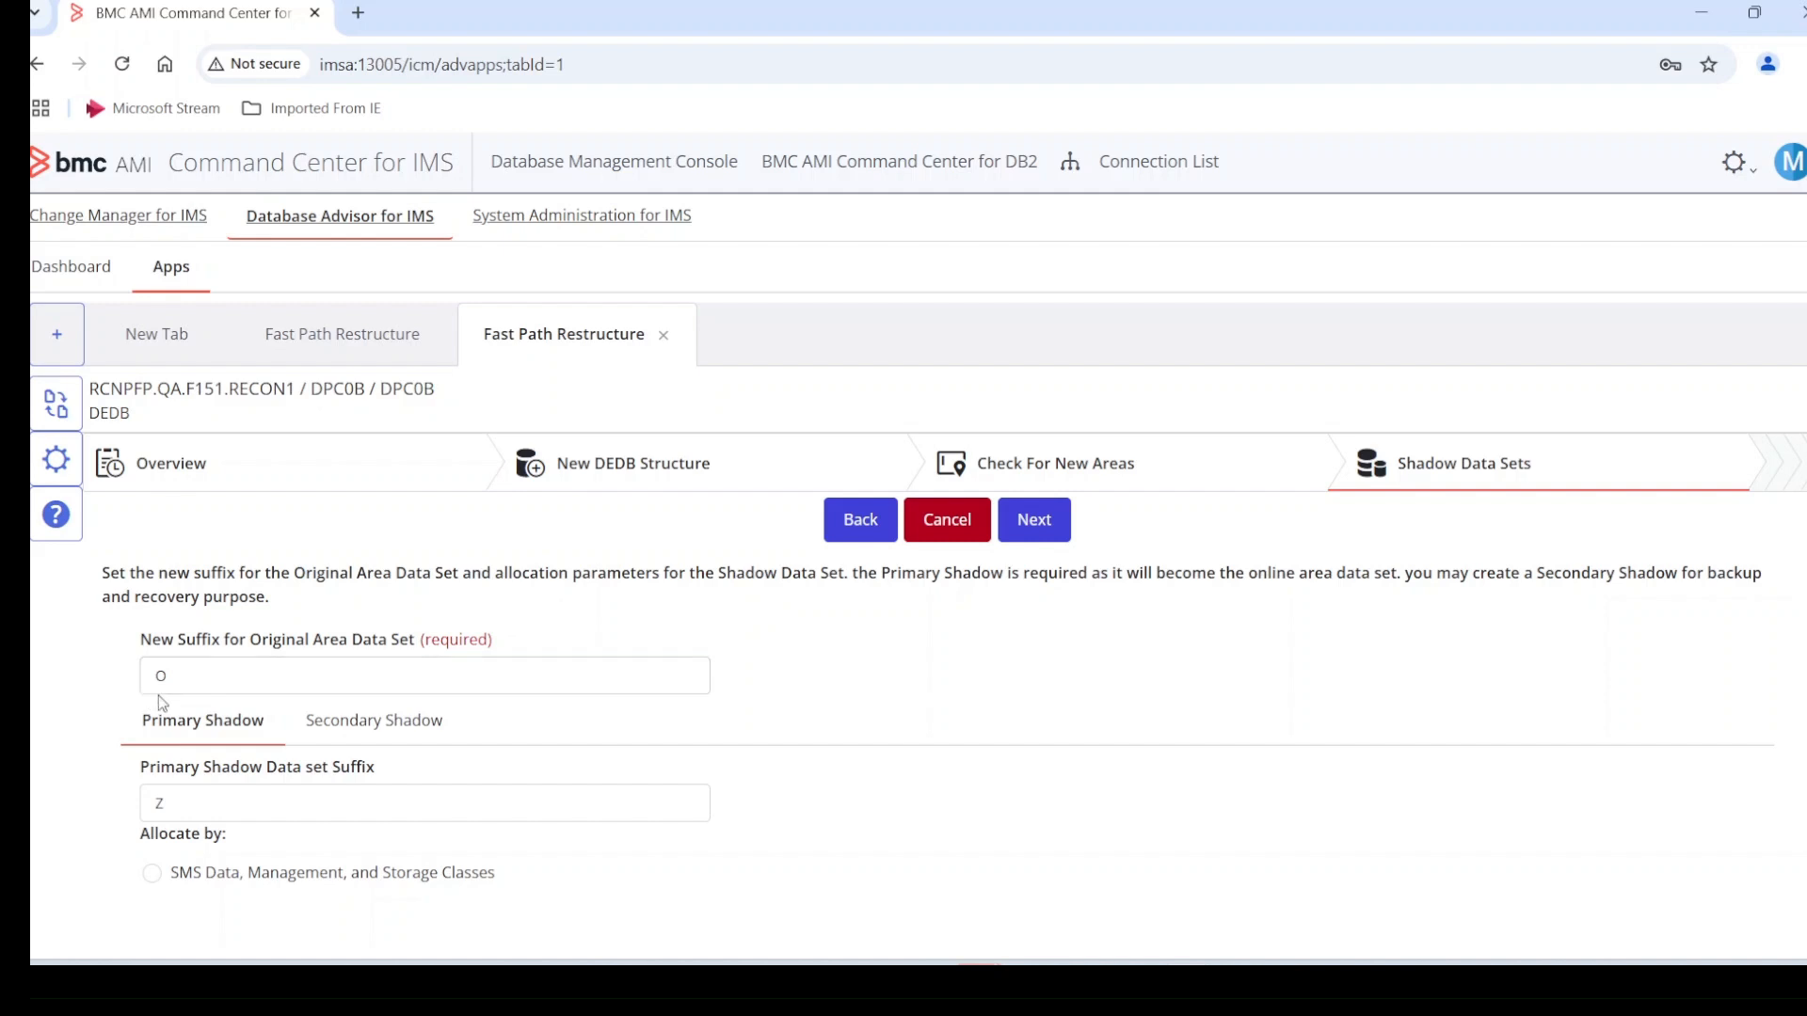
# Accept original suffix O, primary shadow suffix Z and override volume serial DEV511, and keep the job card inherited from the user profile.
pyautogui.moveTo(166, 677); pyautogui.dragTo(134, 686)
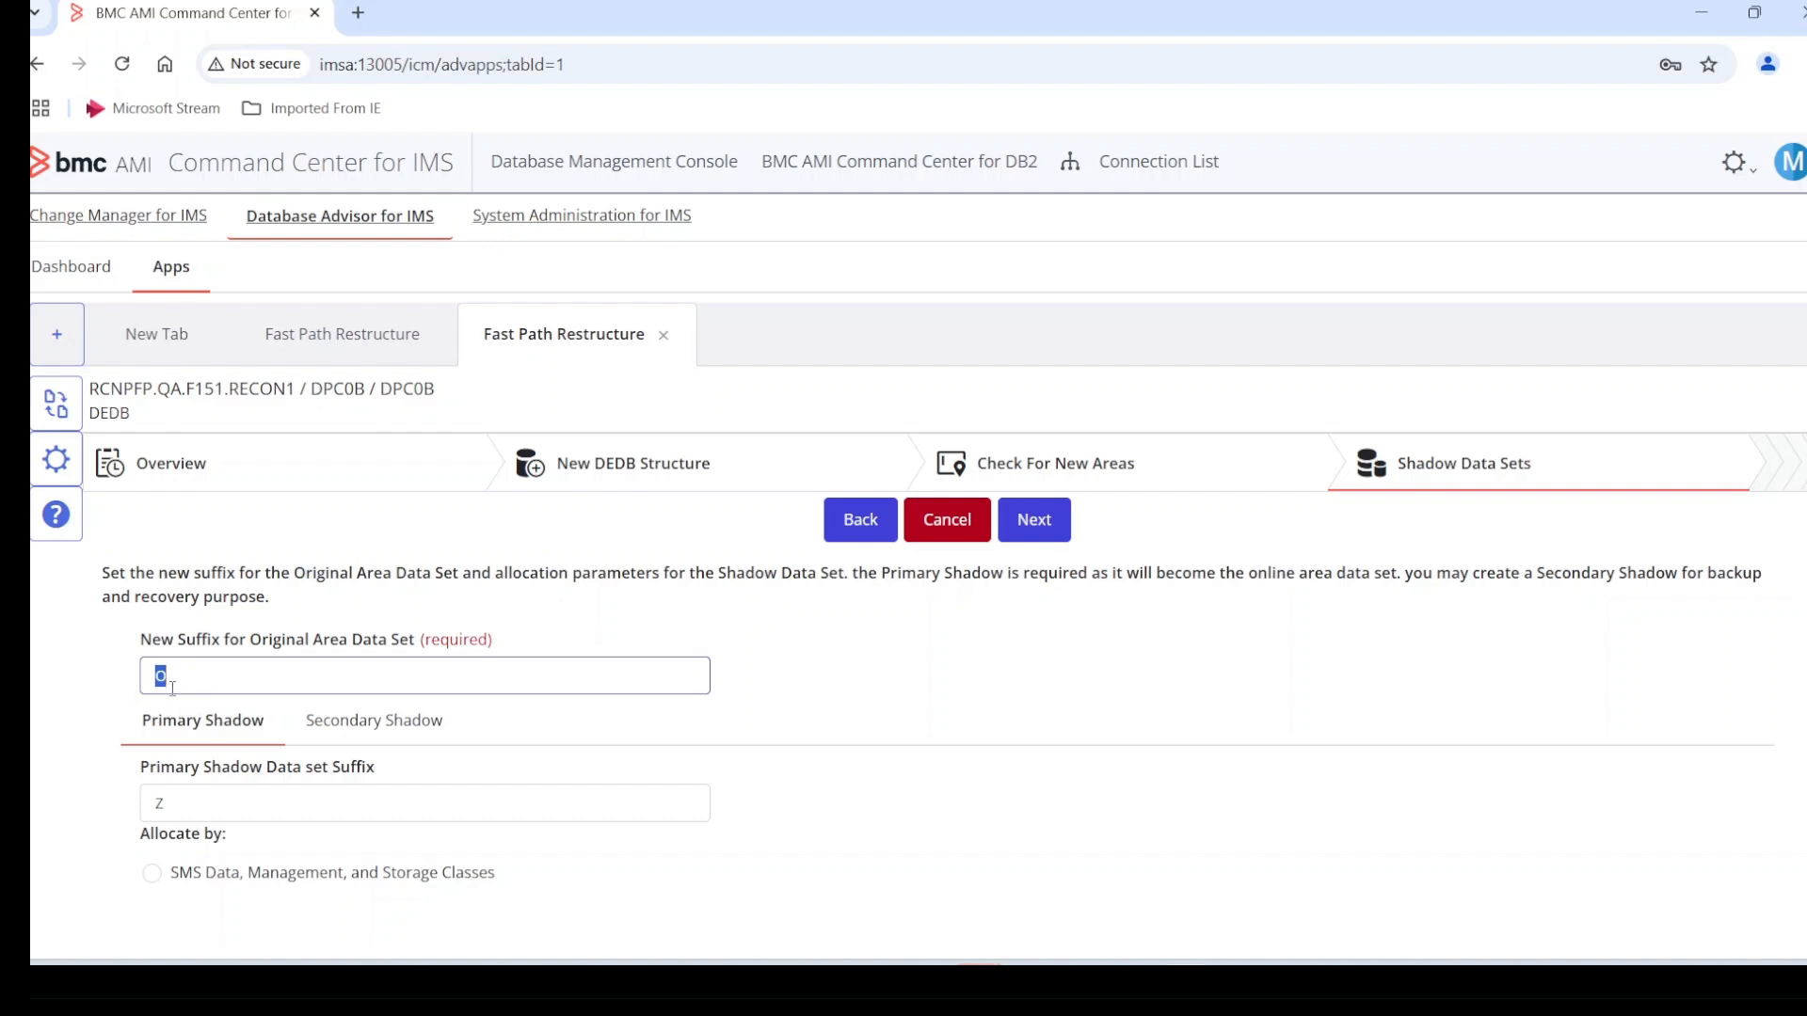
pyautogui.click(101, 682)
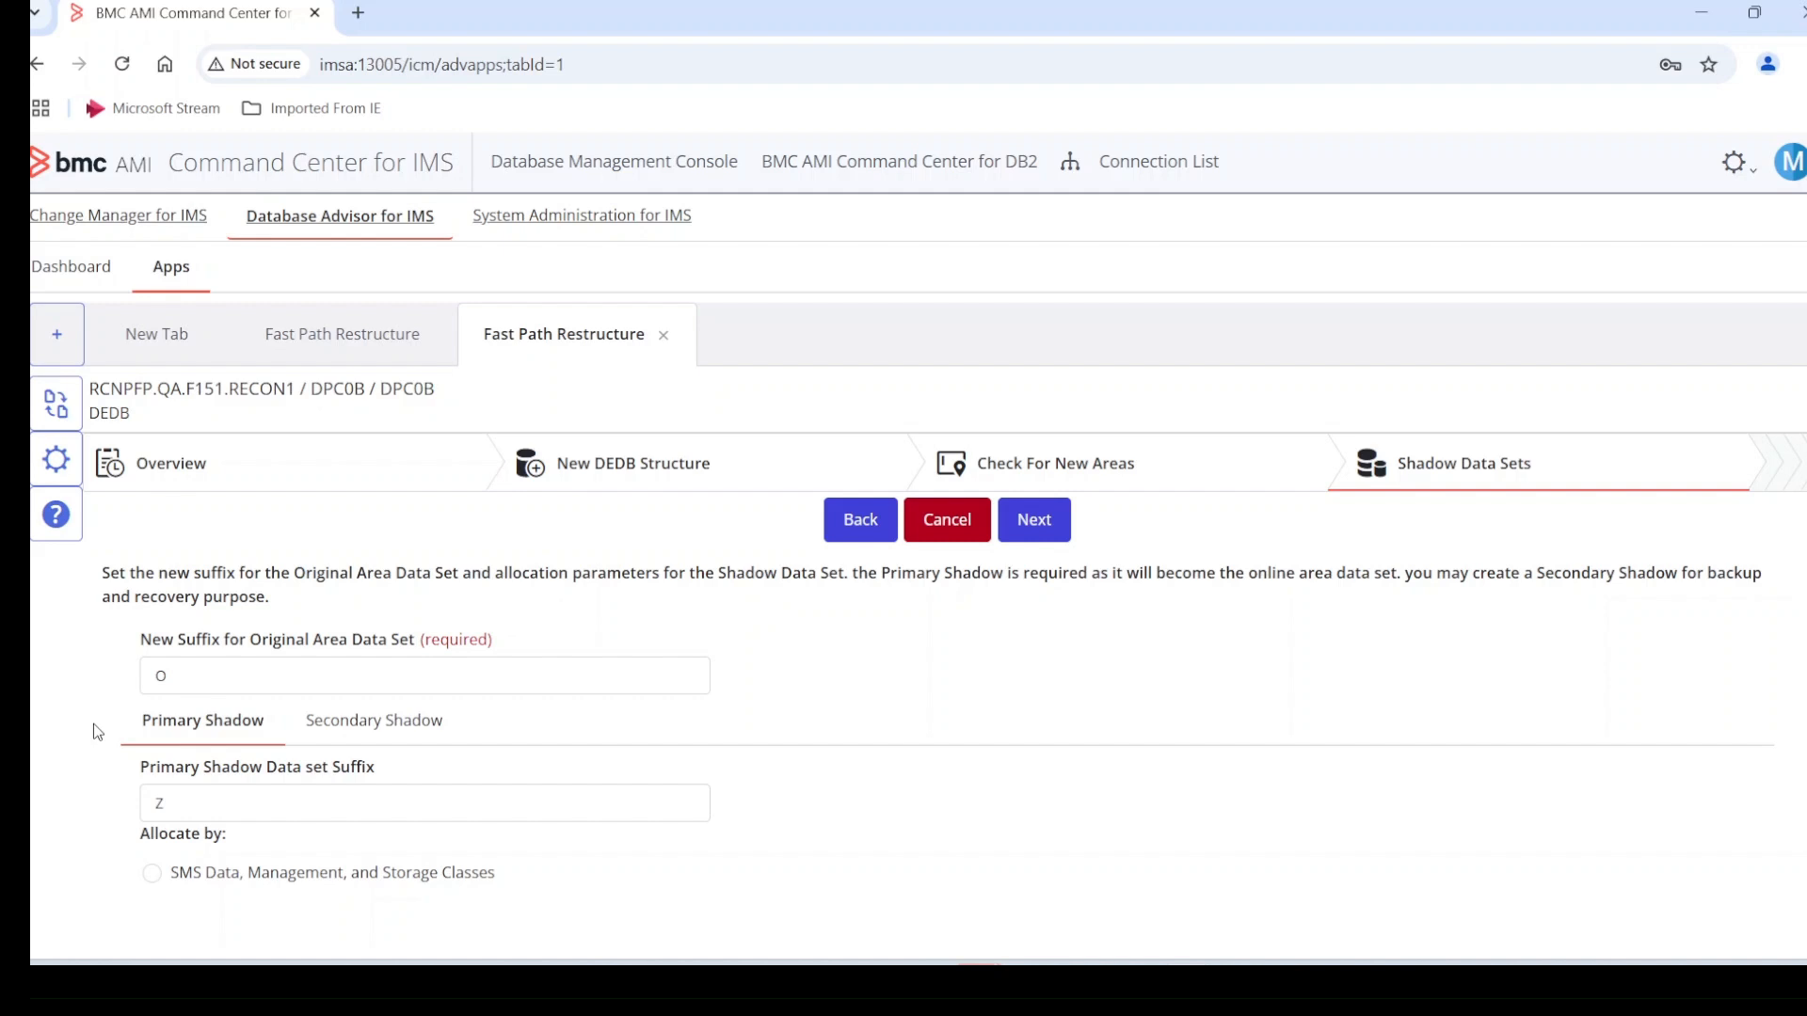
pyautogui.scroll(-2, 97, 733)
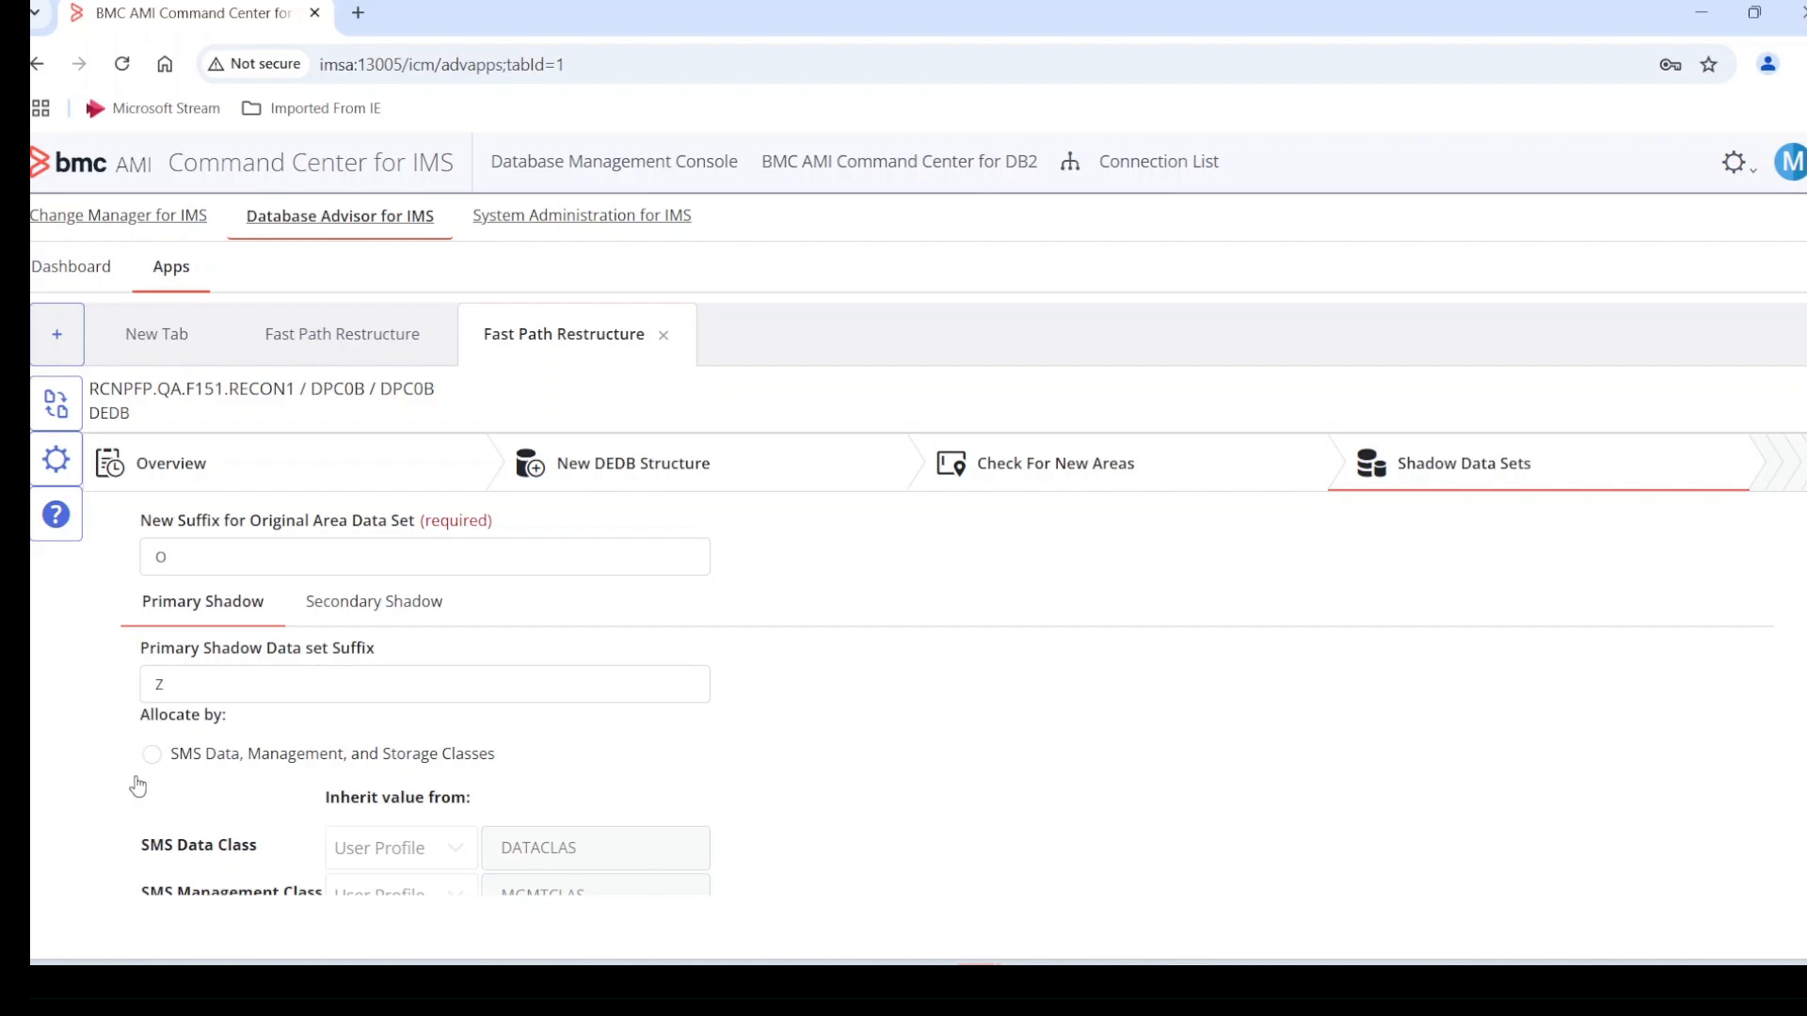
pyautogui.scroll(-2, 160, 786)
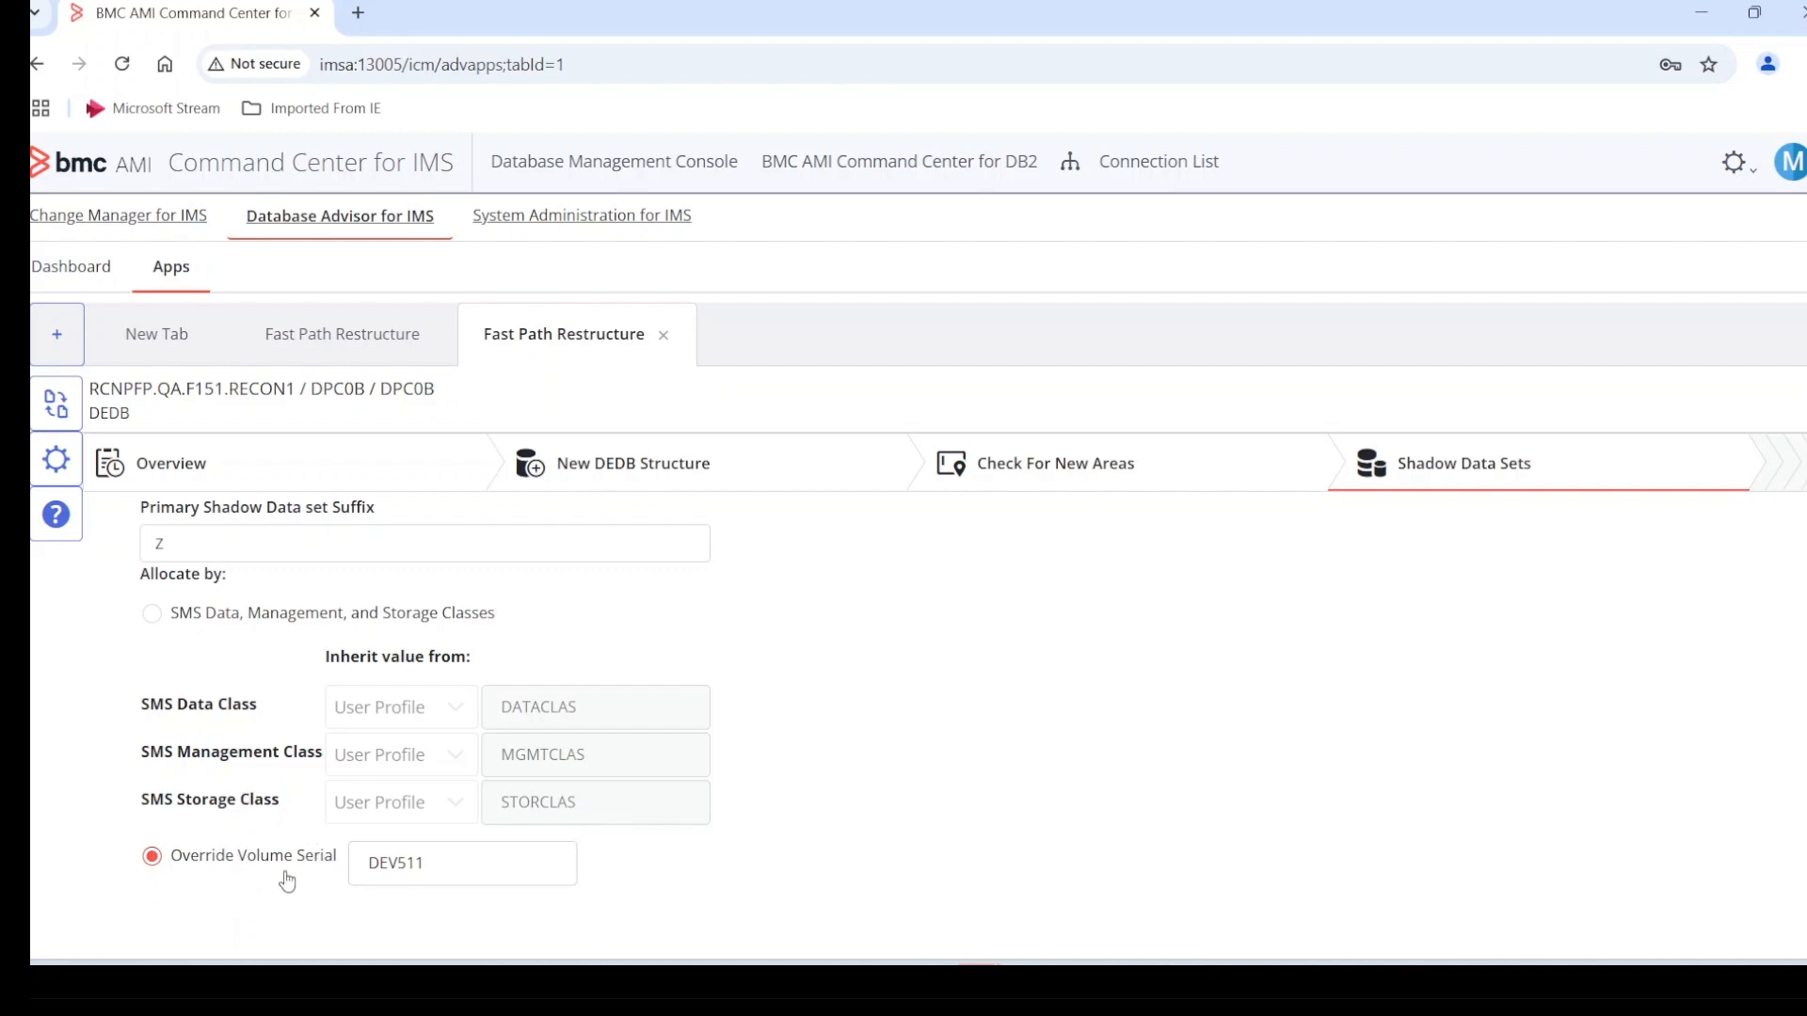
pyautogui.scroll(3, 935, 715)
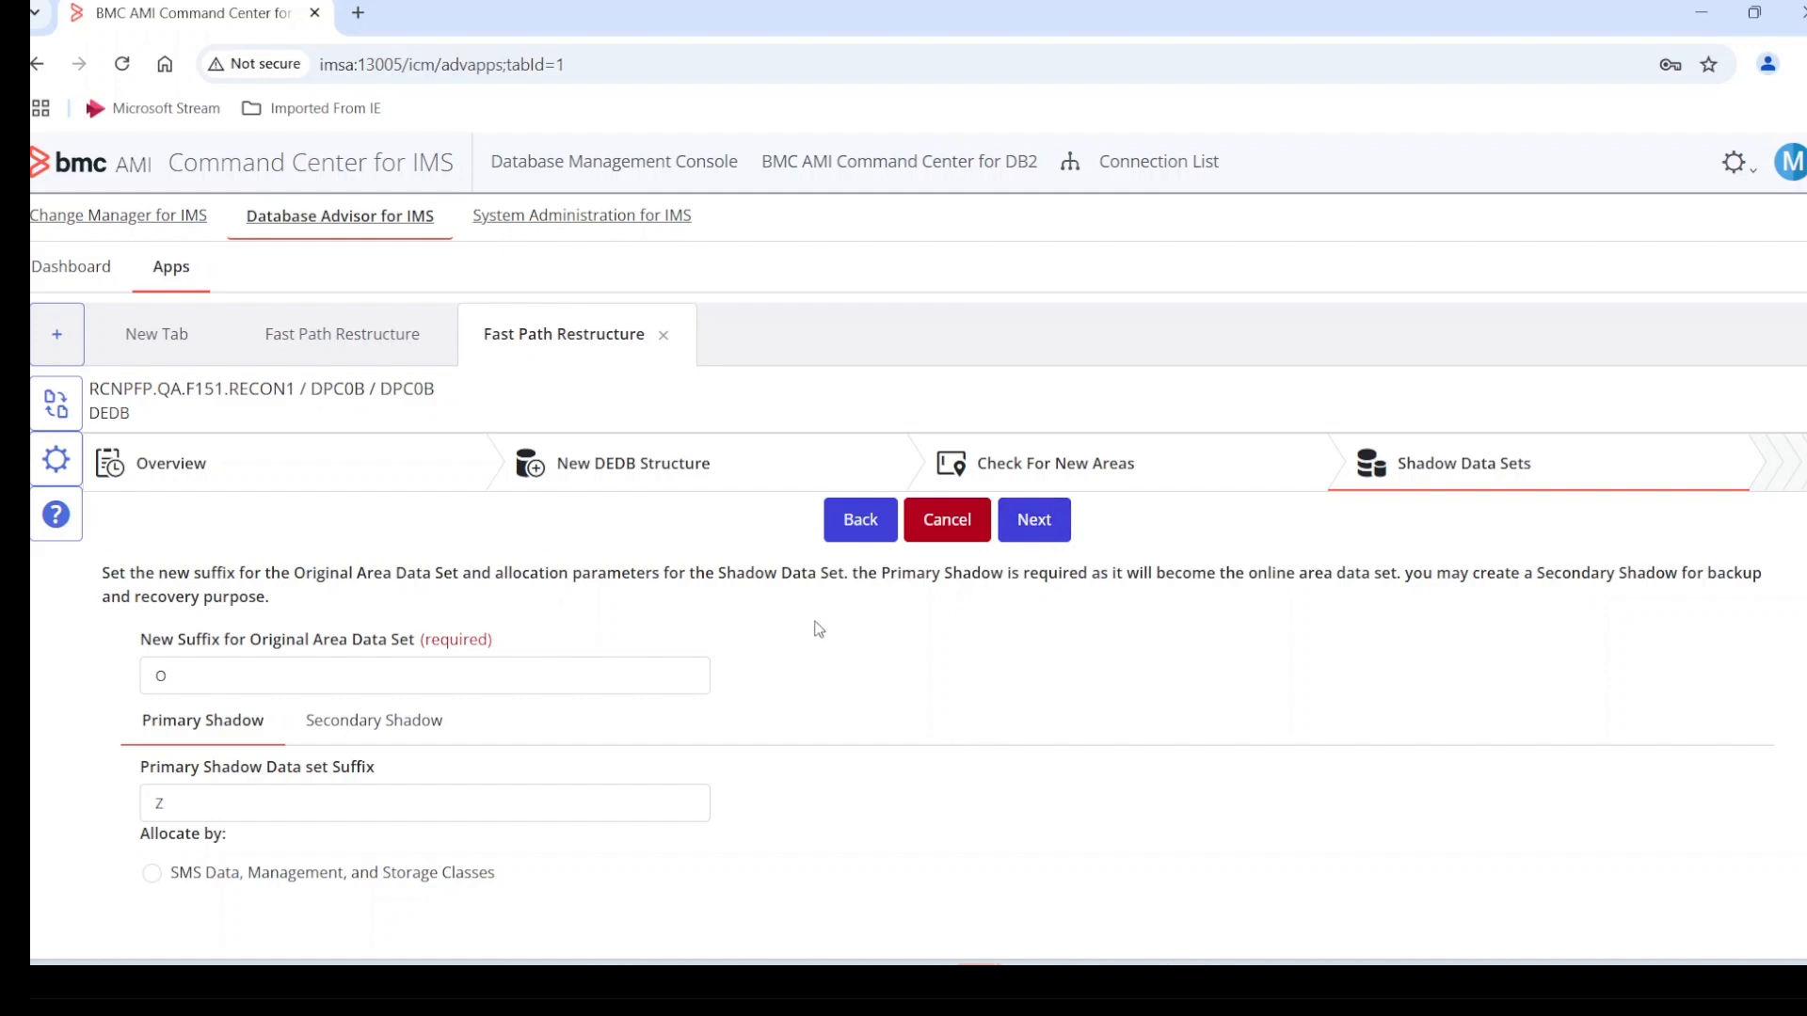
pyautogui.click(1039, 521)
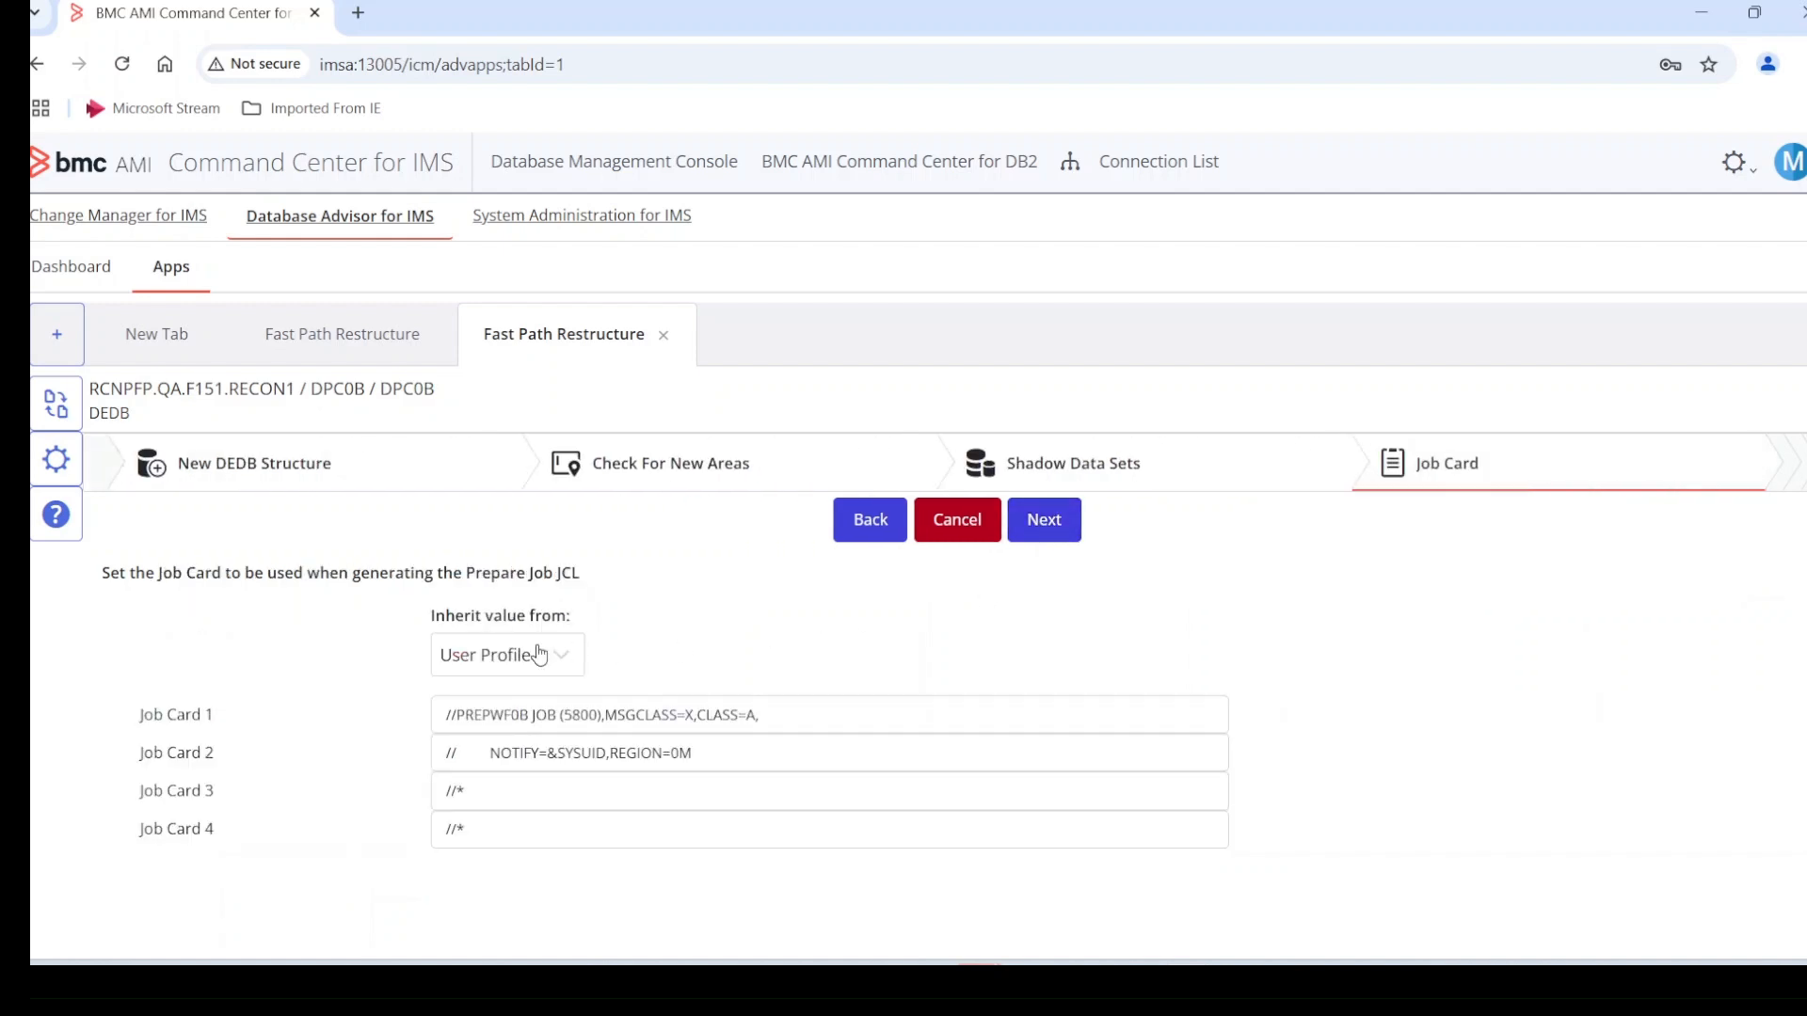
pyautogui.click(1058, 523)
# Name the workflow WF0B, set the output data set prefix to PFP.DEV1.AKS2, and accept the remaining workflow properties.
pyautogui.click(194, 701)
pyautogui.write('WF0B')
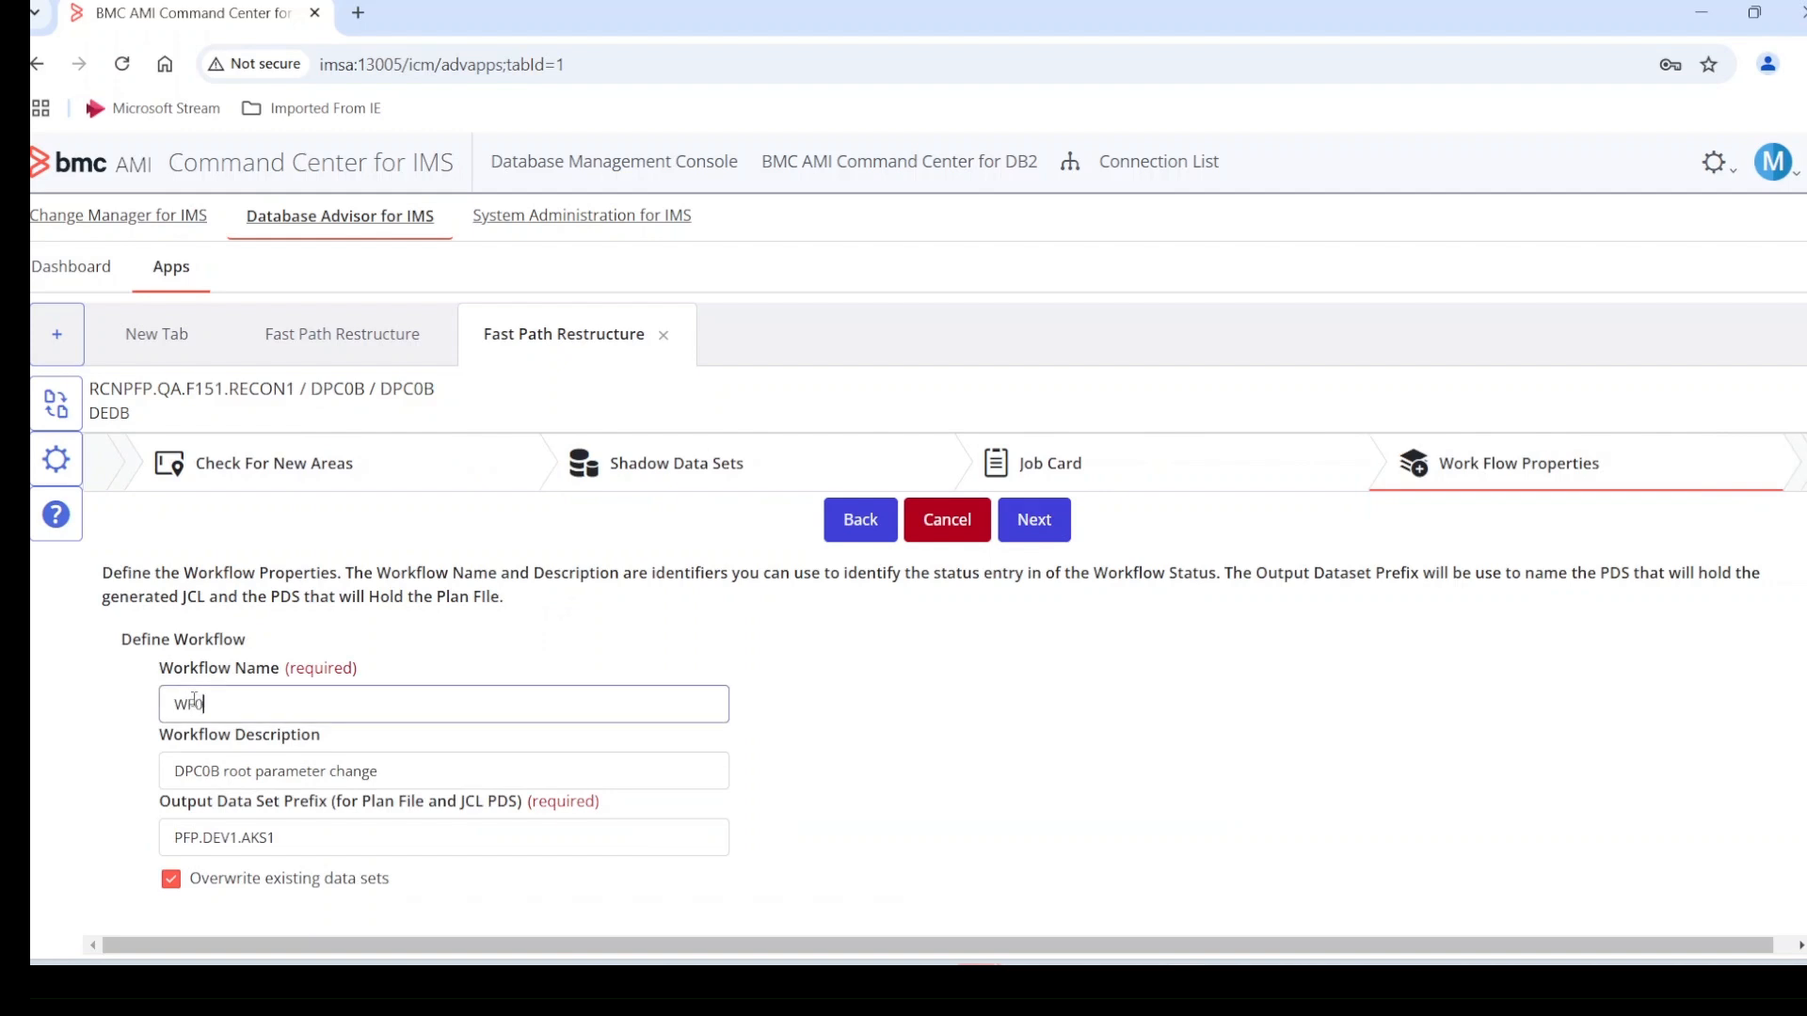
pyautogui.click(277, 836)
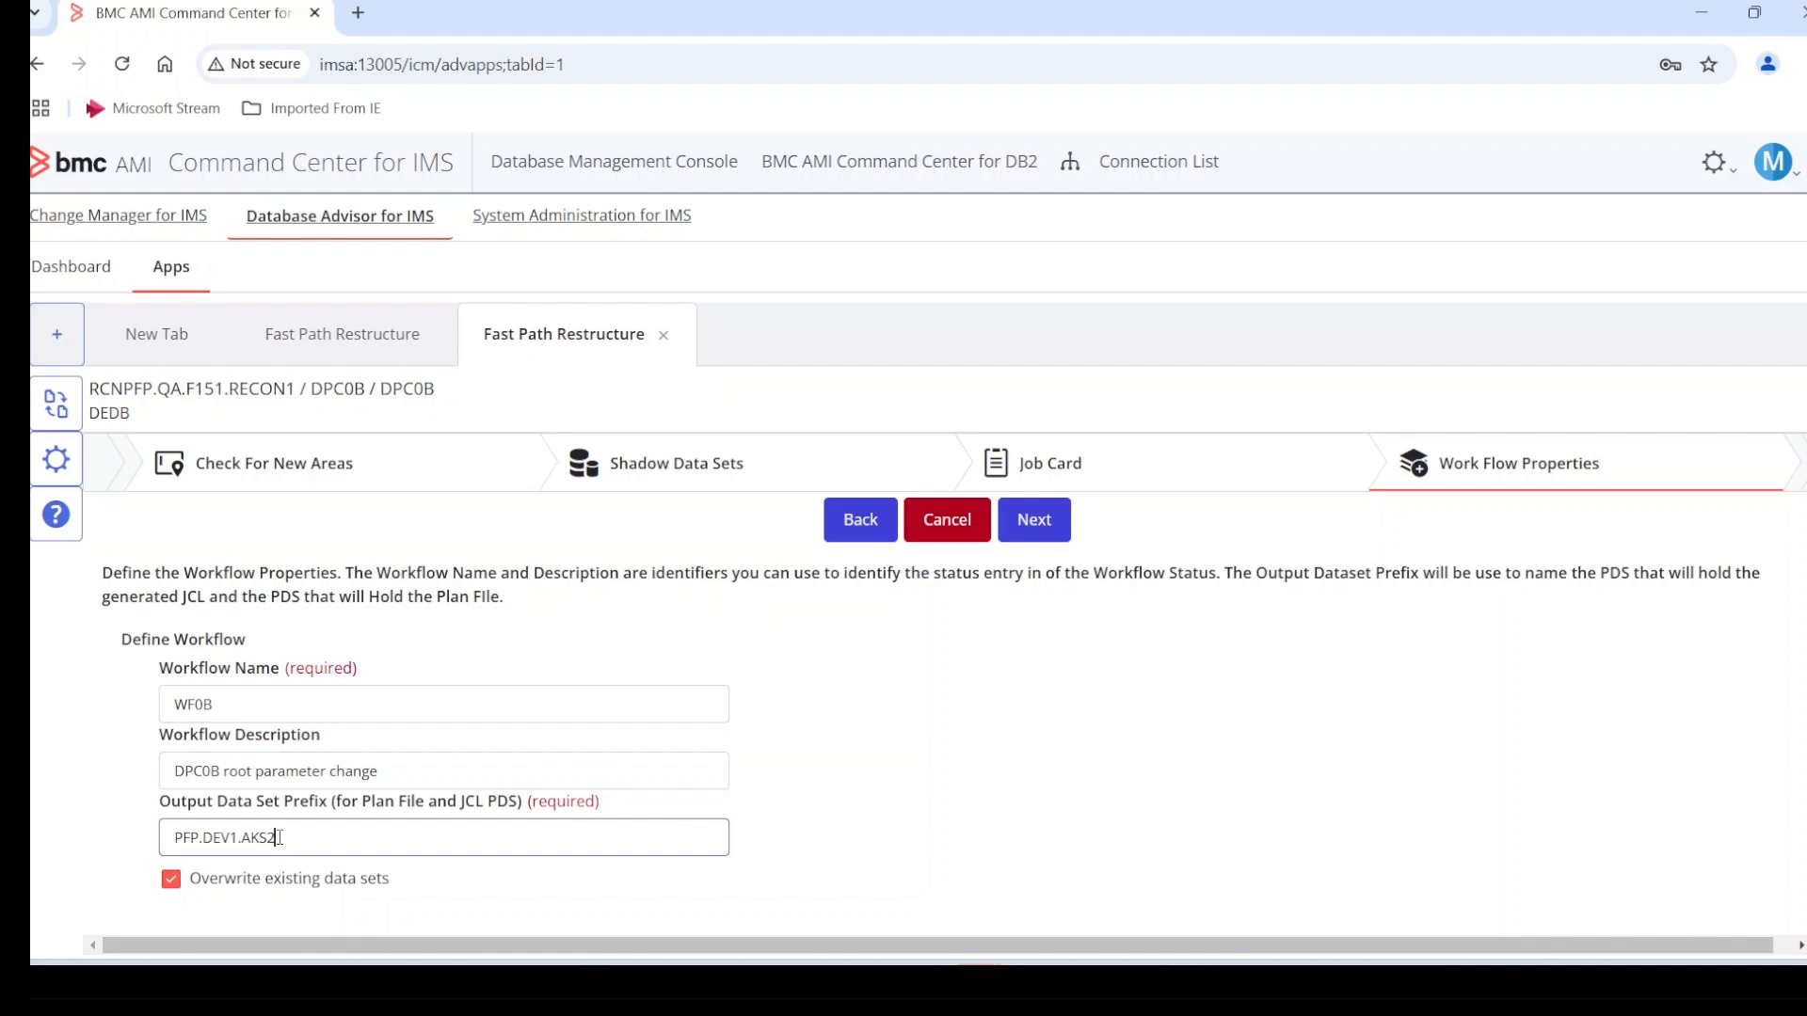
pyautogui.click(61, 834)
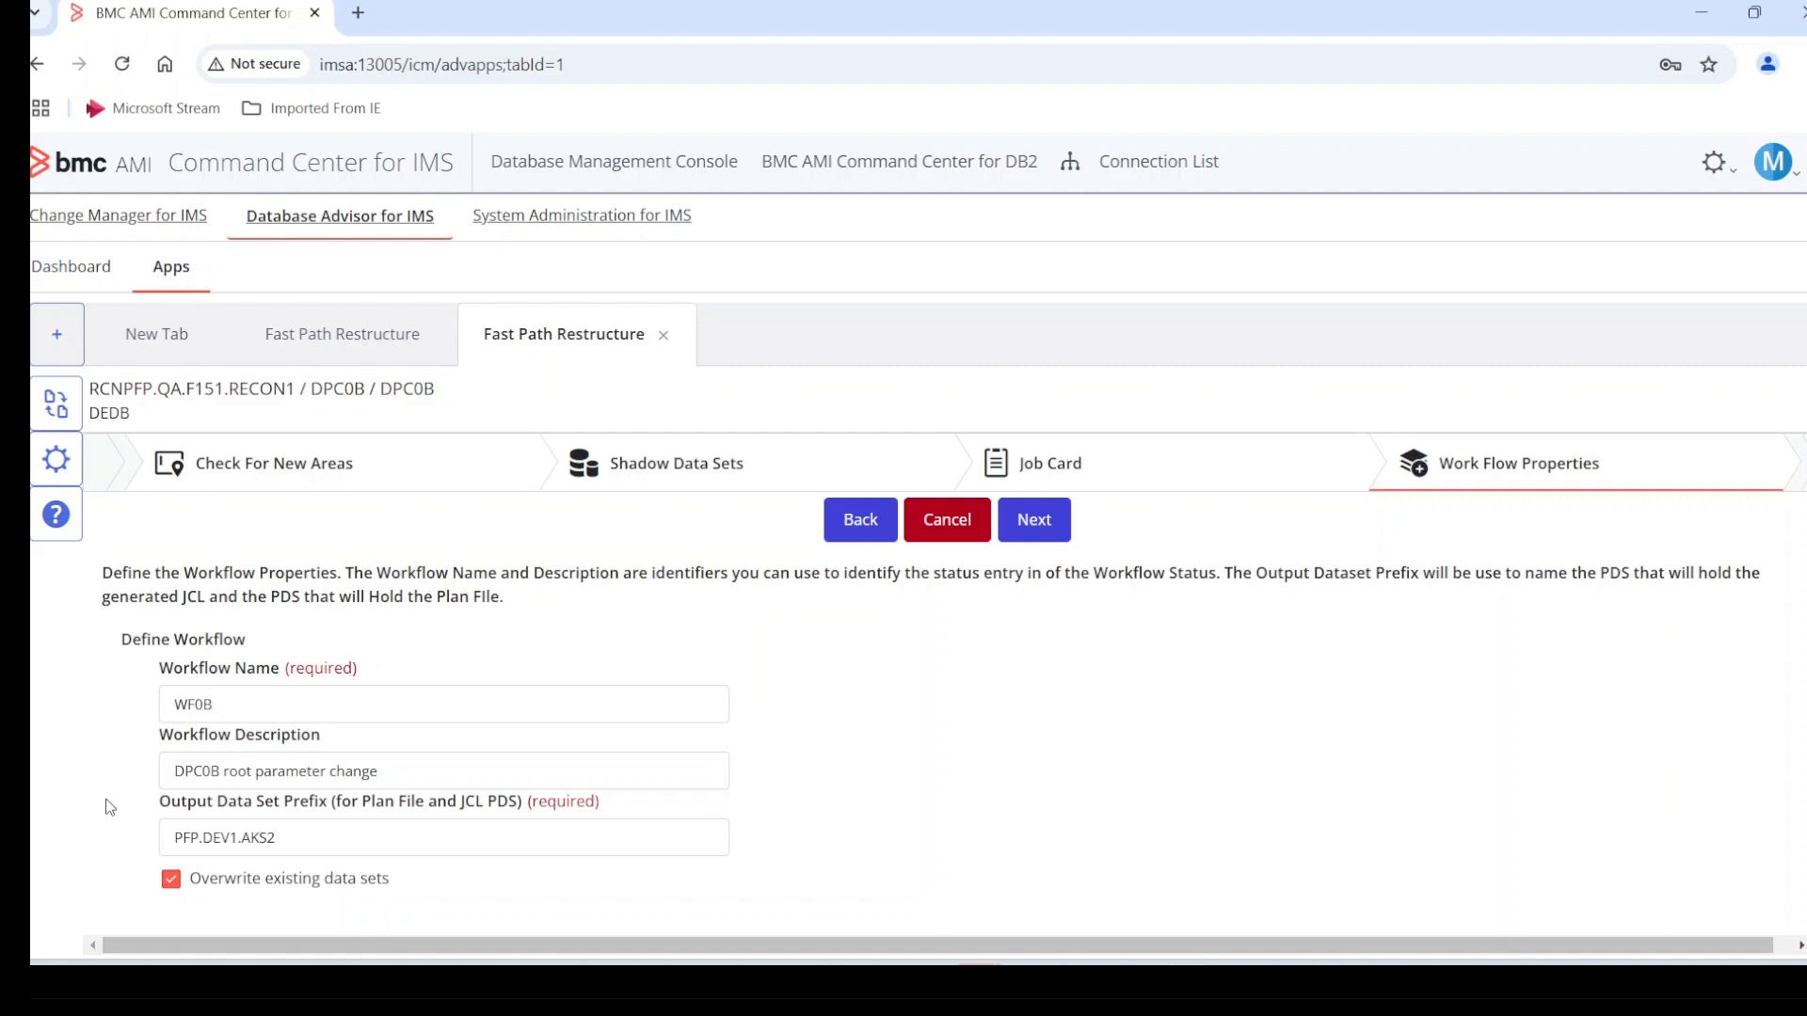
pyautogui.scroll(-3, 110, 807)
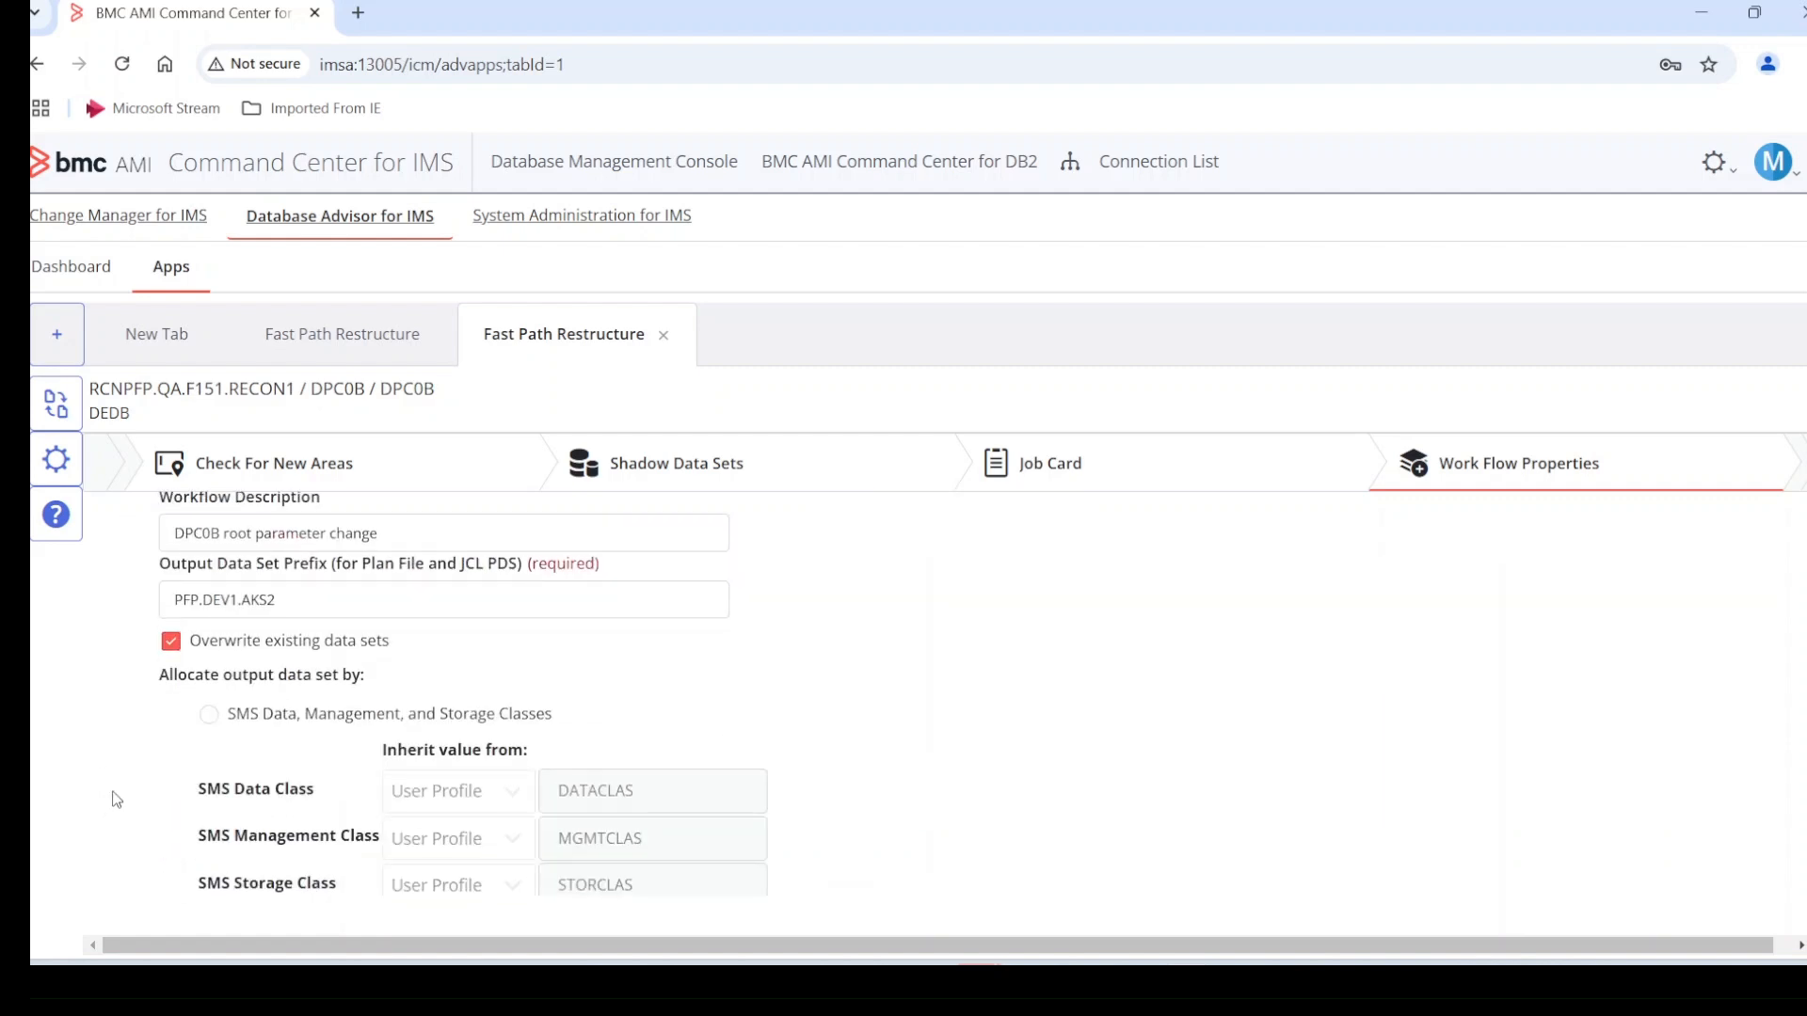
pyautogui.scroll(-3, 110, 806)
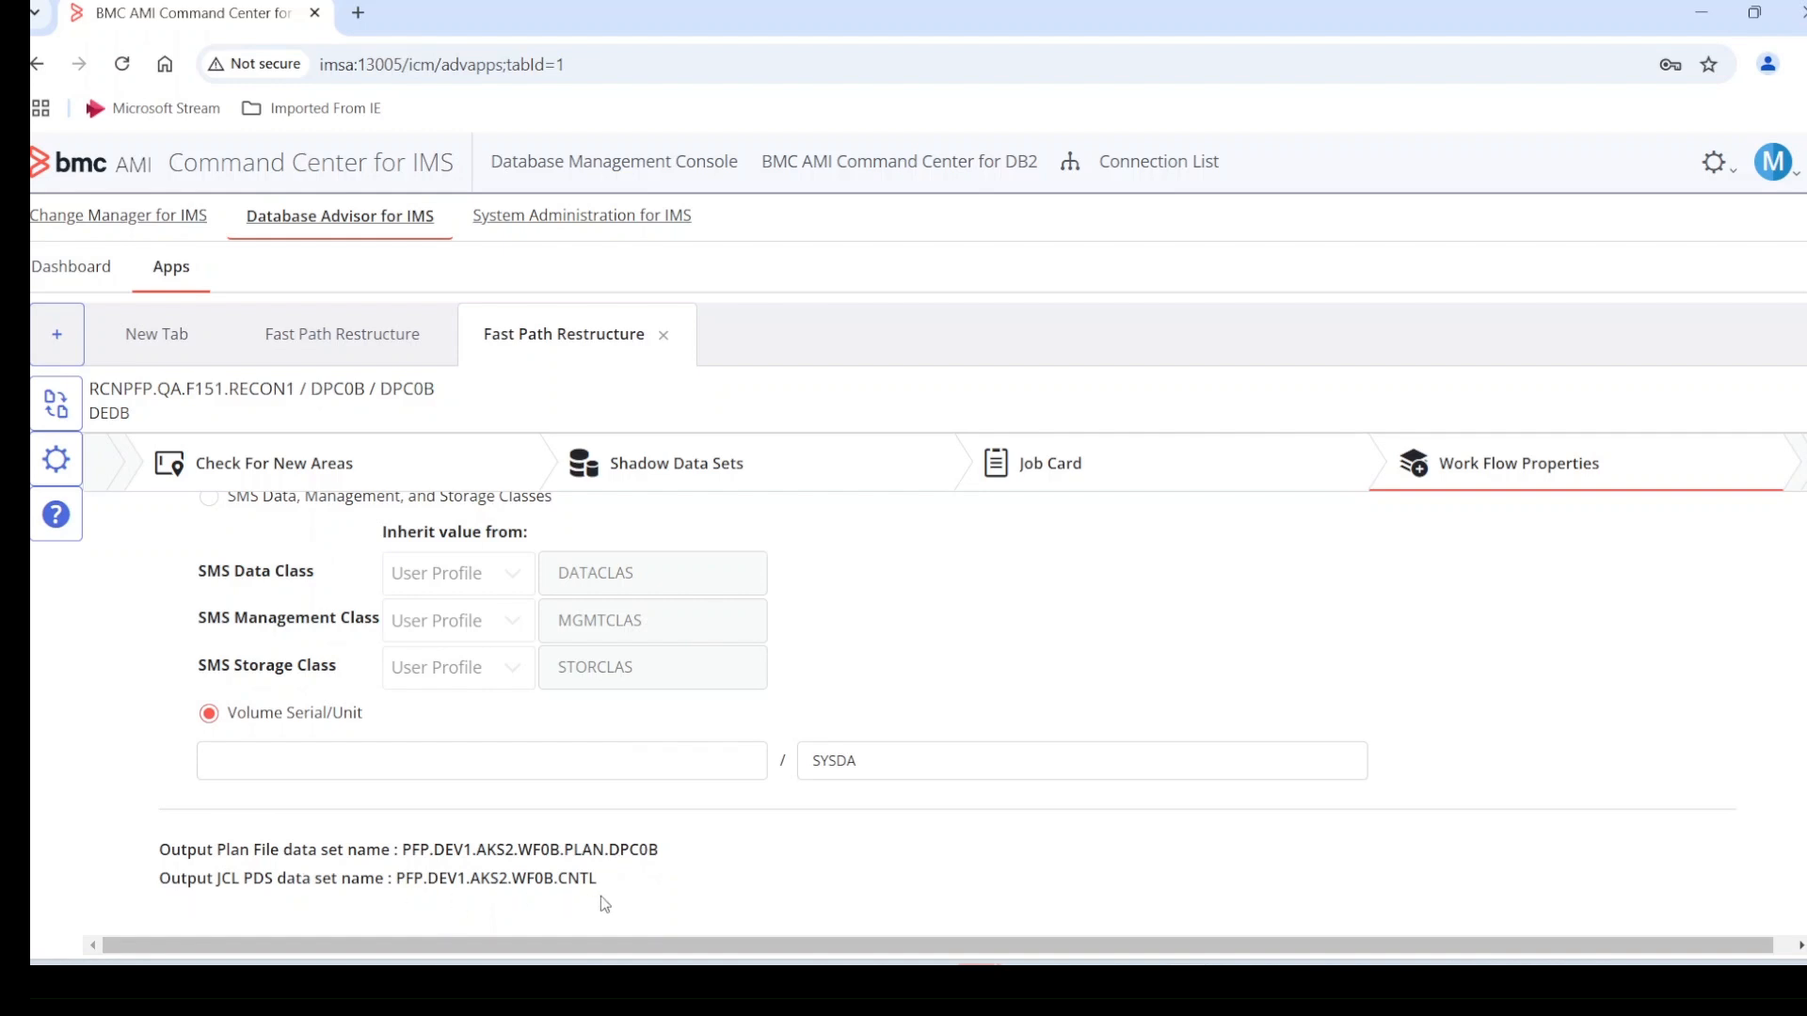
pyautogui.scroll(5, 847, 753)
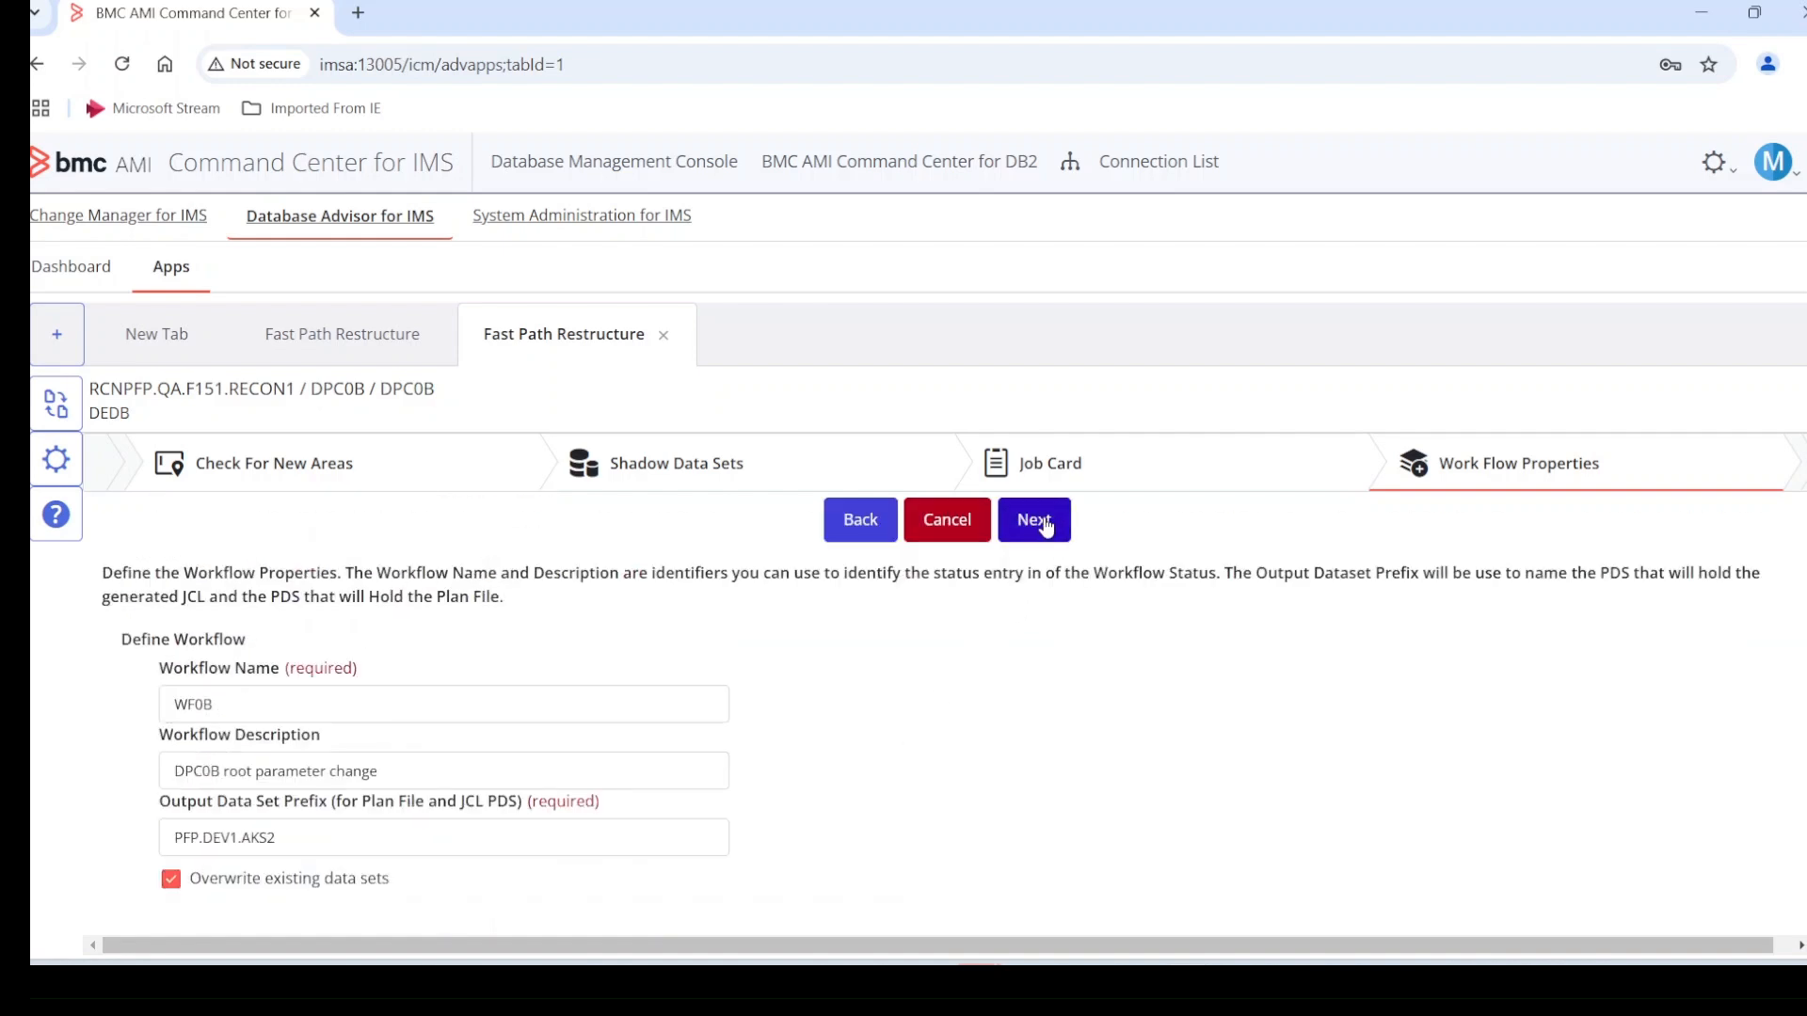
pyautogui.click(1043, 524)
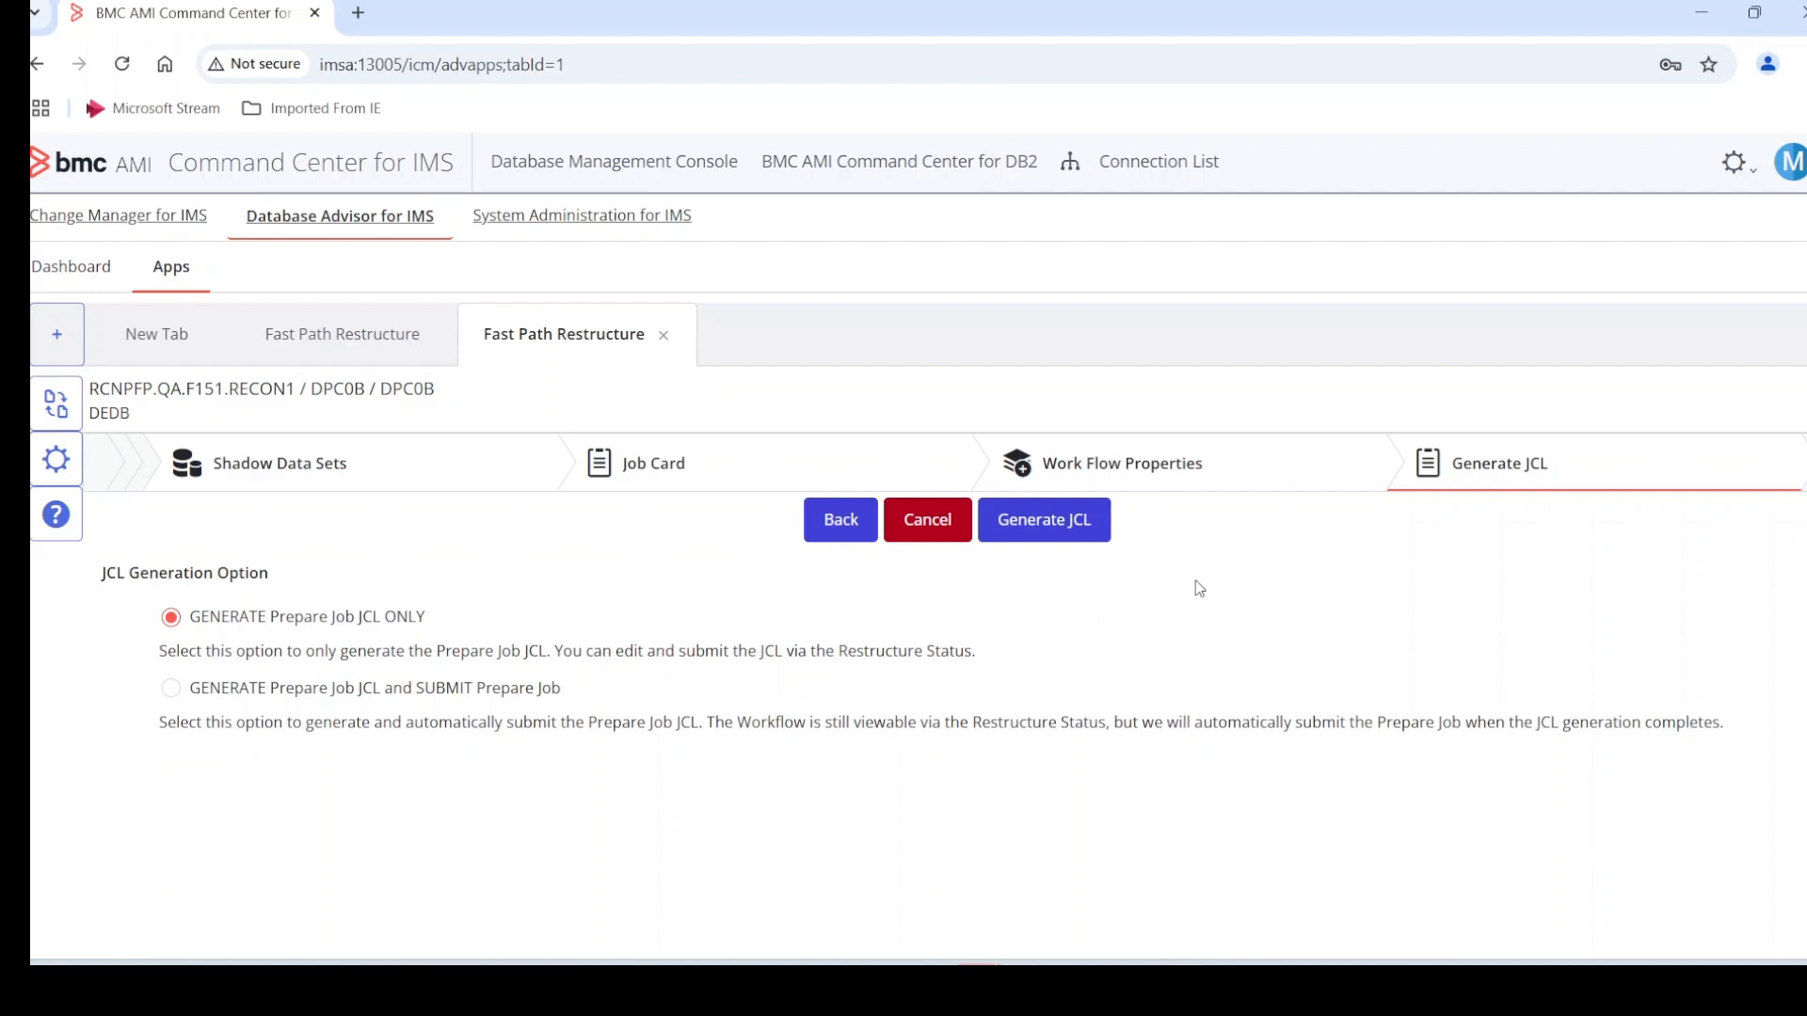
# Generate only the Prepare job JCL, then finish the wizard and refresh the restructure job list.
pyautogui.click(1044, 532)
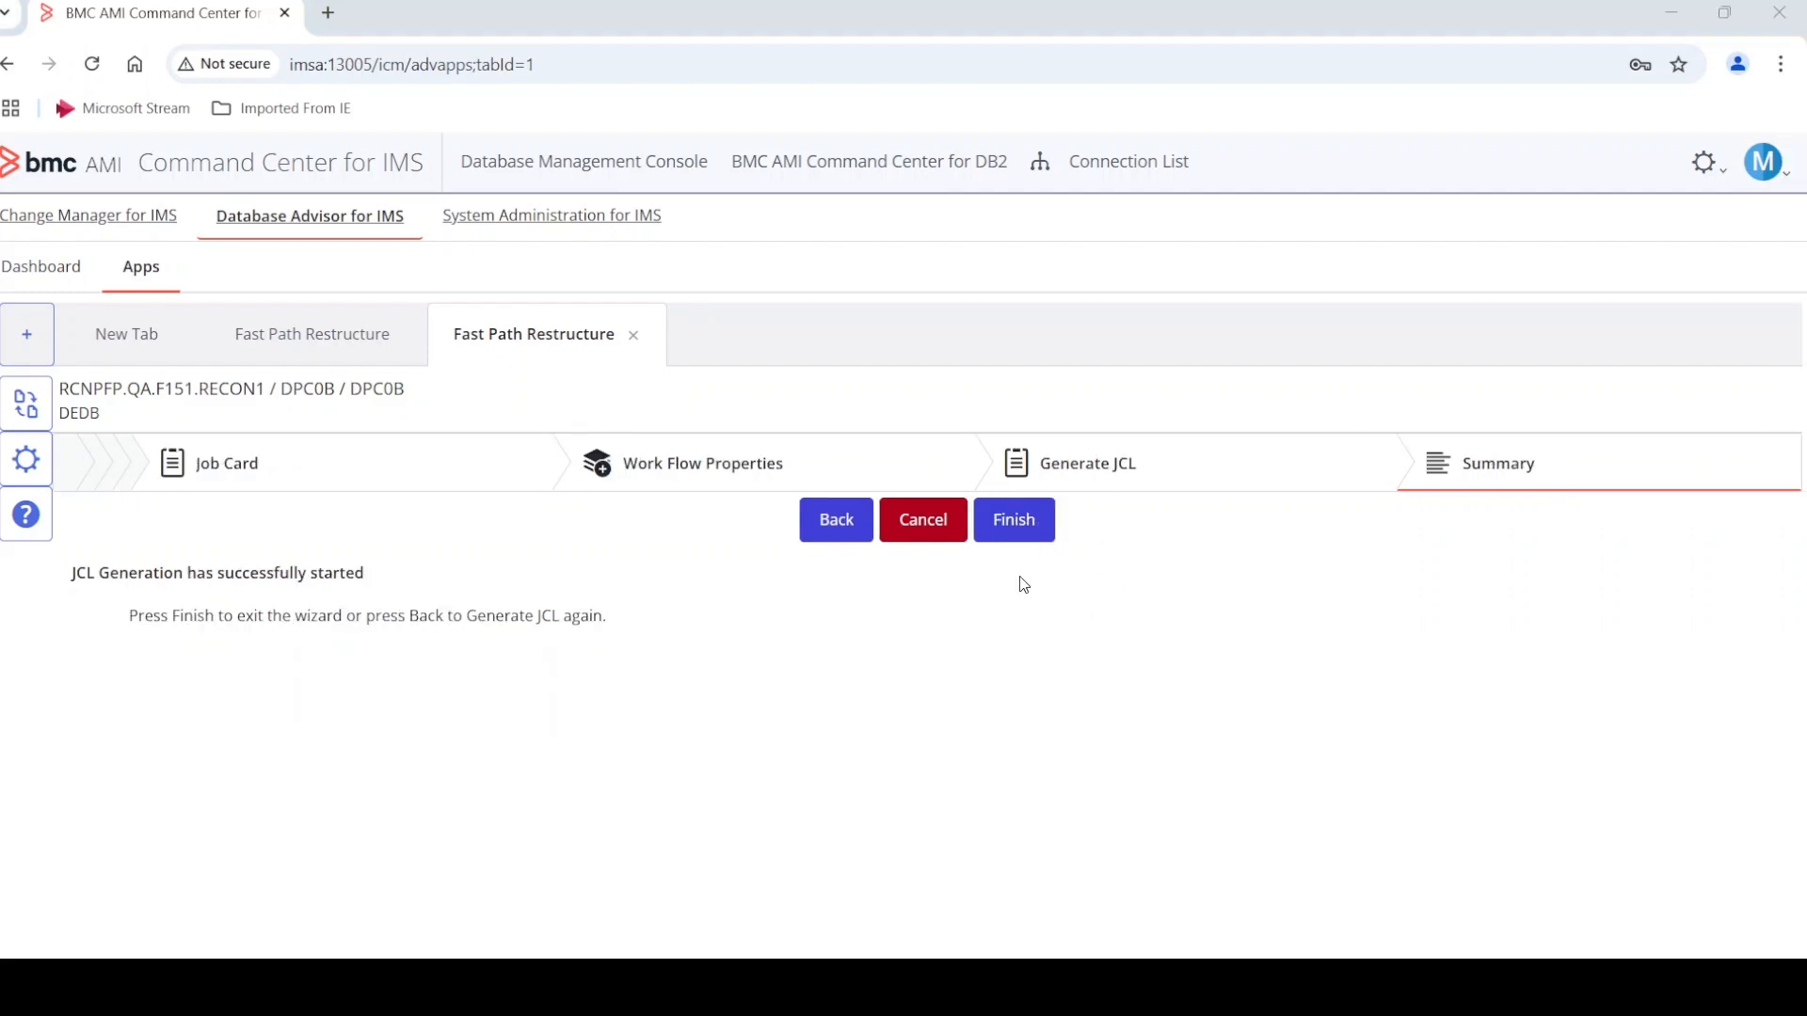
pyautogui.click(1000, 523)
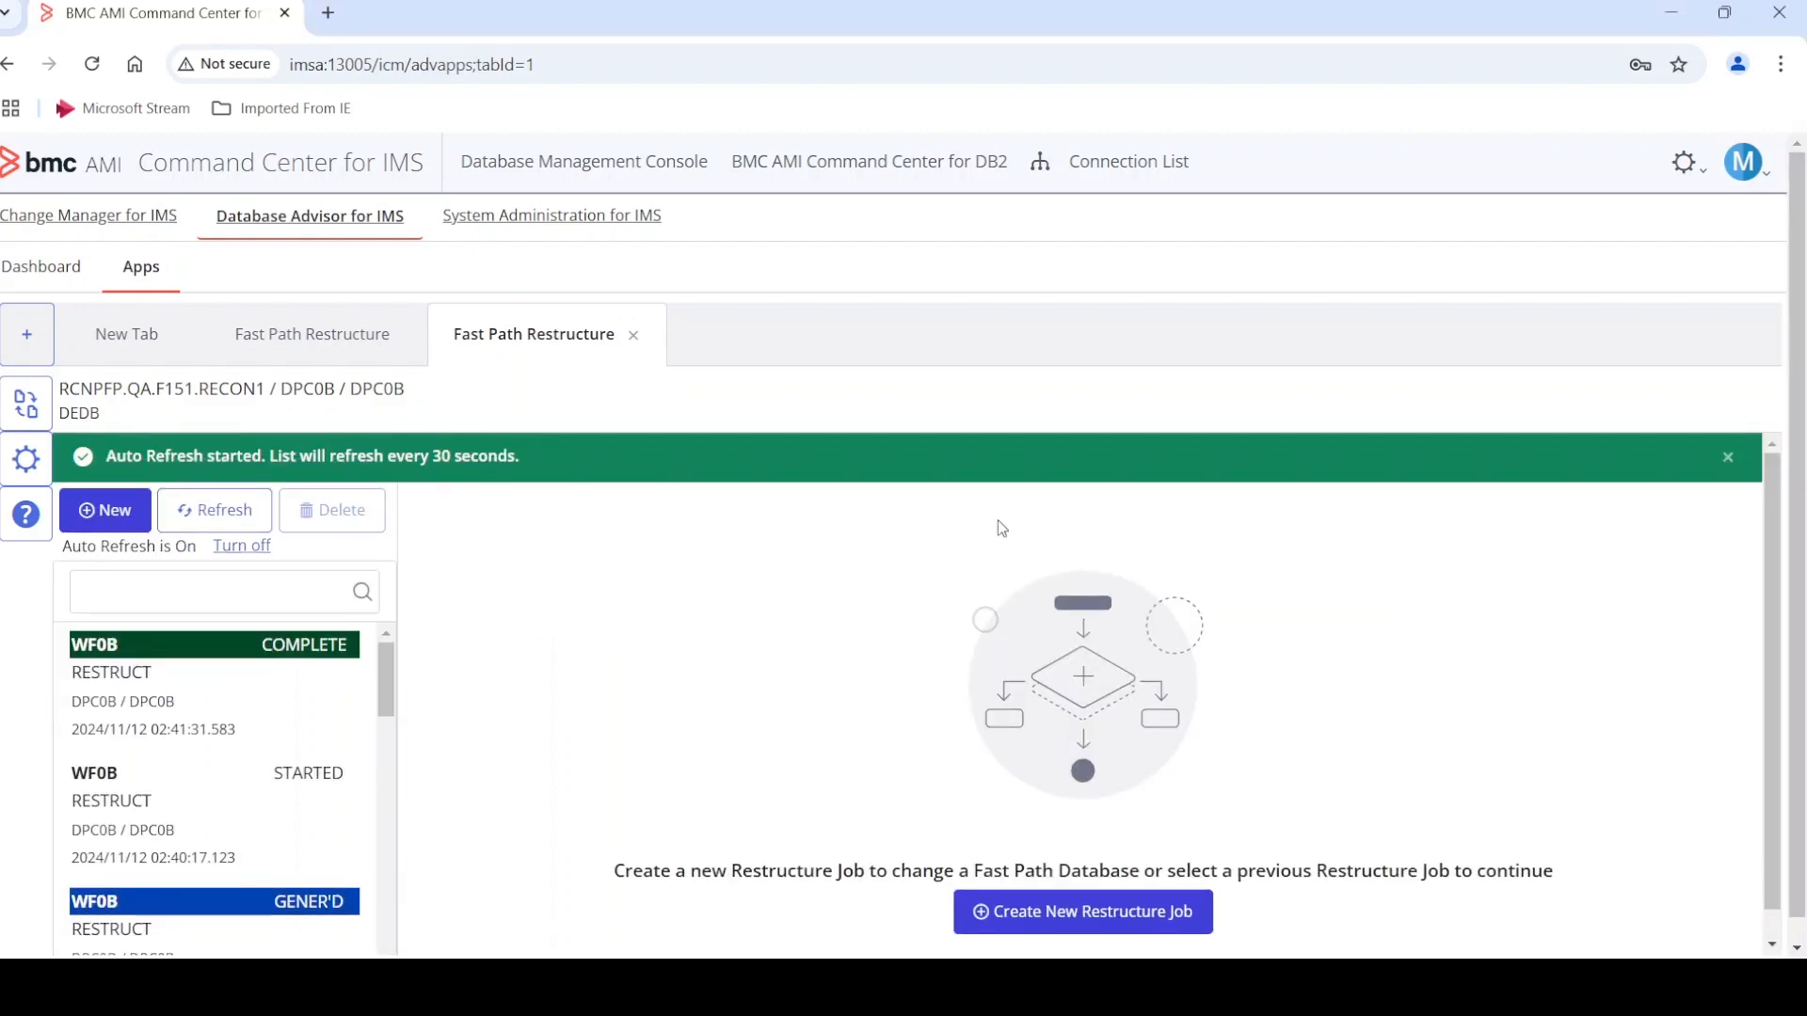
pyautogui.click(219, 509)
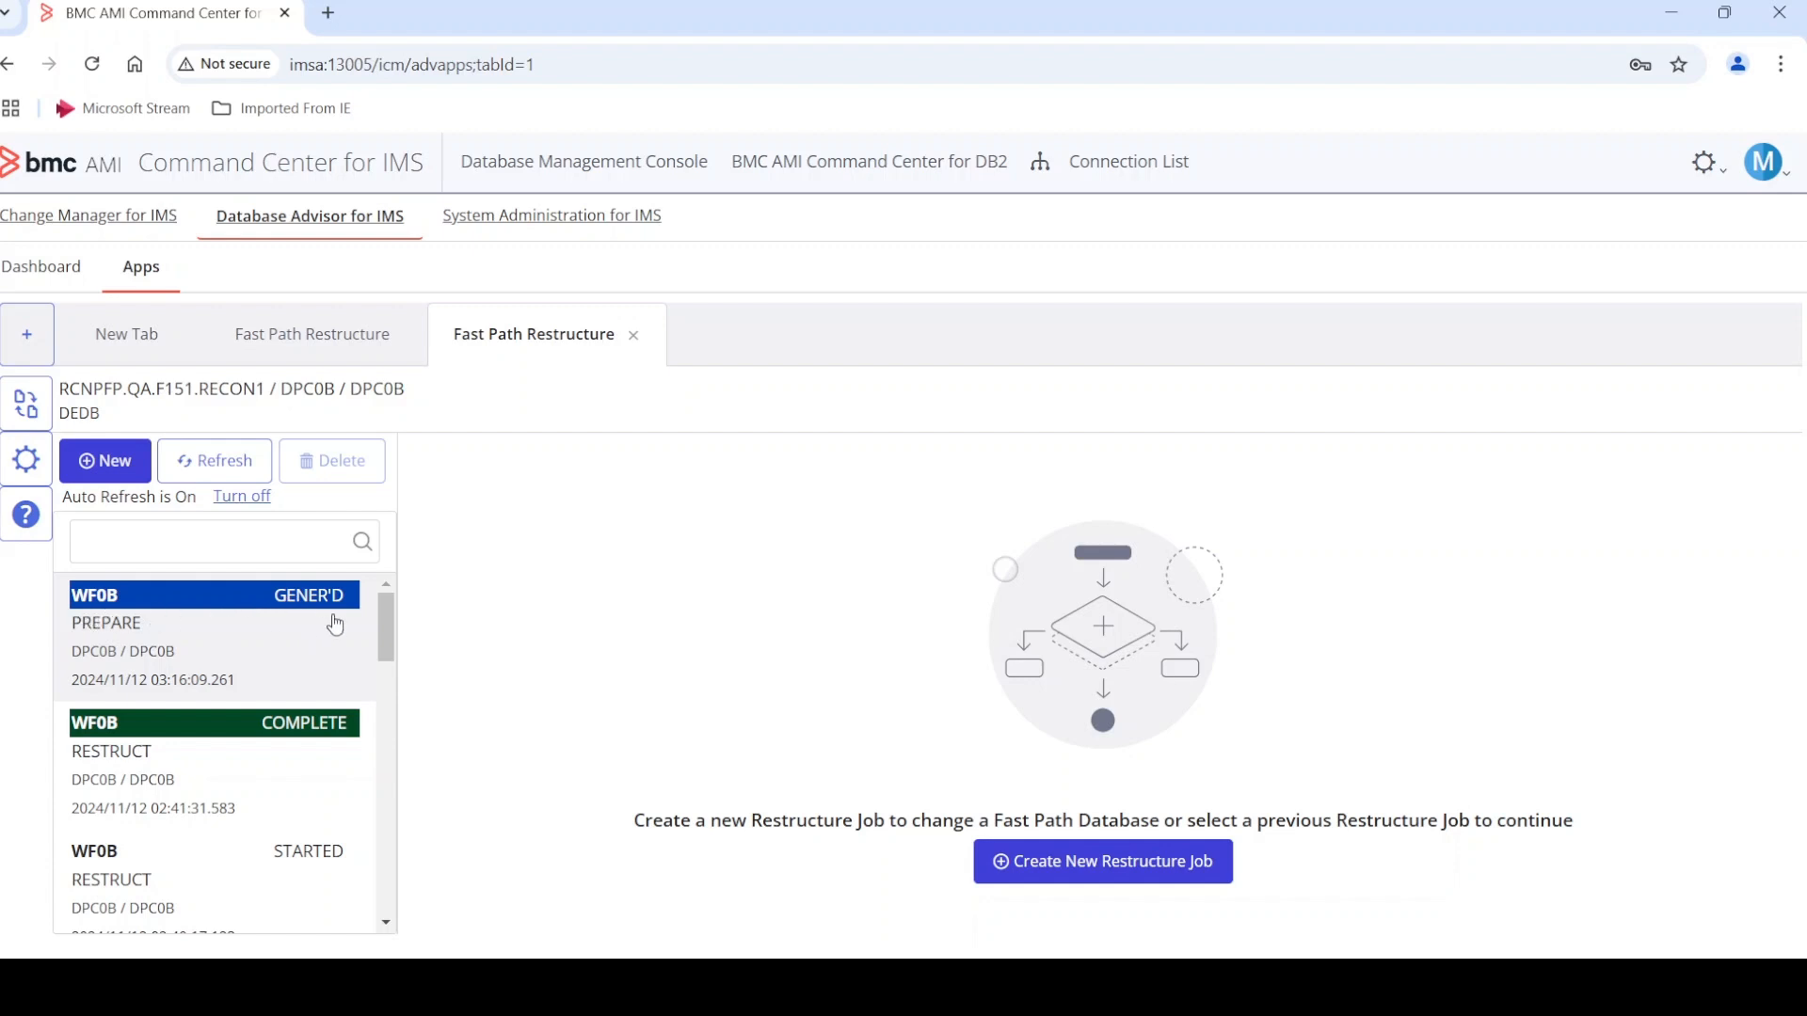
# Open the newly generated WF0B PREPARE job and review its JCL without making changes.
pyautogui.click(233, 652)
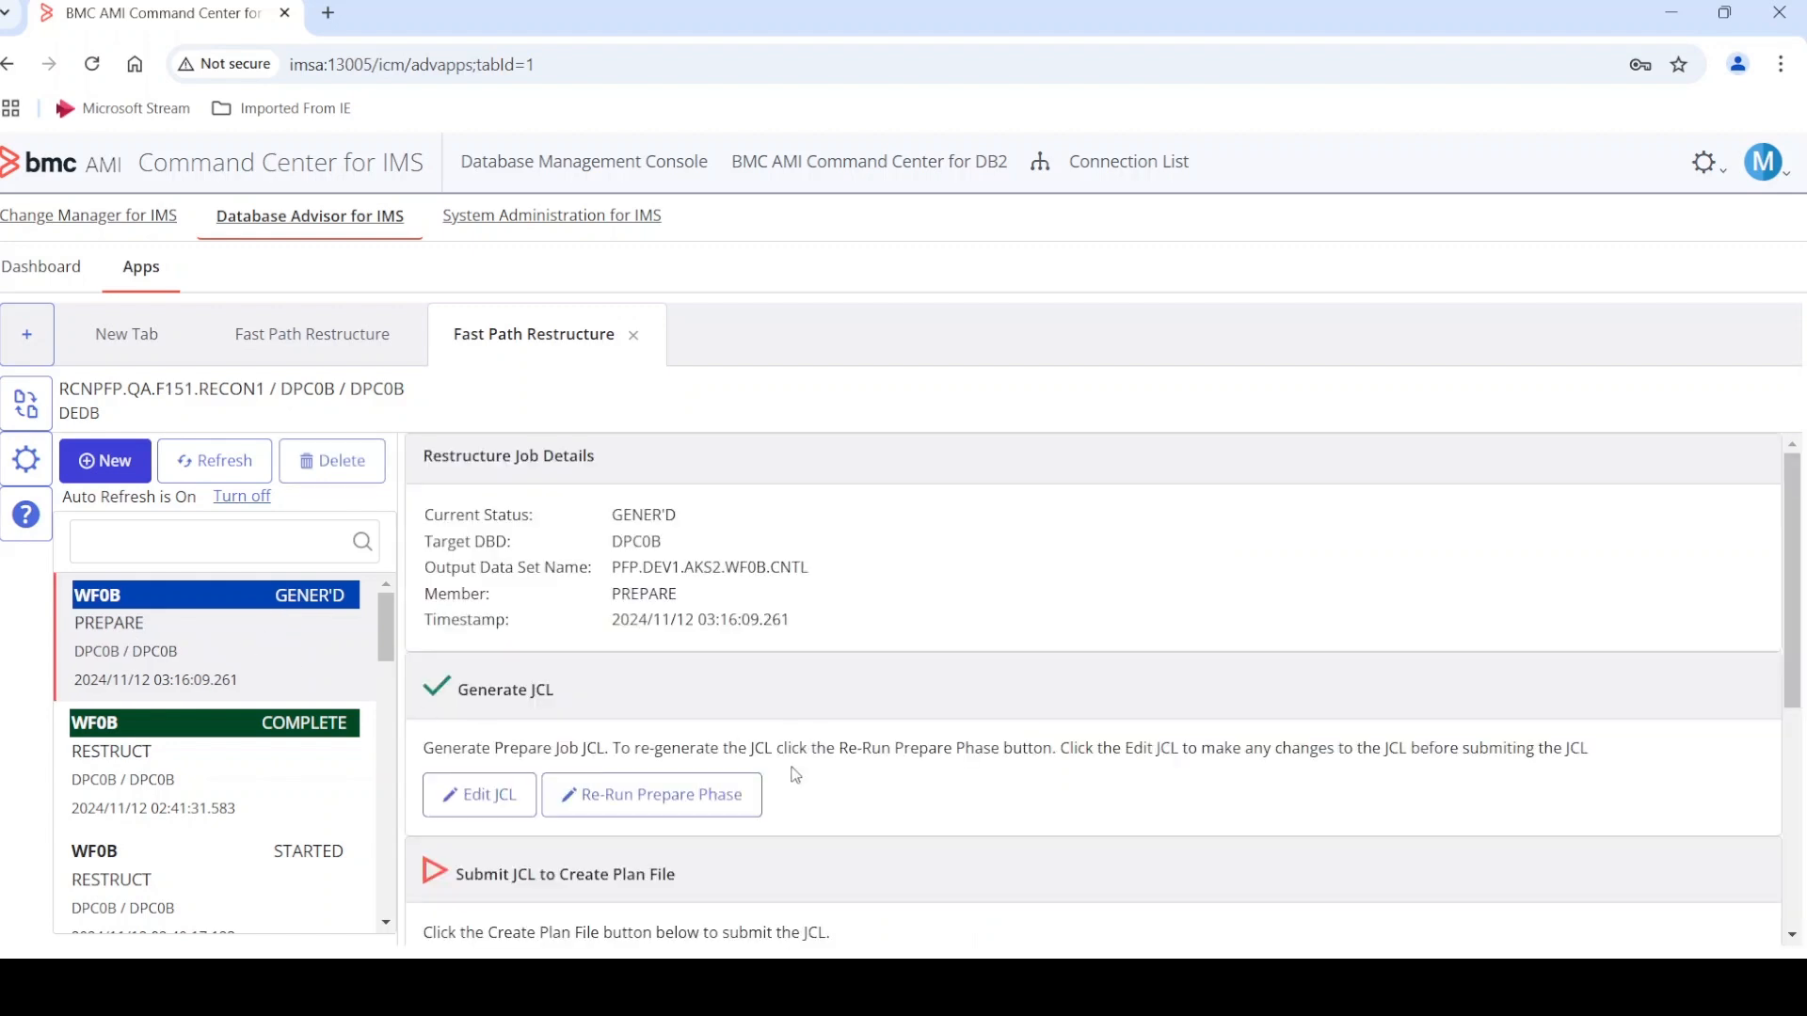
pyautogui.scroll(-3, 789, 789)
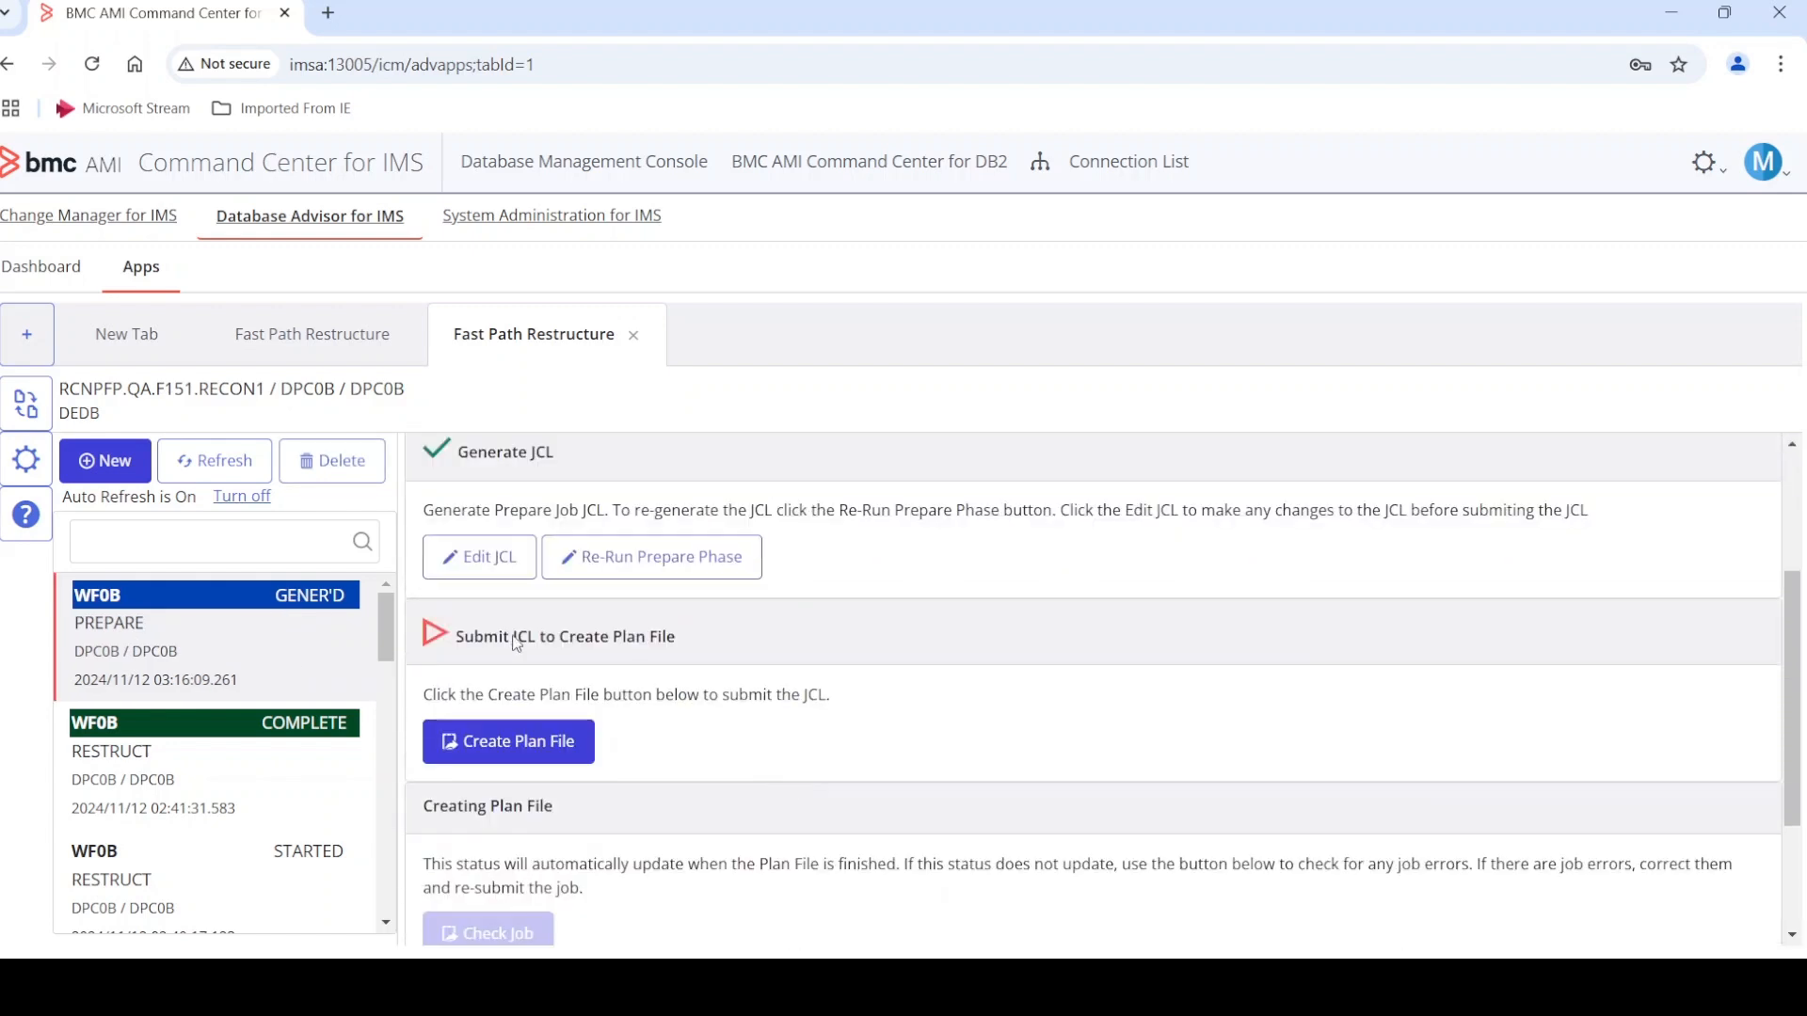
pyautogui.click(467, 557)
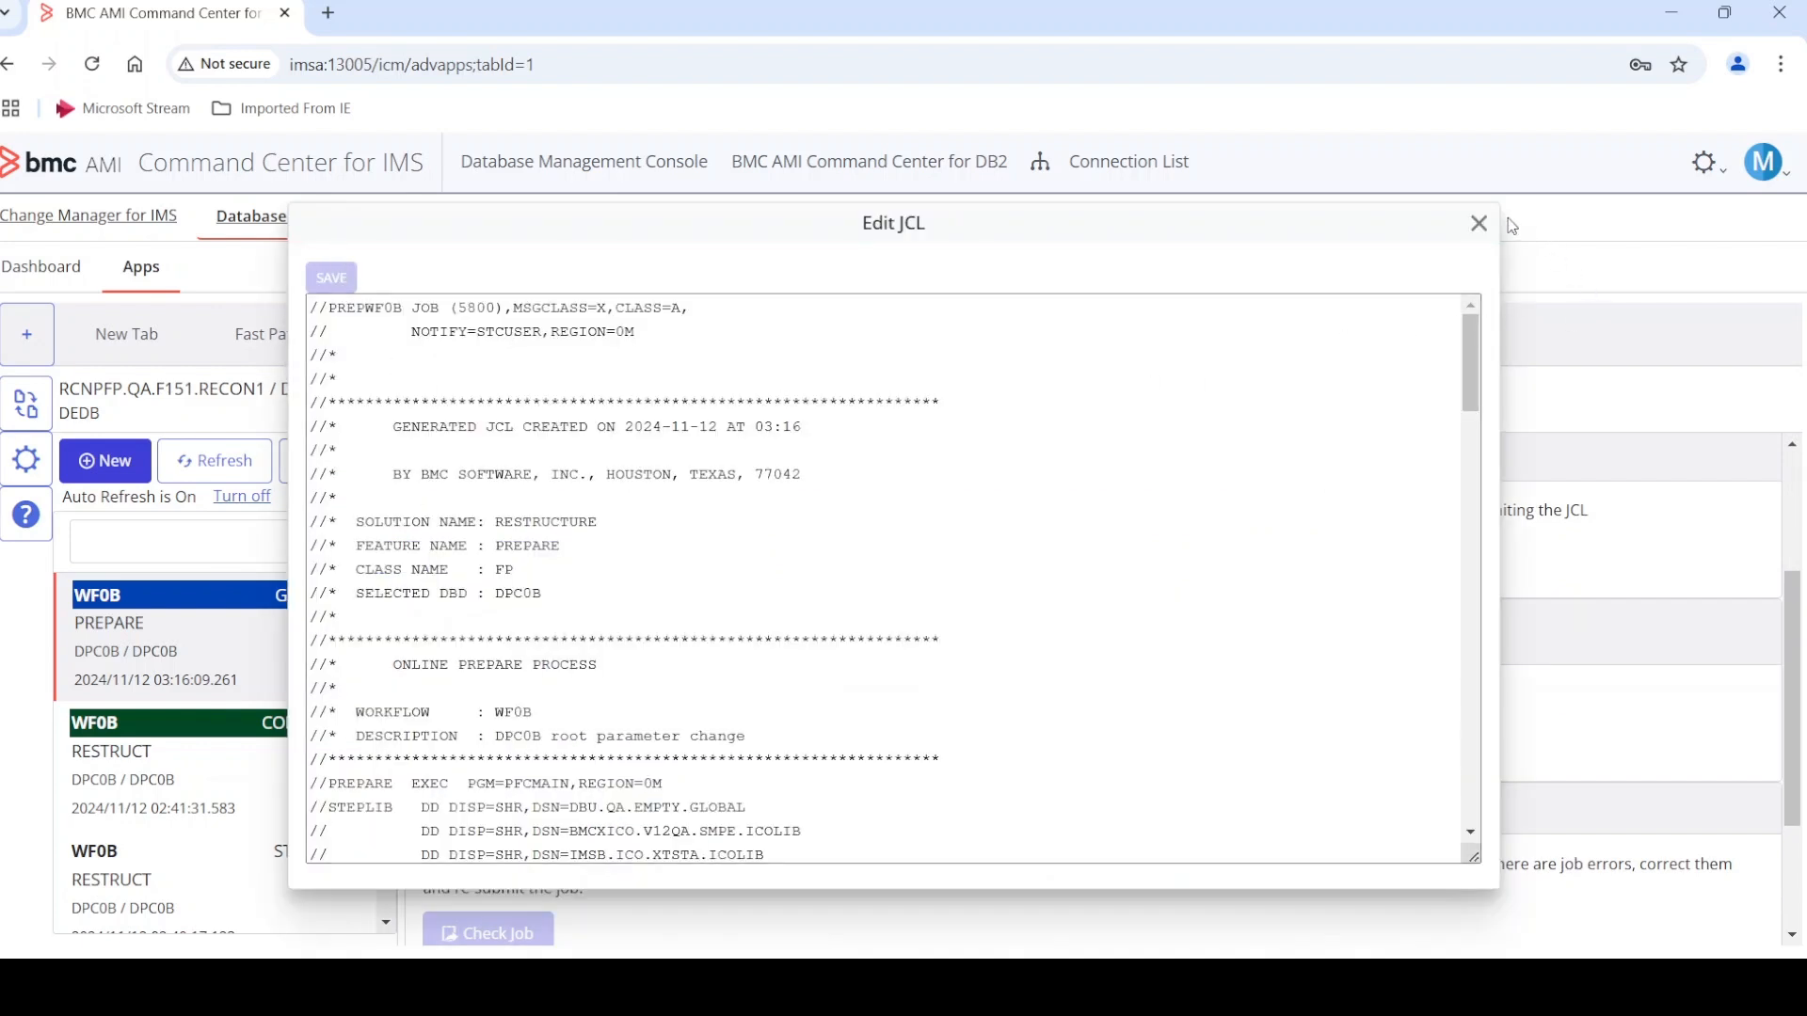
pyautogui.click(1479, 223)
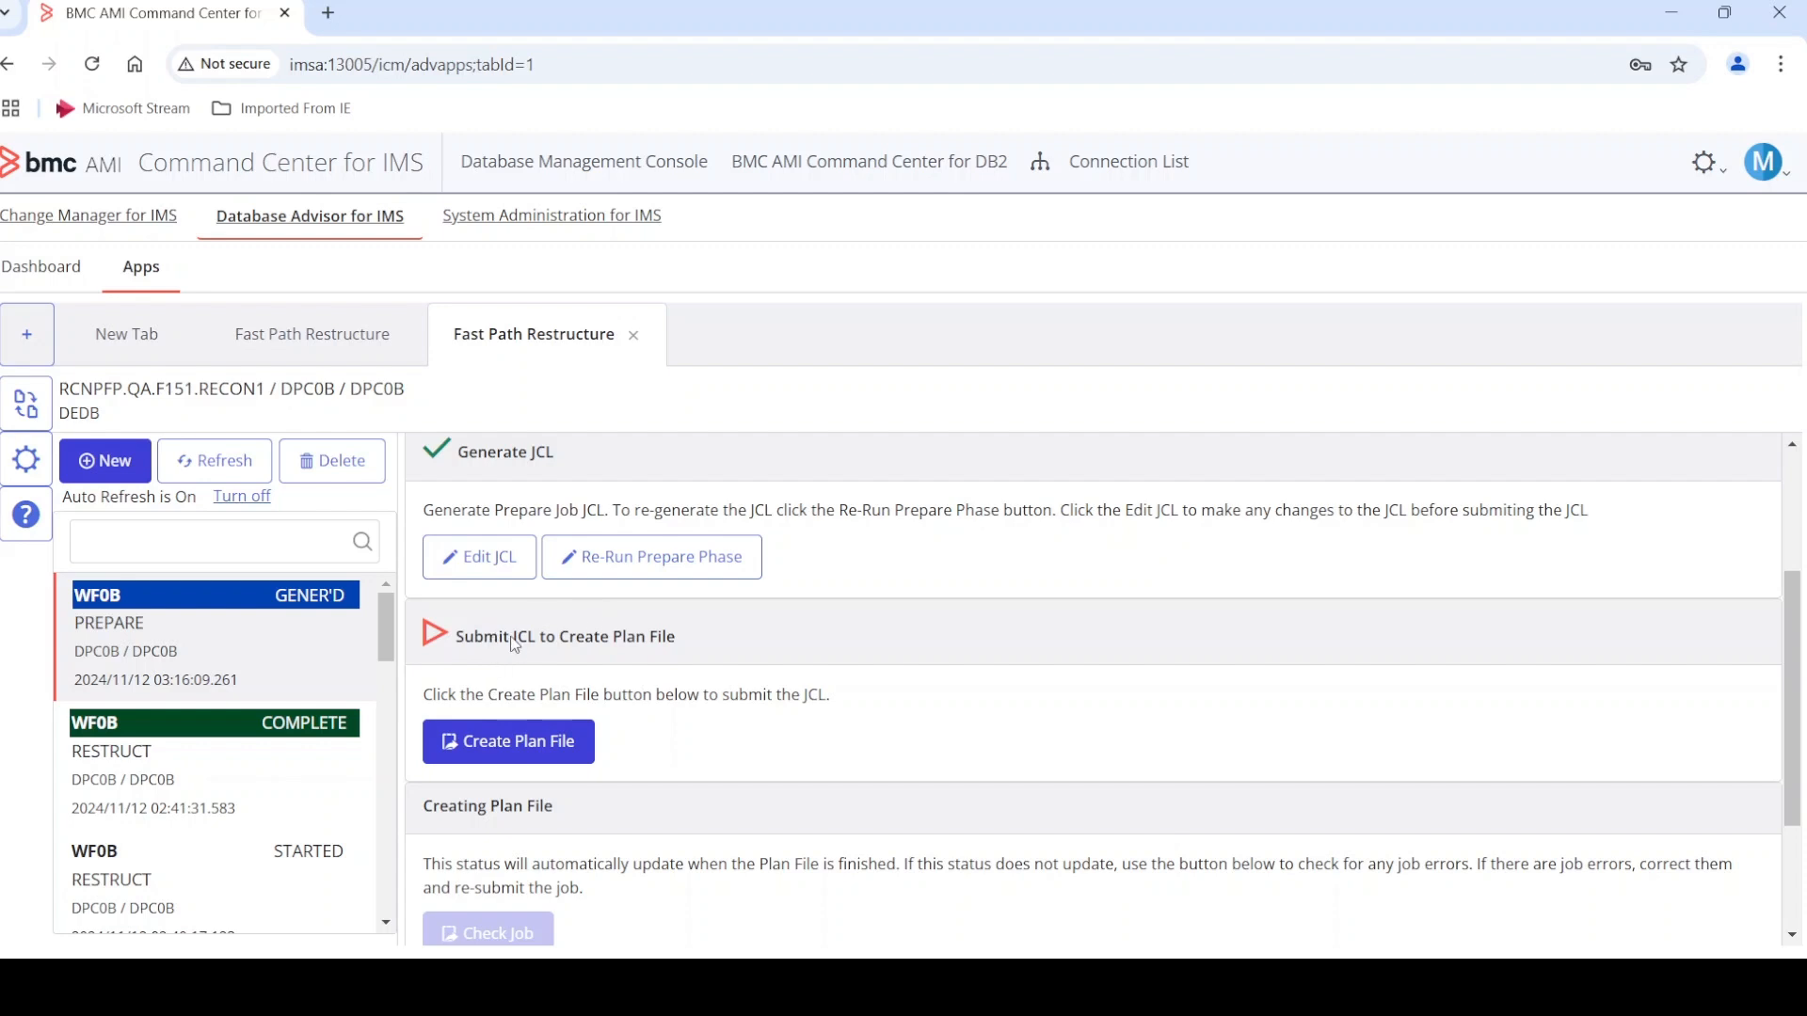
# Create the plan file for the WF0B PREPARE job and continue into the restructure phase up to the space calculation.
pyautogui.scroll(-1, 515, 645)
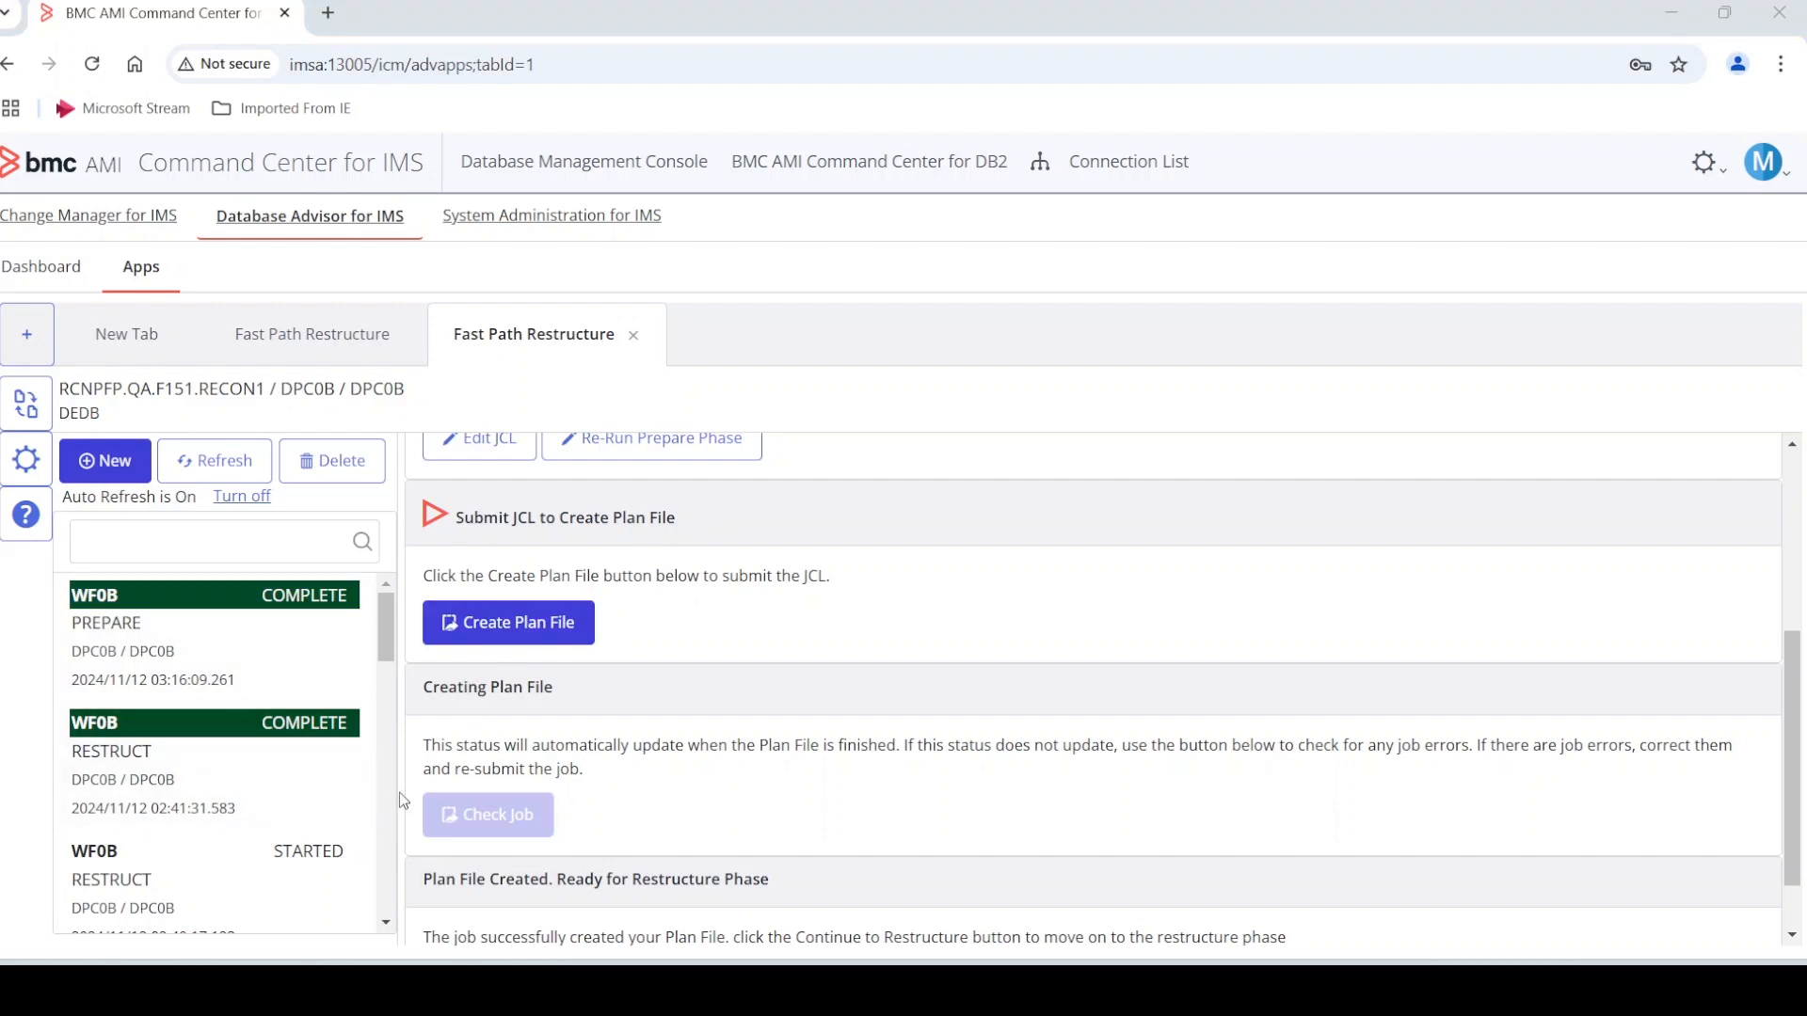
pyautogui.click(136, 657)
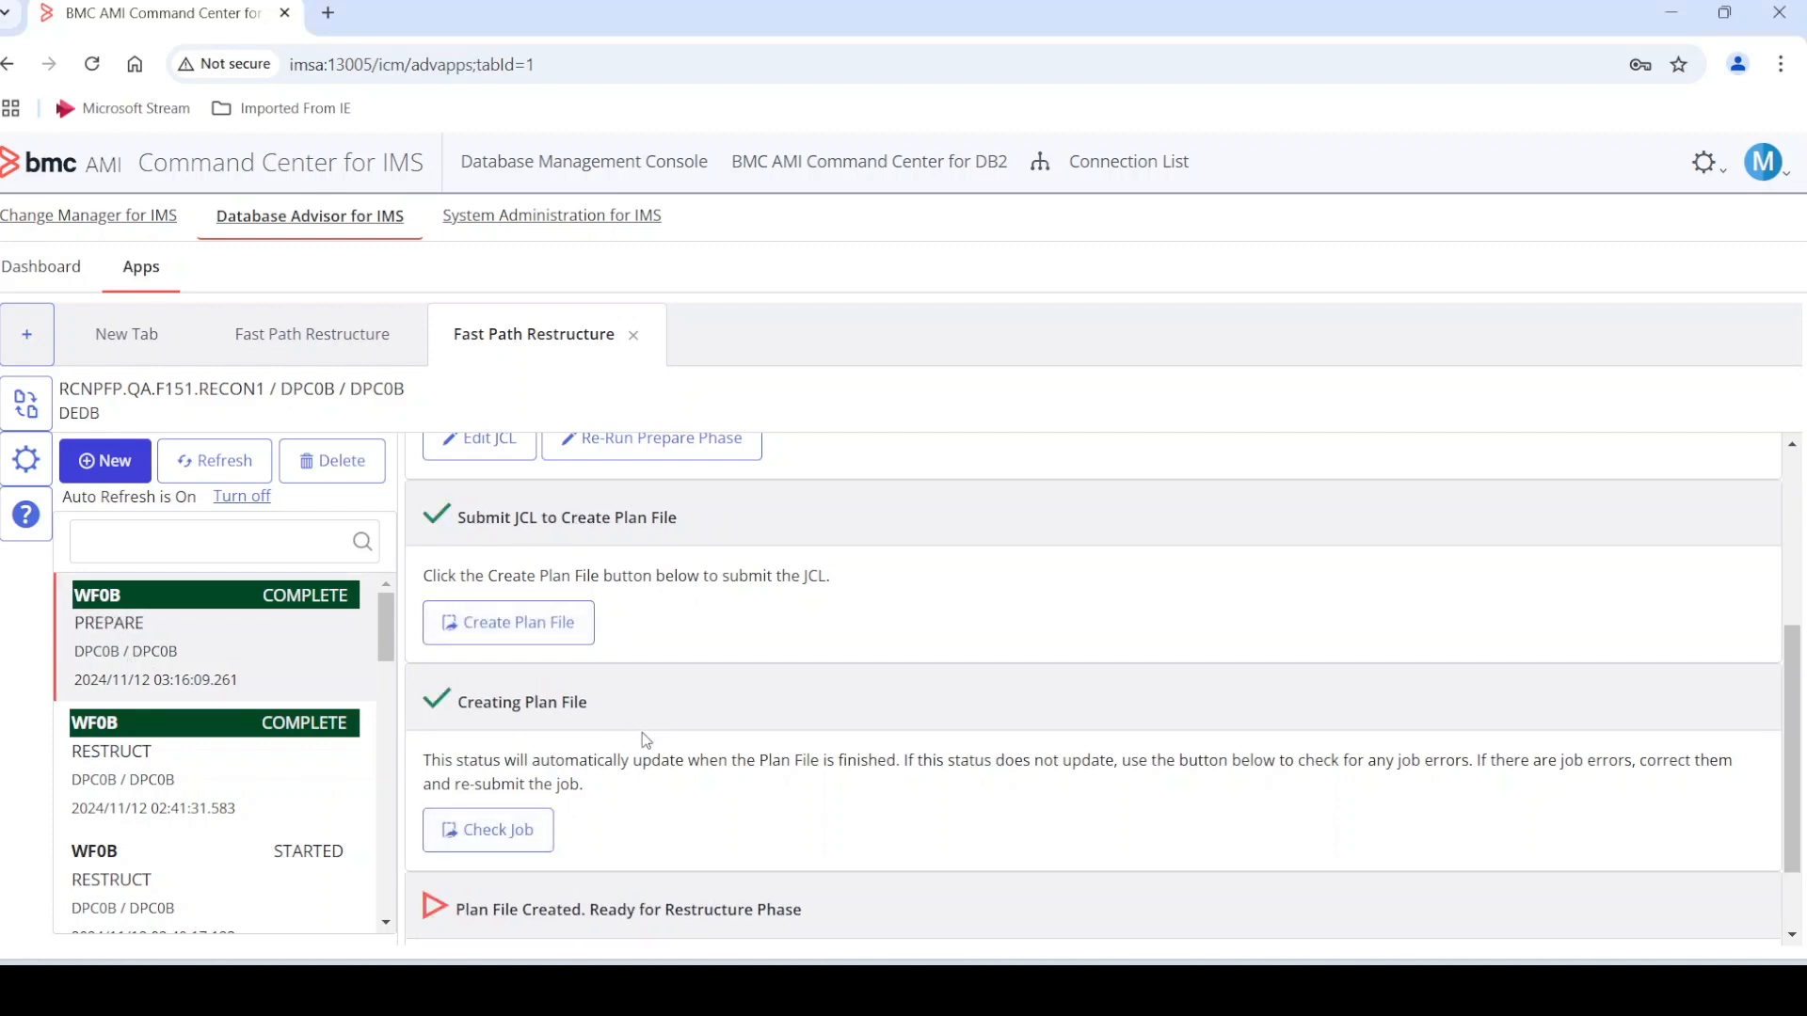
pyautogui.scroll(-1, 631, 743)
pyautogui.click(539, 927)
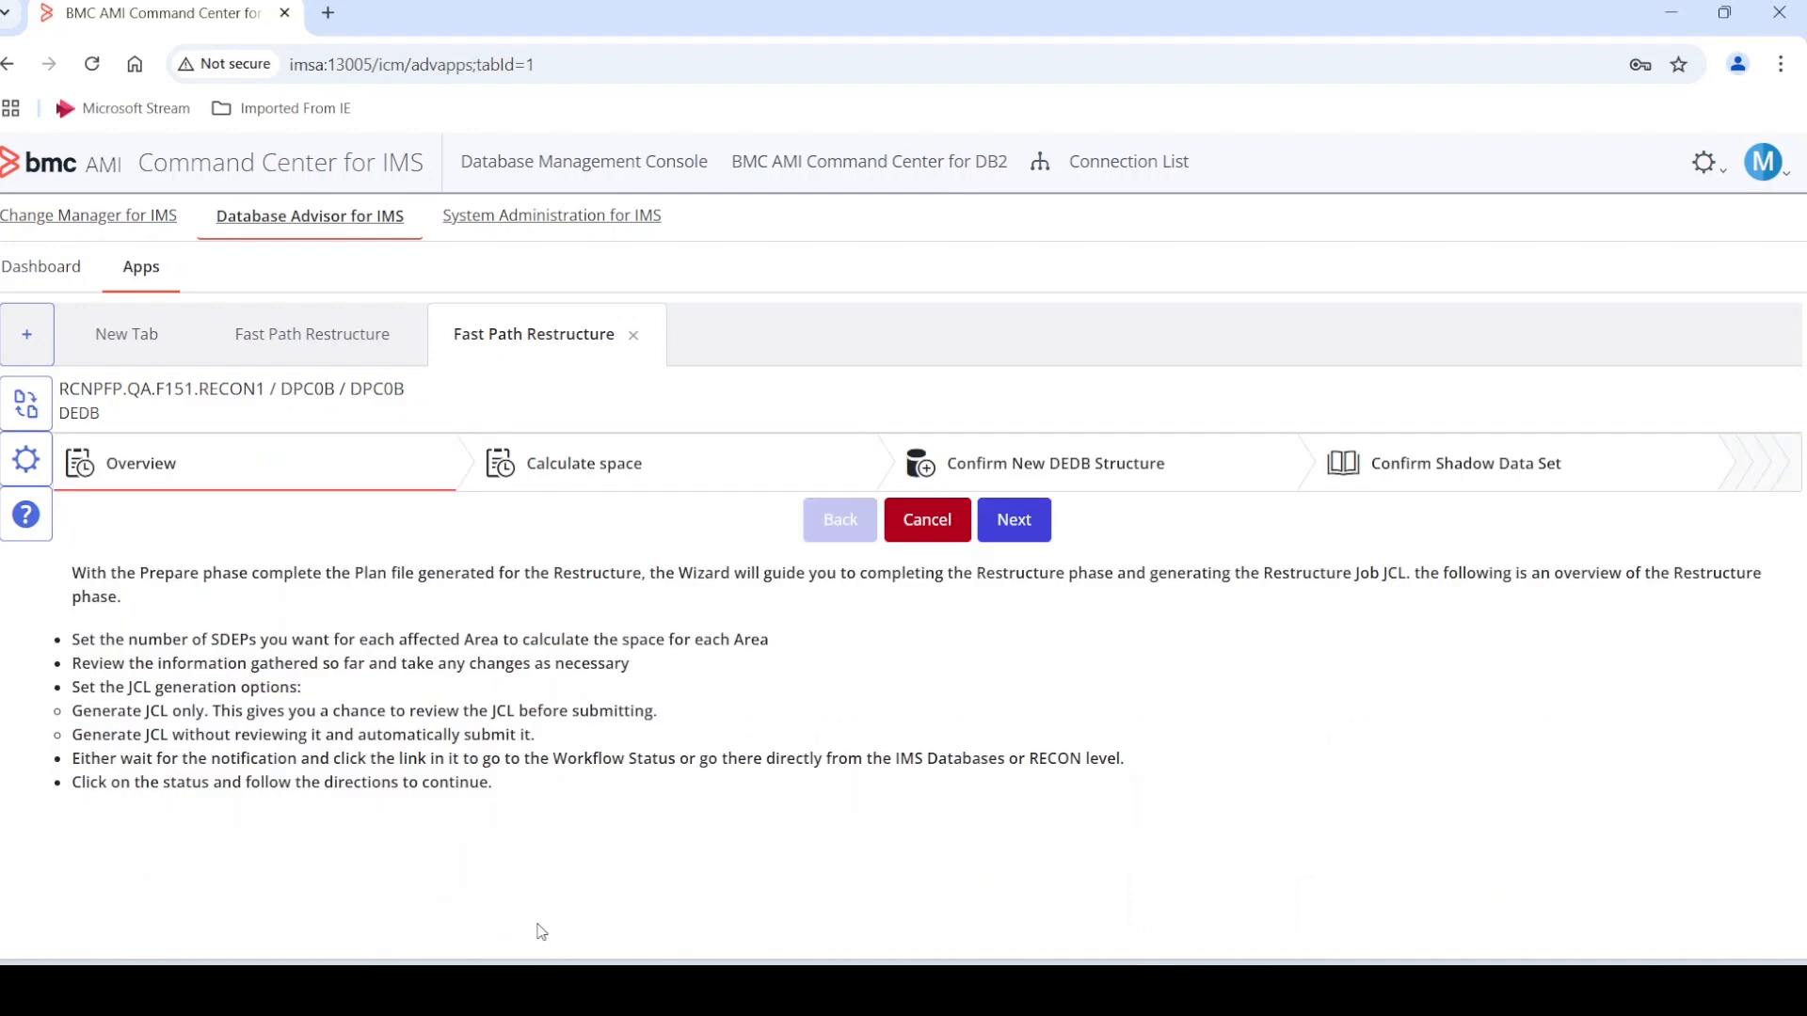
pyautogui.click(1015, 519)
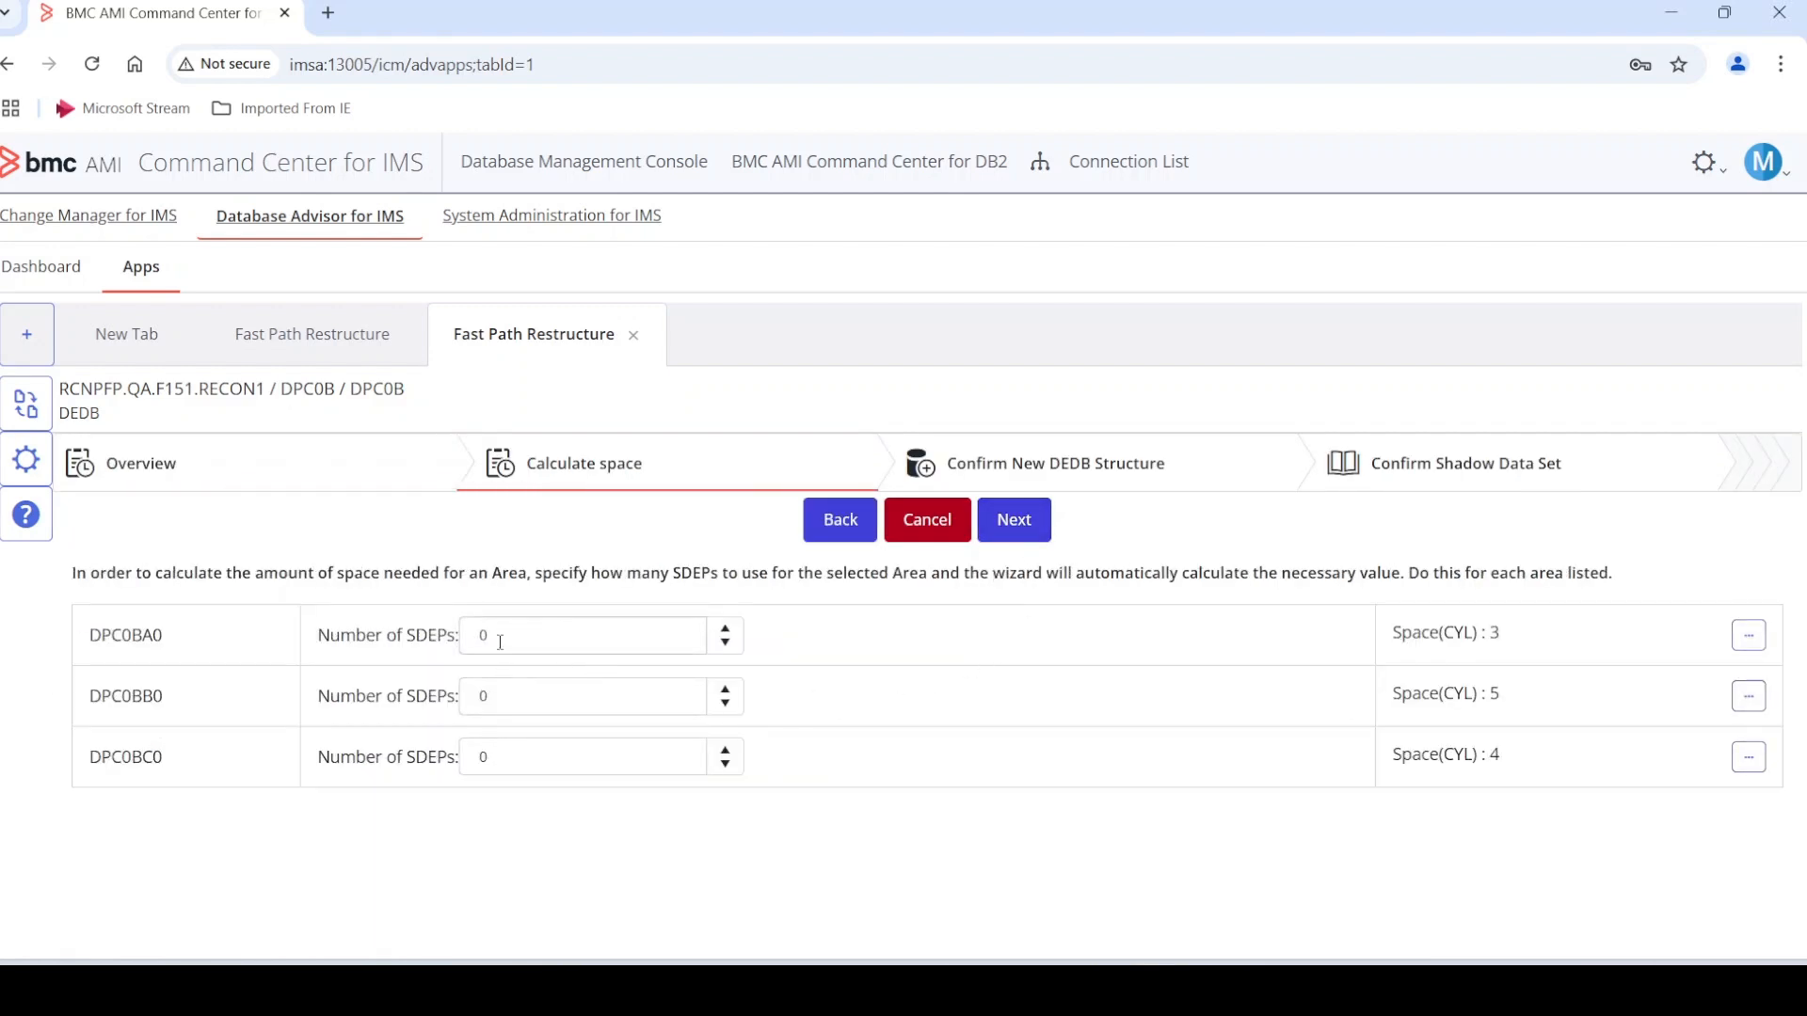
# Accept the SDEP counts and space calculation for the three areas, then review and accept the new DEDB structure values.
pyautogui.moveTo(500, 642); pyautogui.dragTo(475, 638)
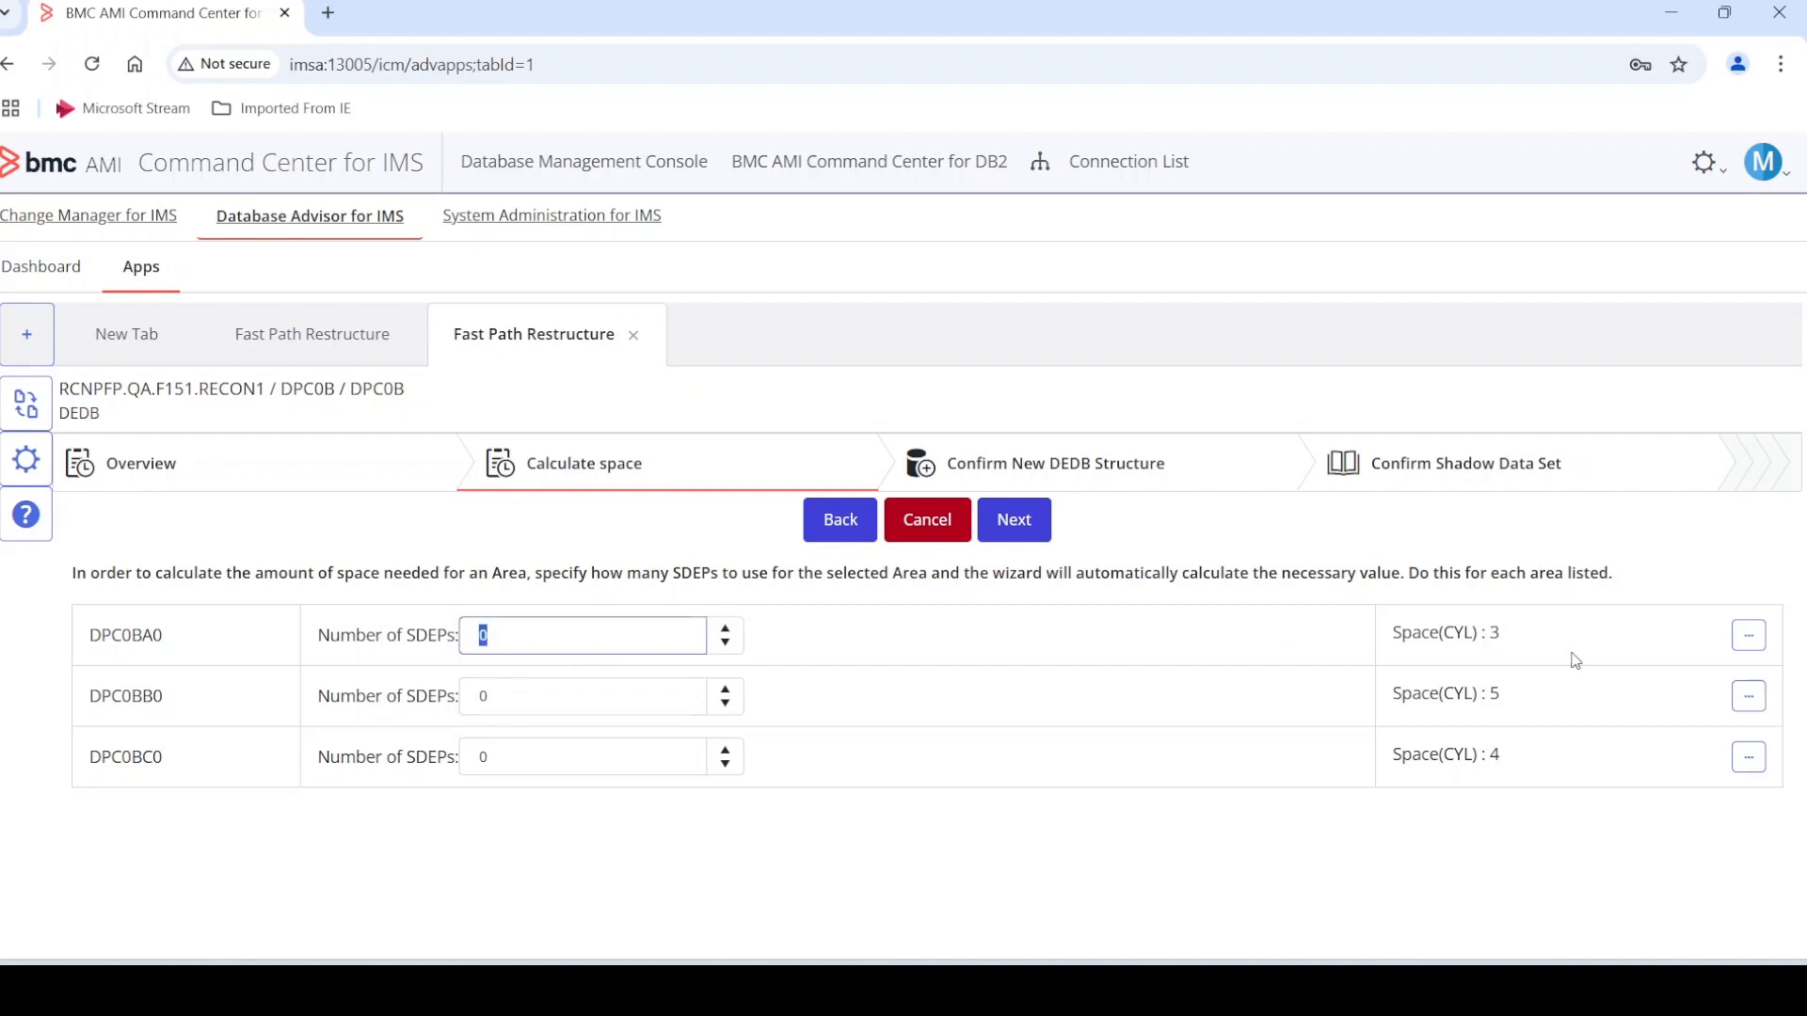
pyautogui.click(1038, 523)
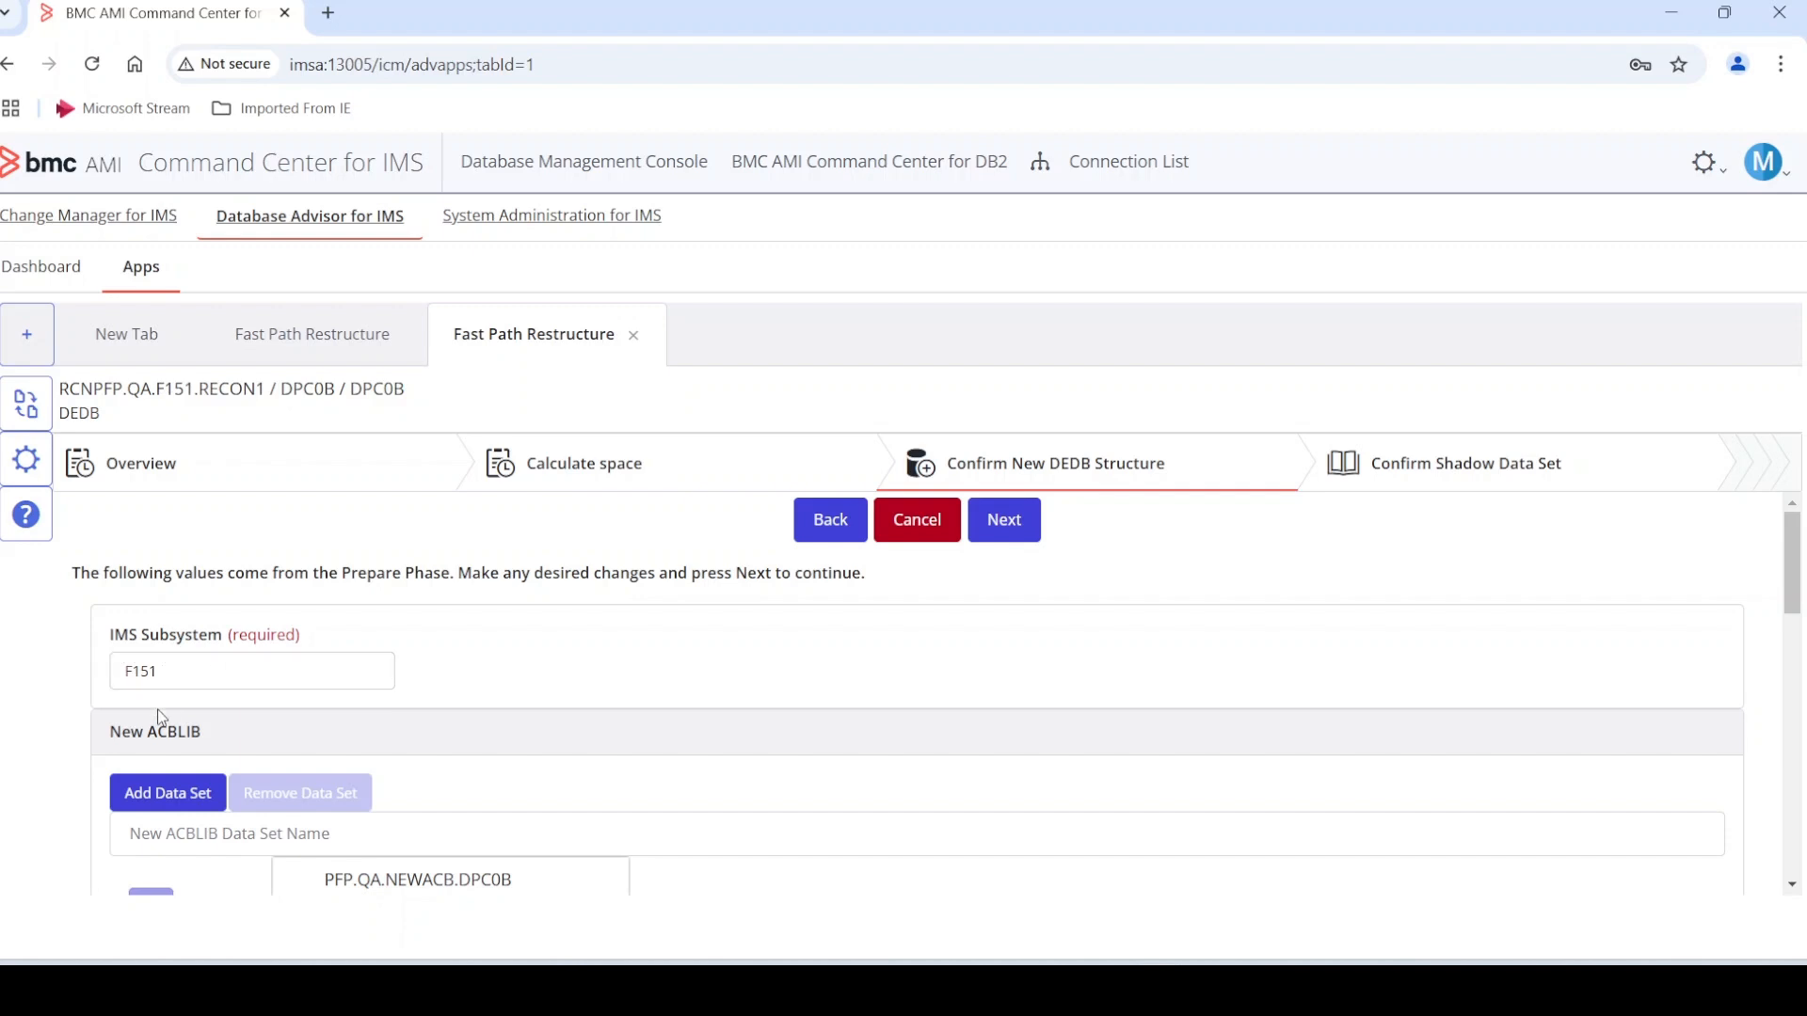
pyautogui.scroll(-3, 161, 726)
pyautogui.click(428, 644)
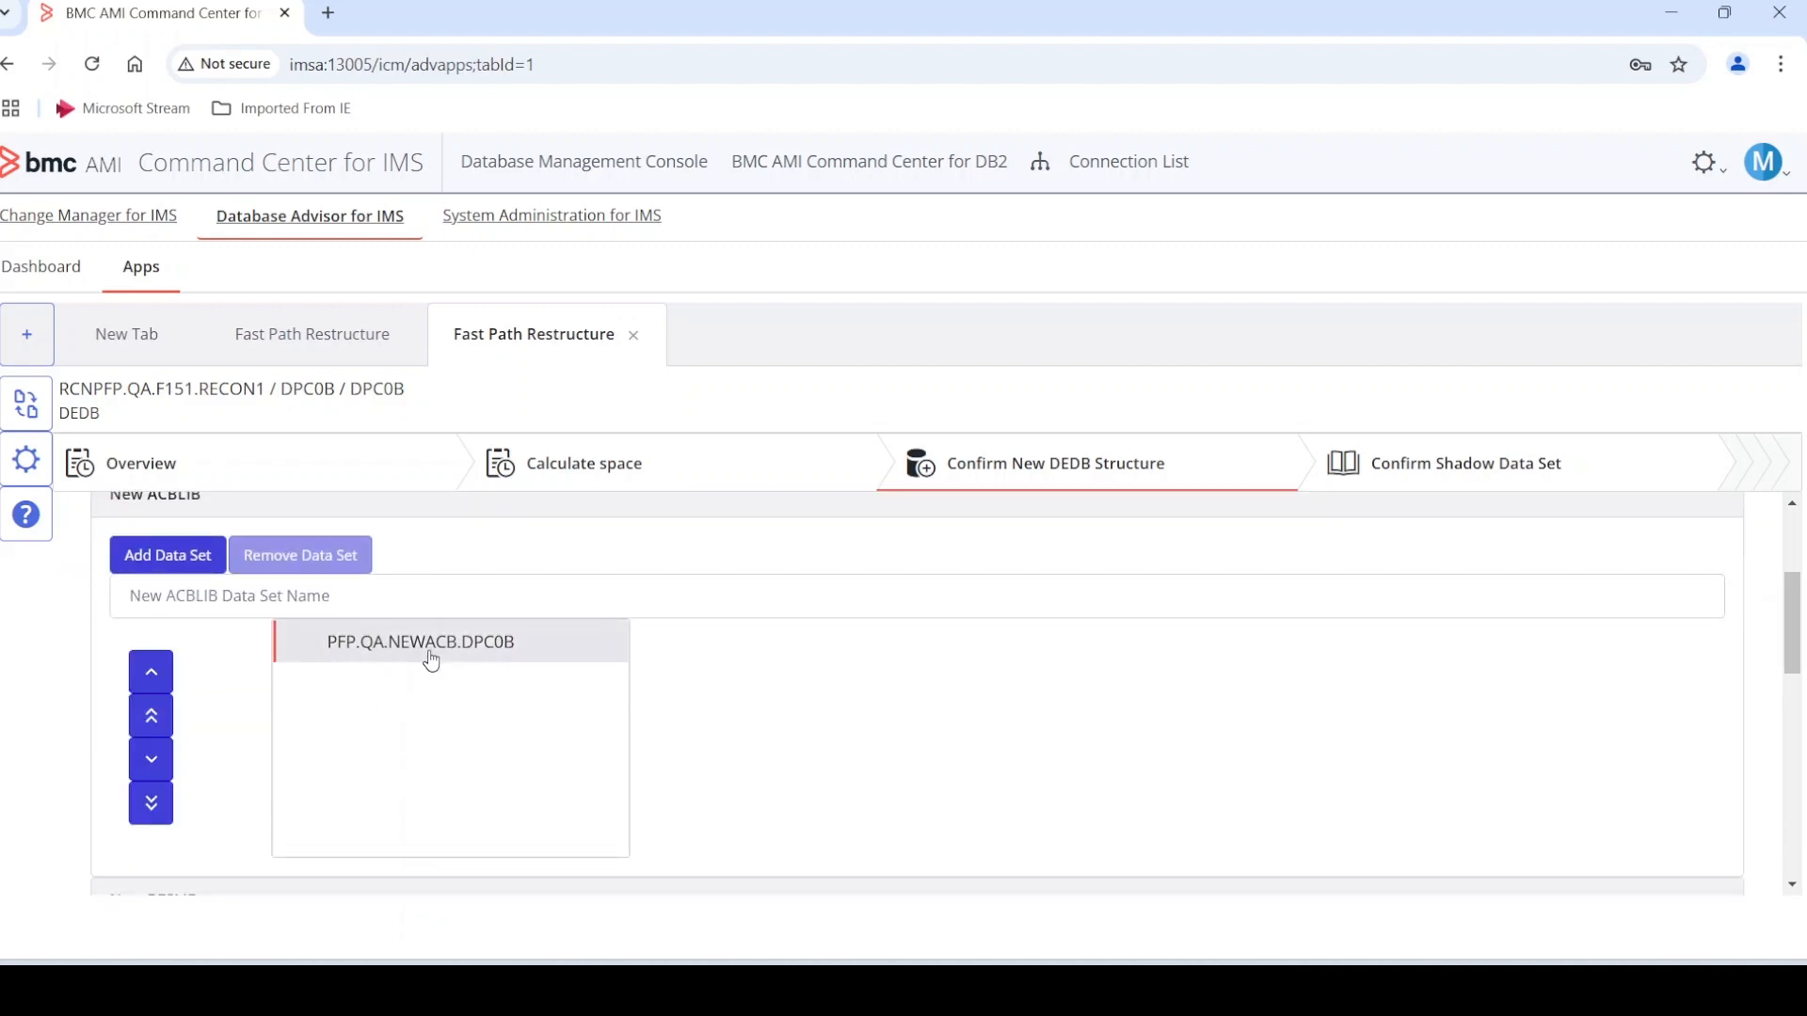
pyautogui.scroll(3, 928, 795)
pyautogui.click(1006, 519)
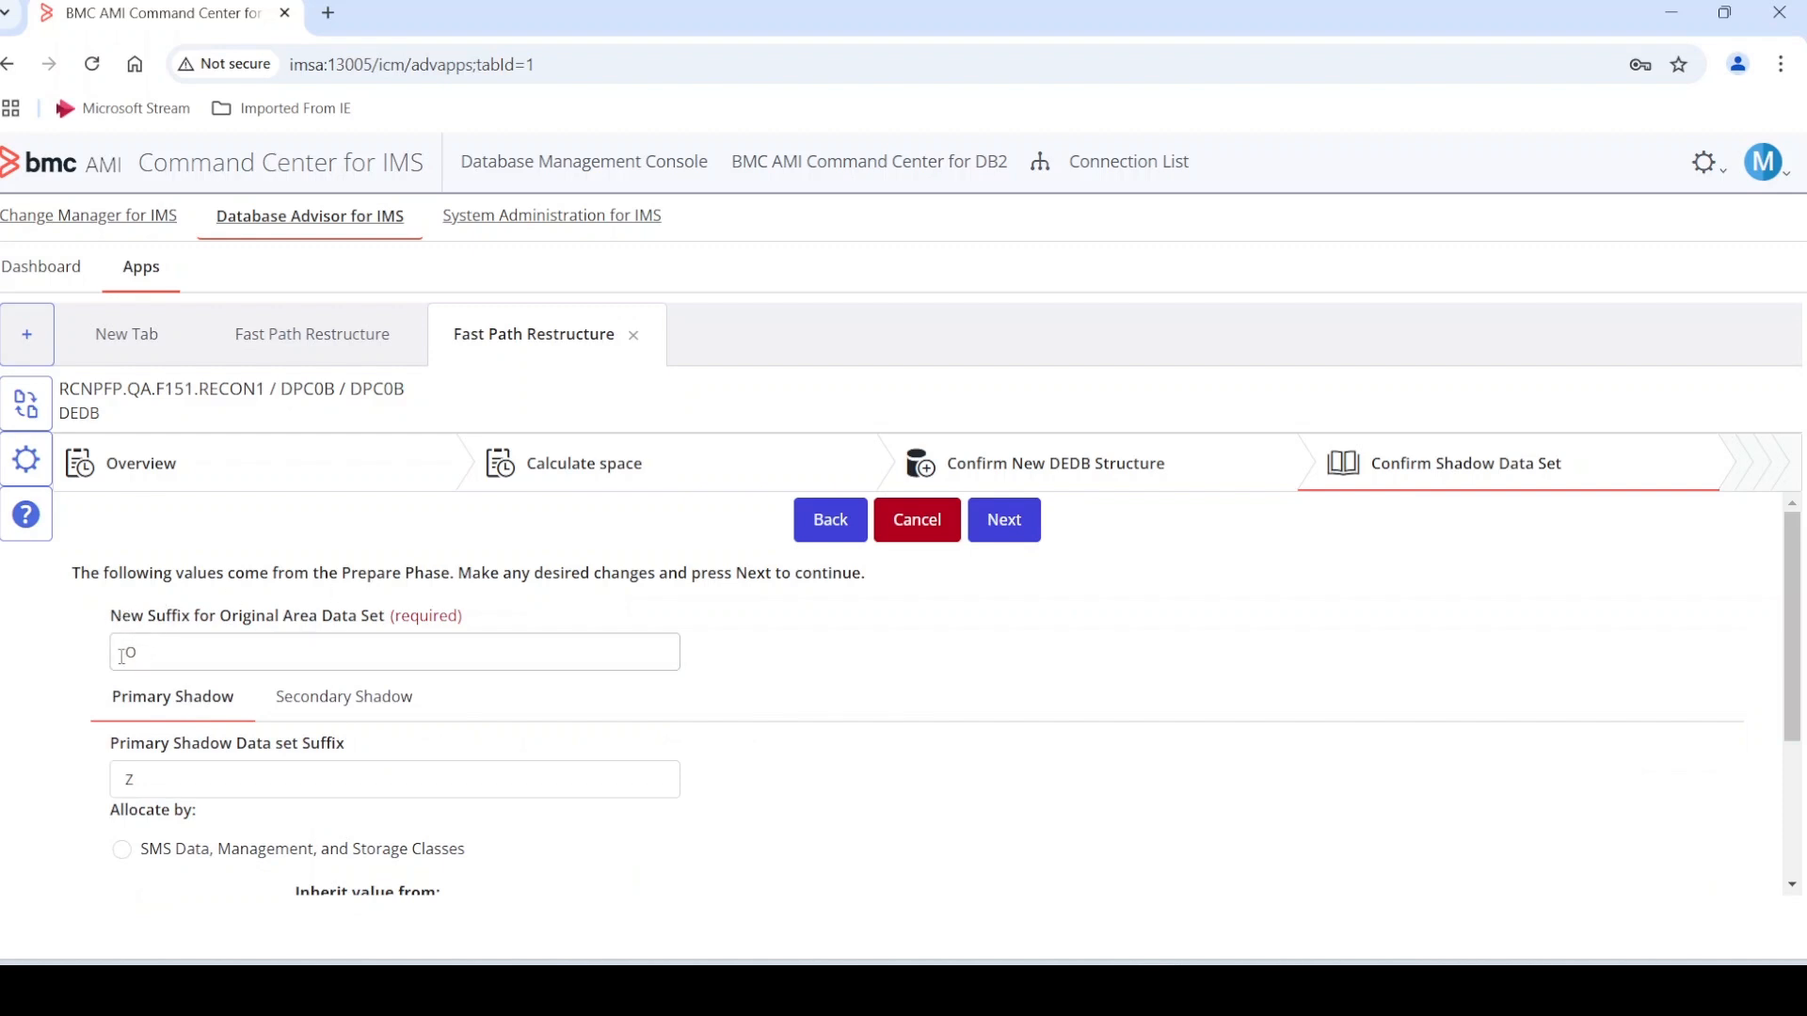
# Review the primary shadow data set's suffix and allocation settings, then accept the shadow data set values unchanged.
pyautogui.scroll(-3, 127, 786)
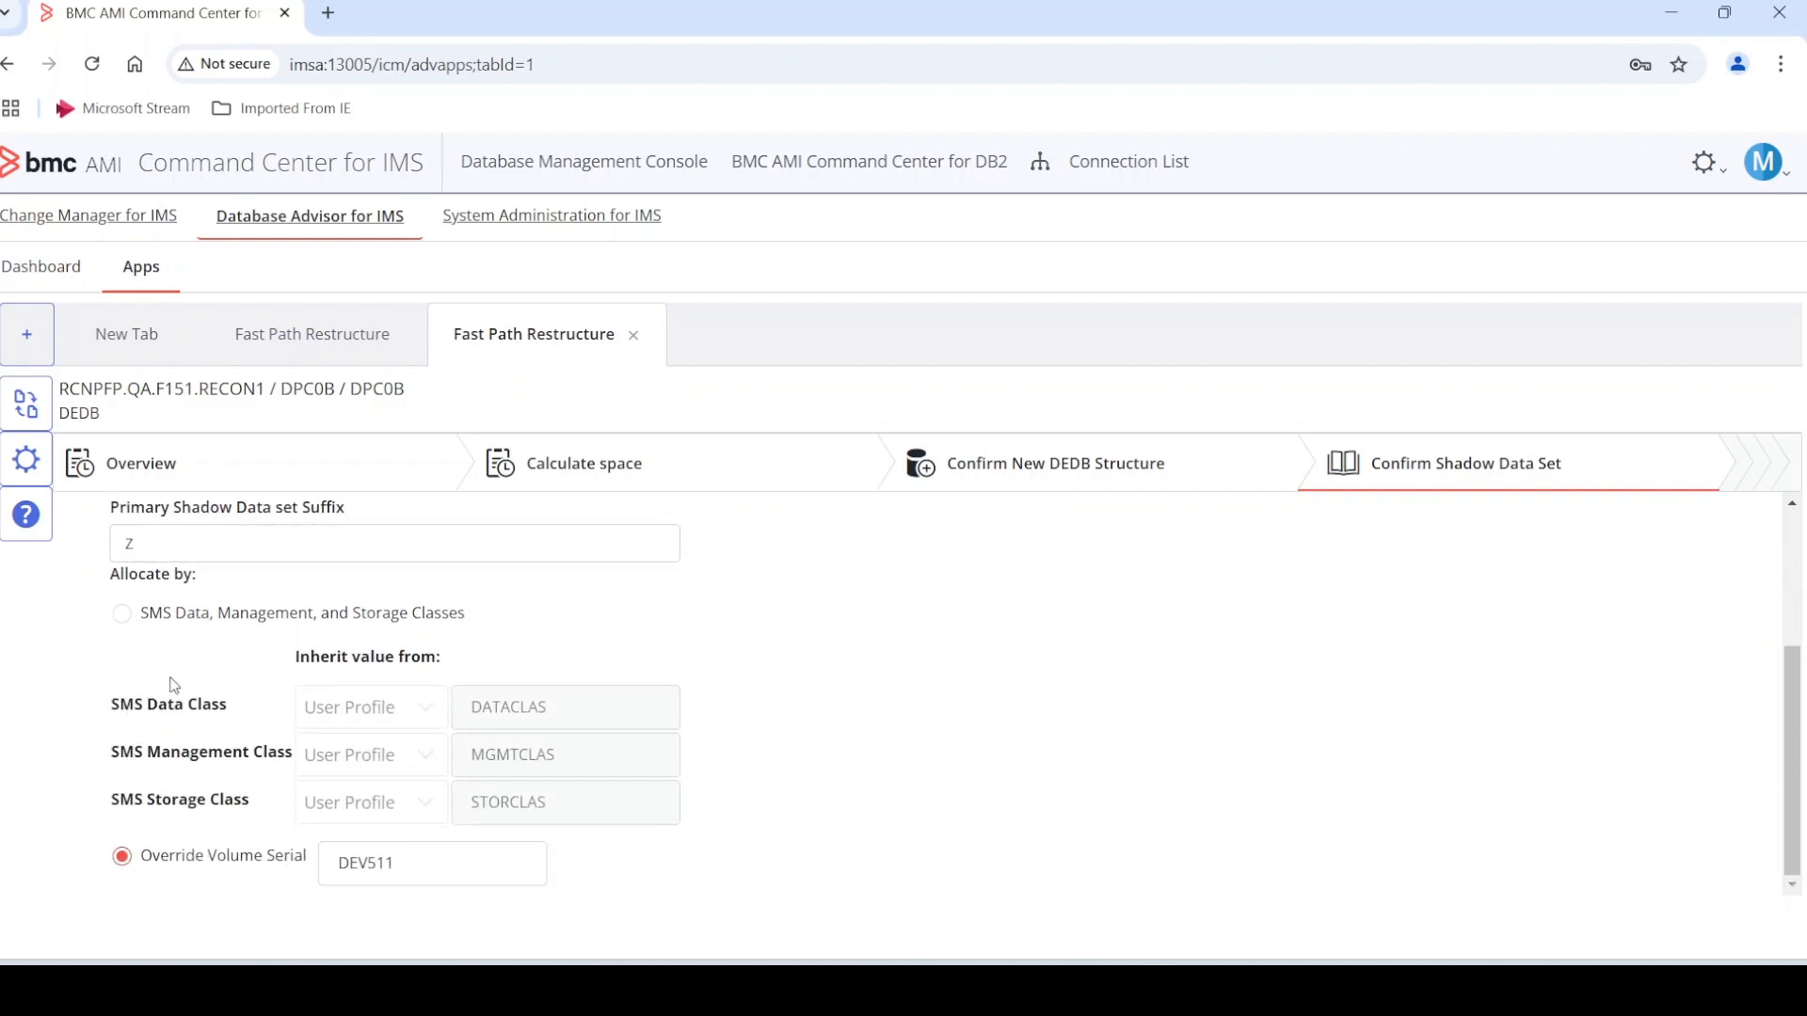
pyautogui.scroll(3, 282, 871)
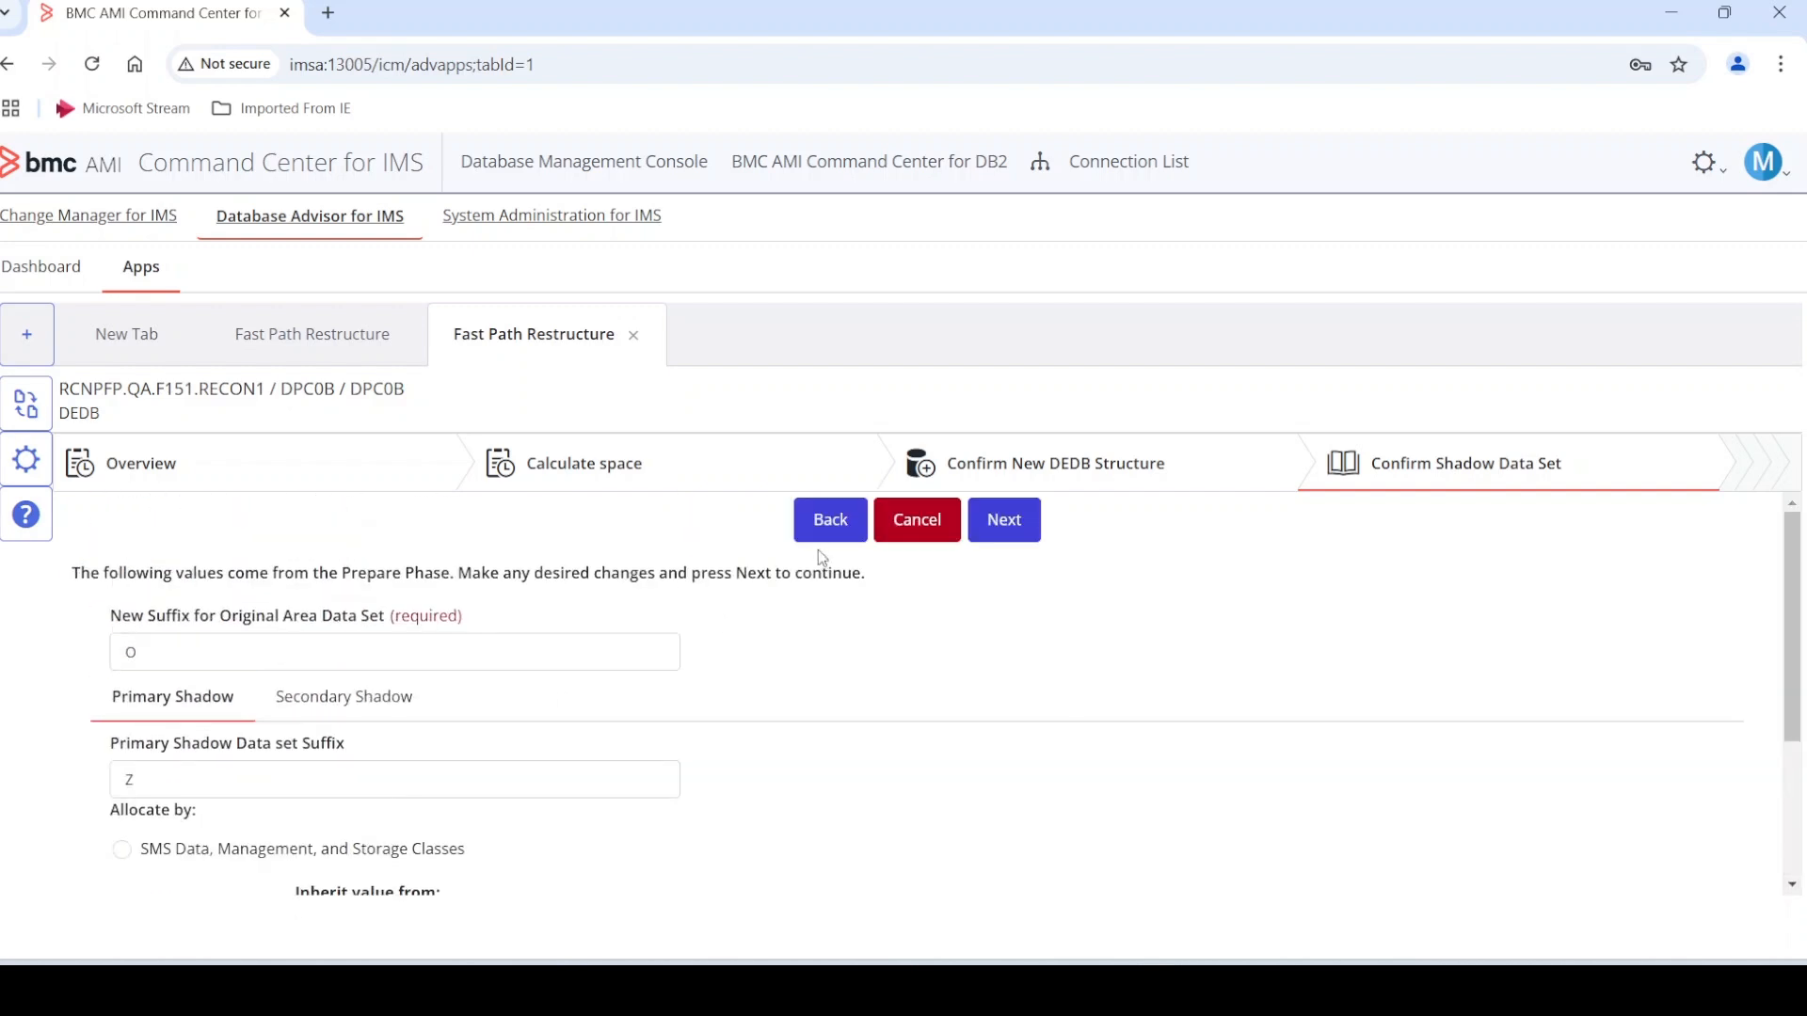
pyautogui.click(1004, 520)
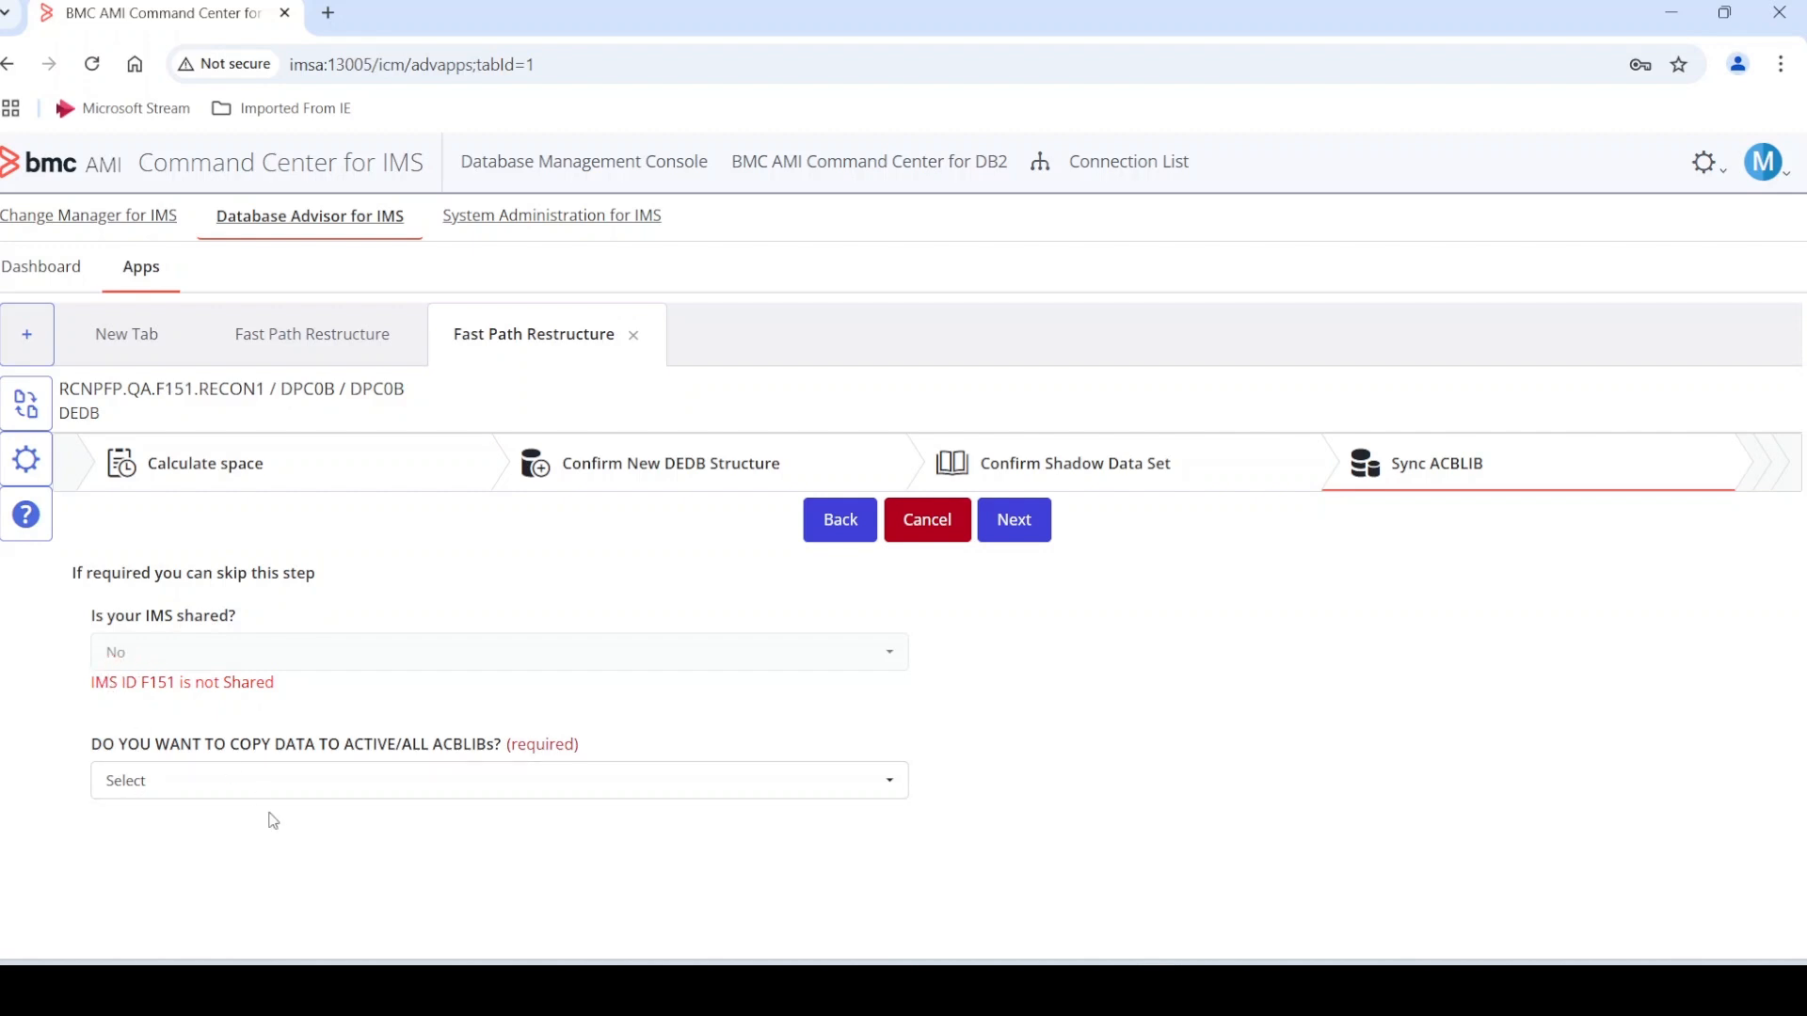
# Choose to copy data to the ACTIVE ACBLIBs and continue past the ACBLIB synchronization.
pyautogui.click(318, 798)
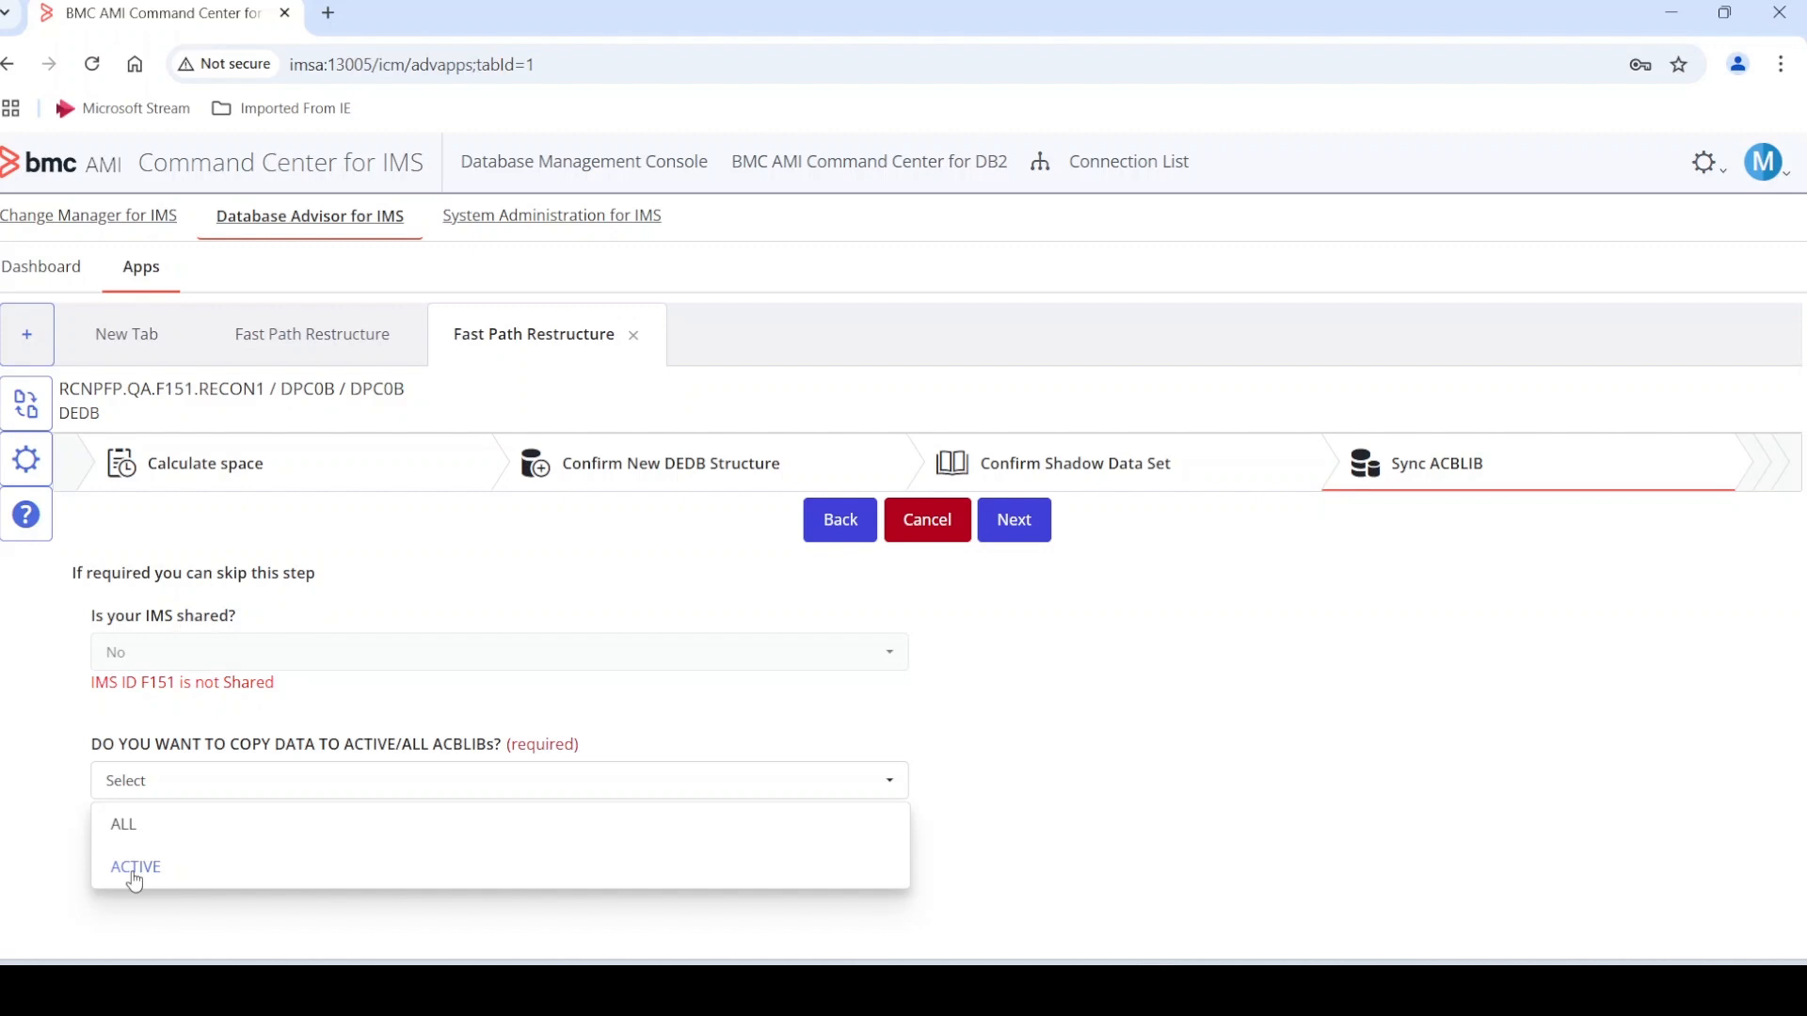
pyautogui.click(134, 875)
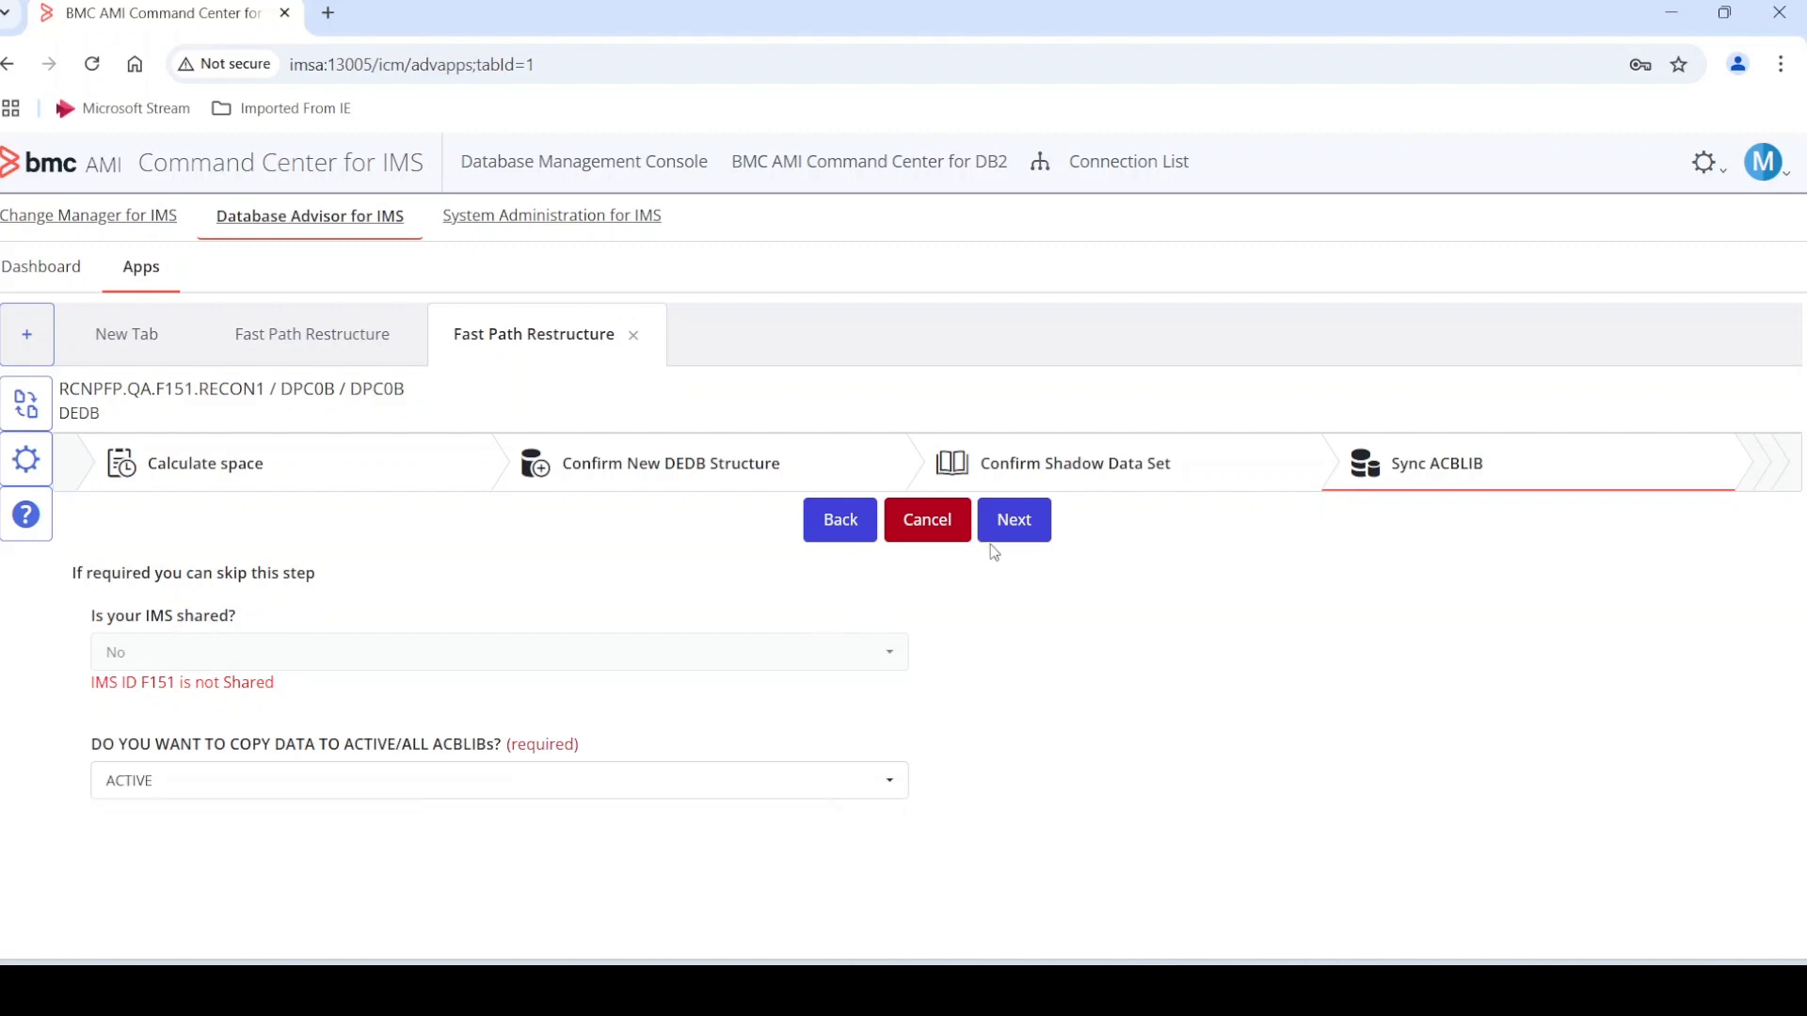
pyautogui.click(1021, 525)
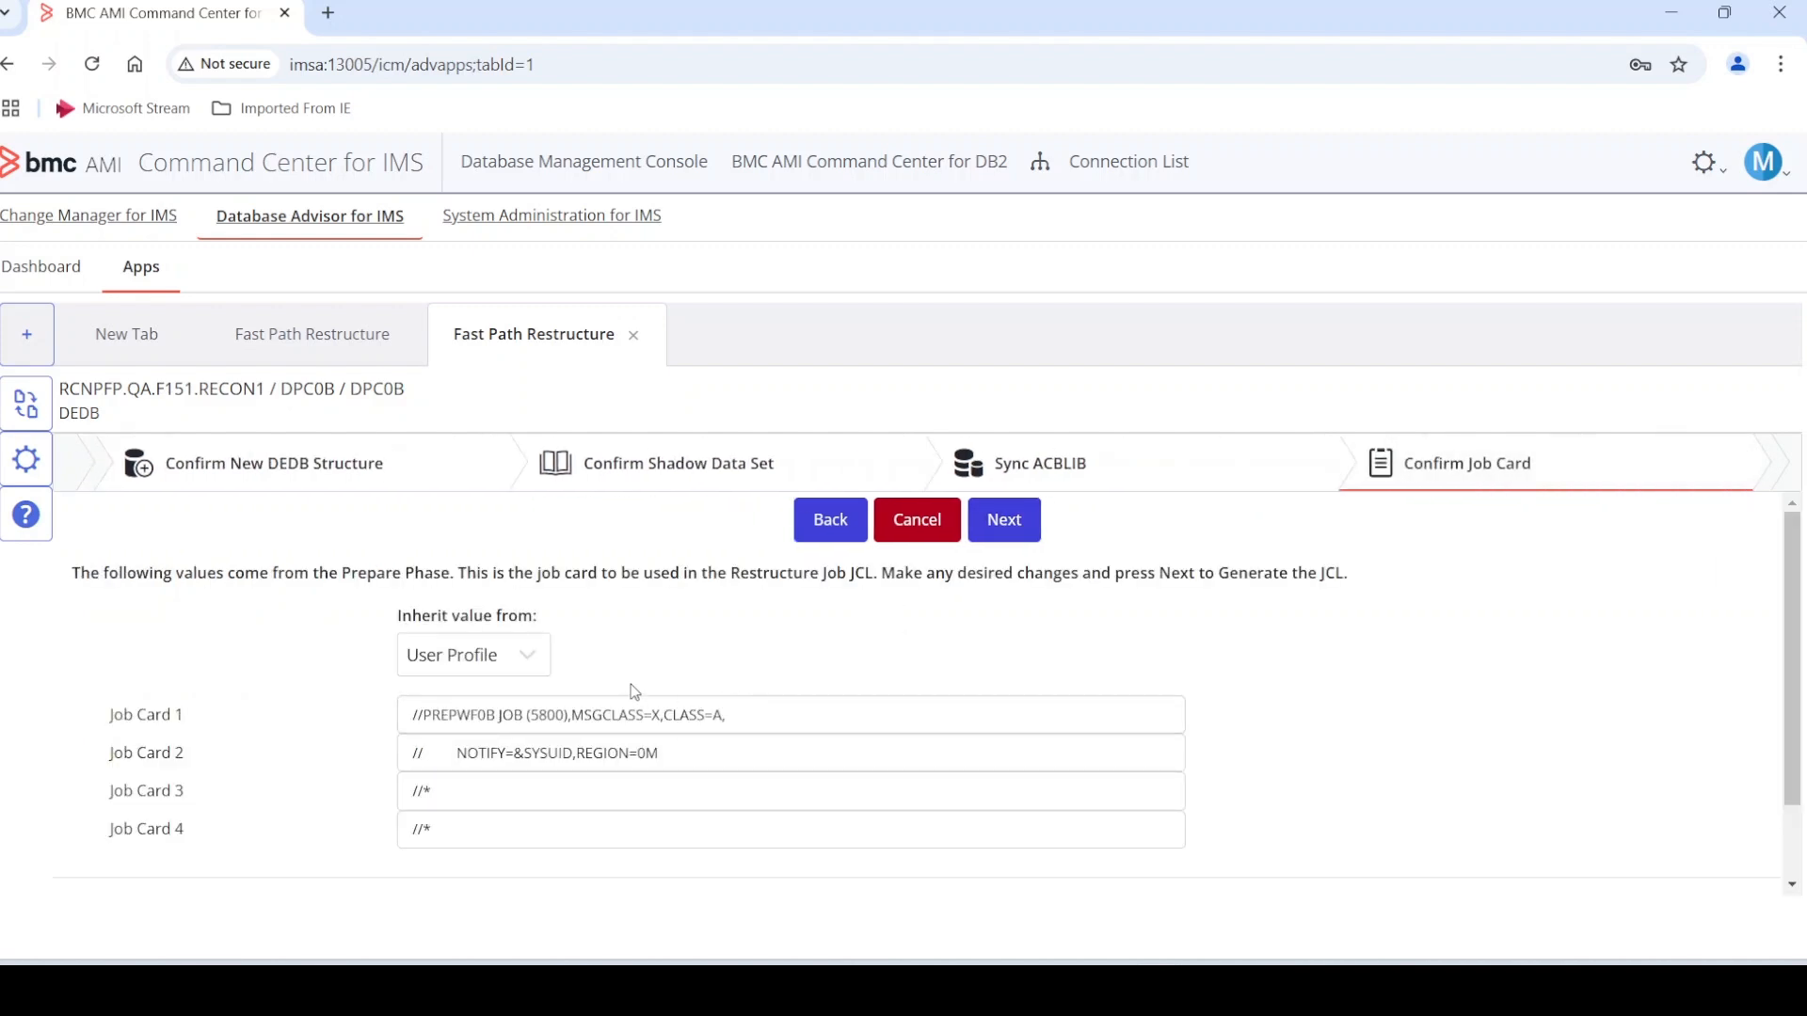
# Accept the restructure job card and generate the Restructure job JCL only, without submitting the job.
pyautogui.click(1001, 523)
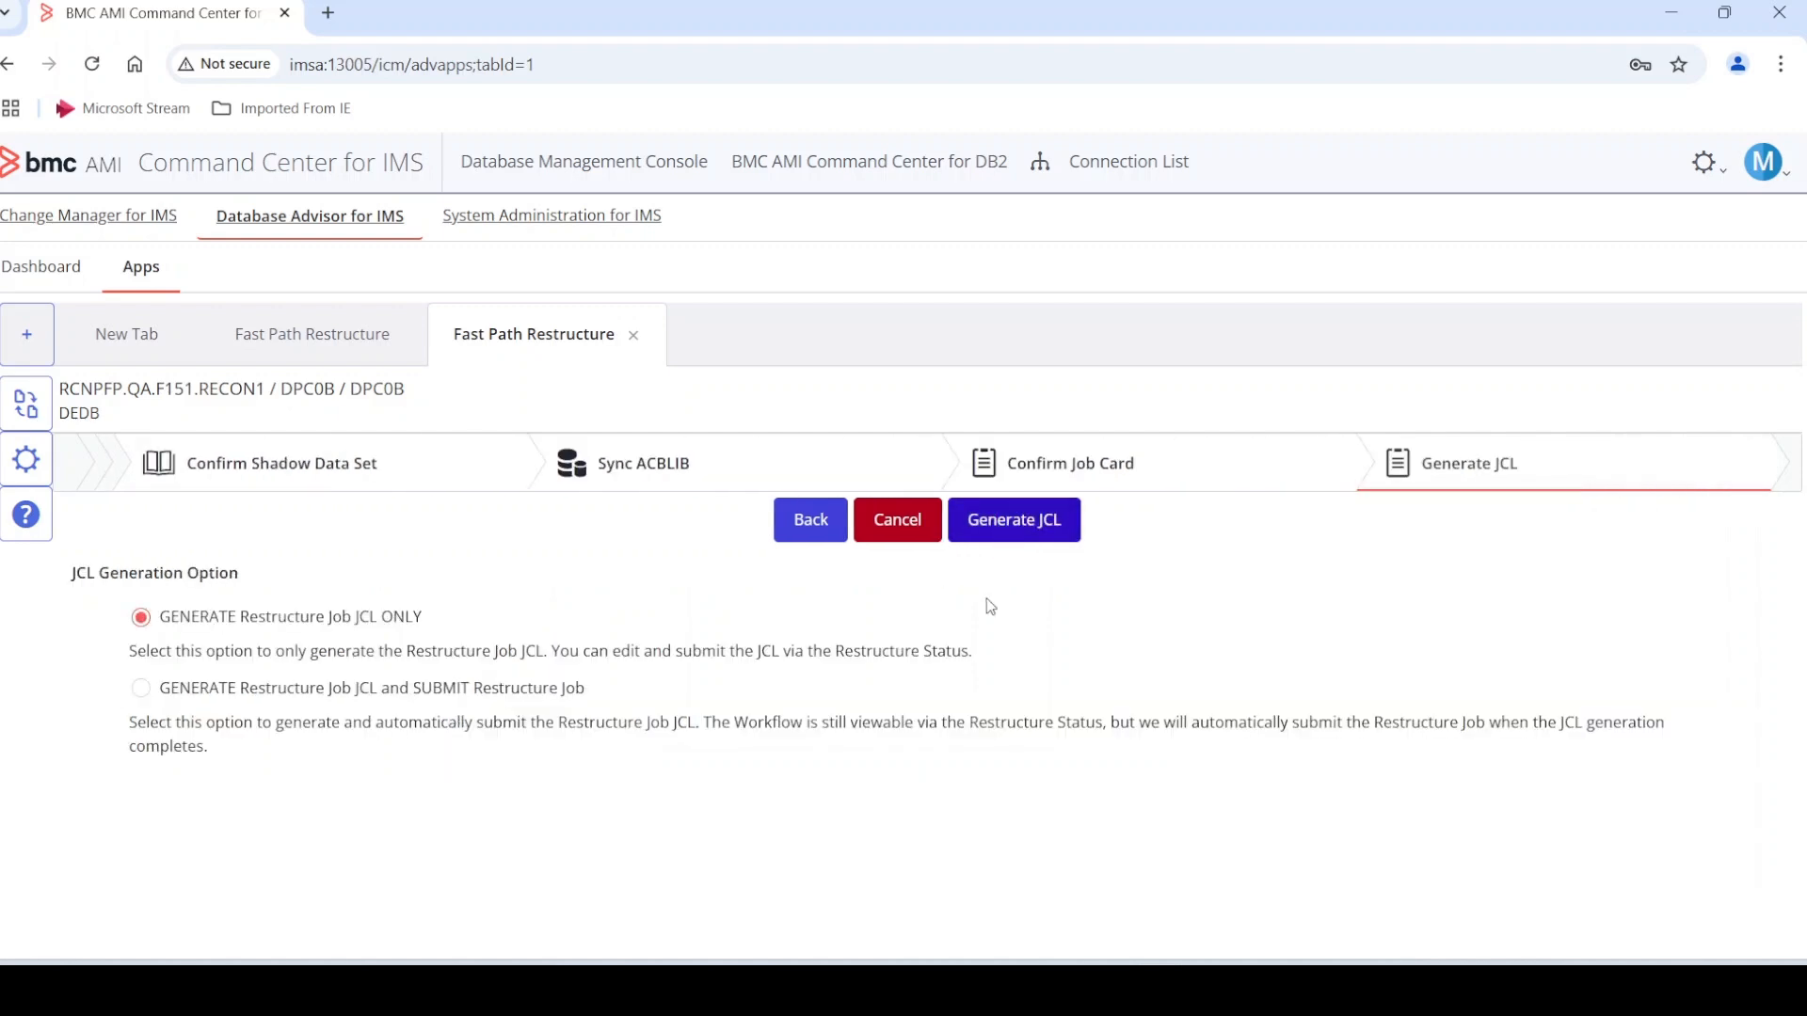
pyautogui.click(1032, 530)
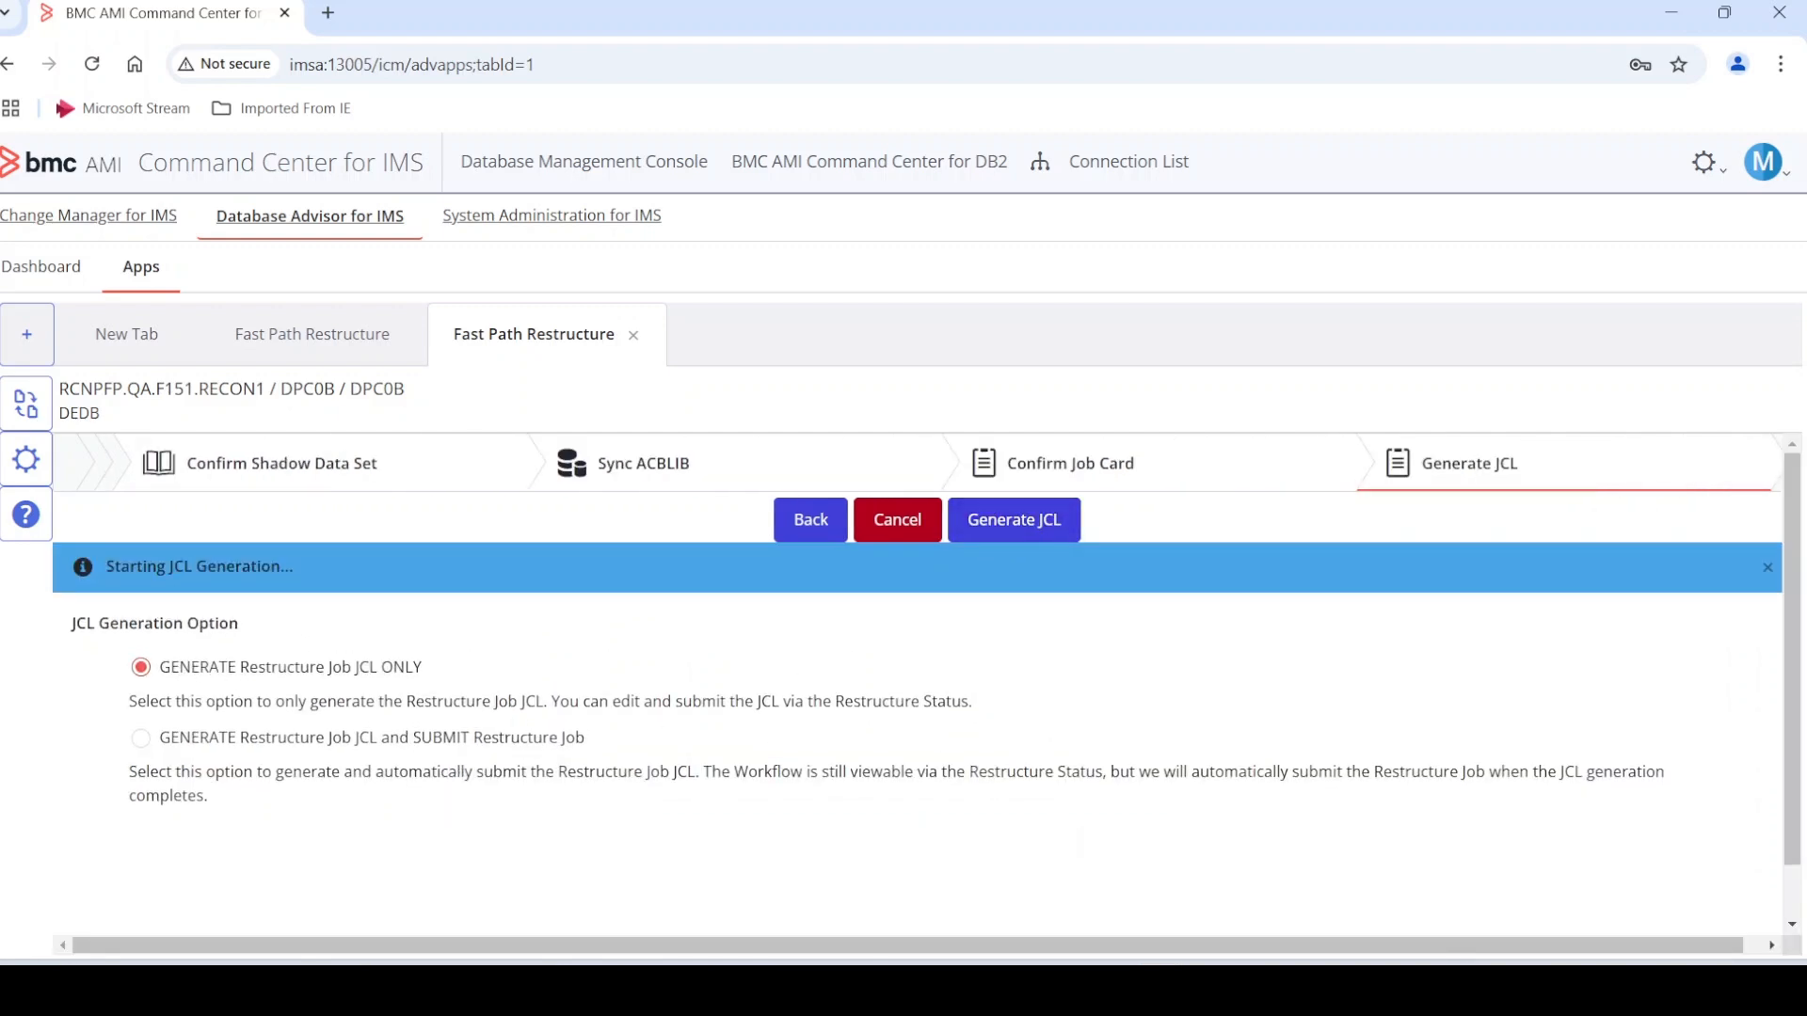
pyautogui.click(1014, 523)
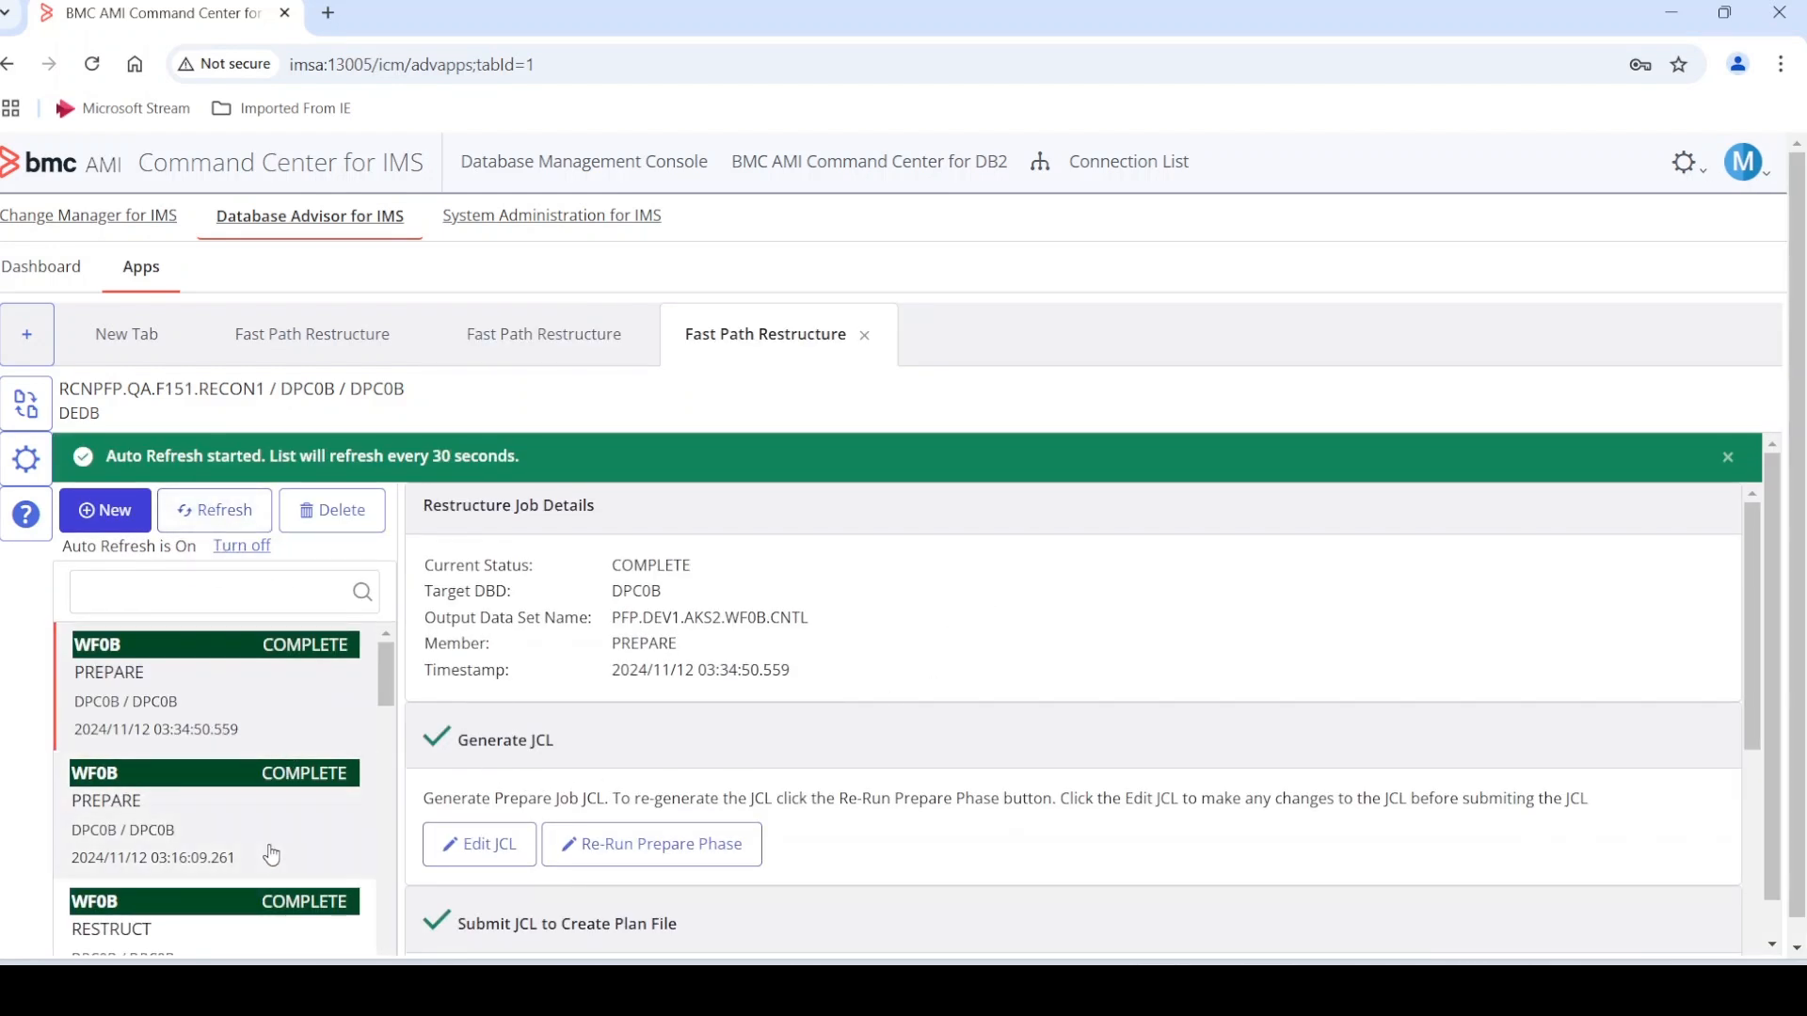
# Select the newly generated WF0B RESTRUCT job, open its JCL for editing and look through the statements.
pyautogui.click(235, 717)
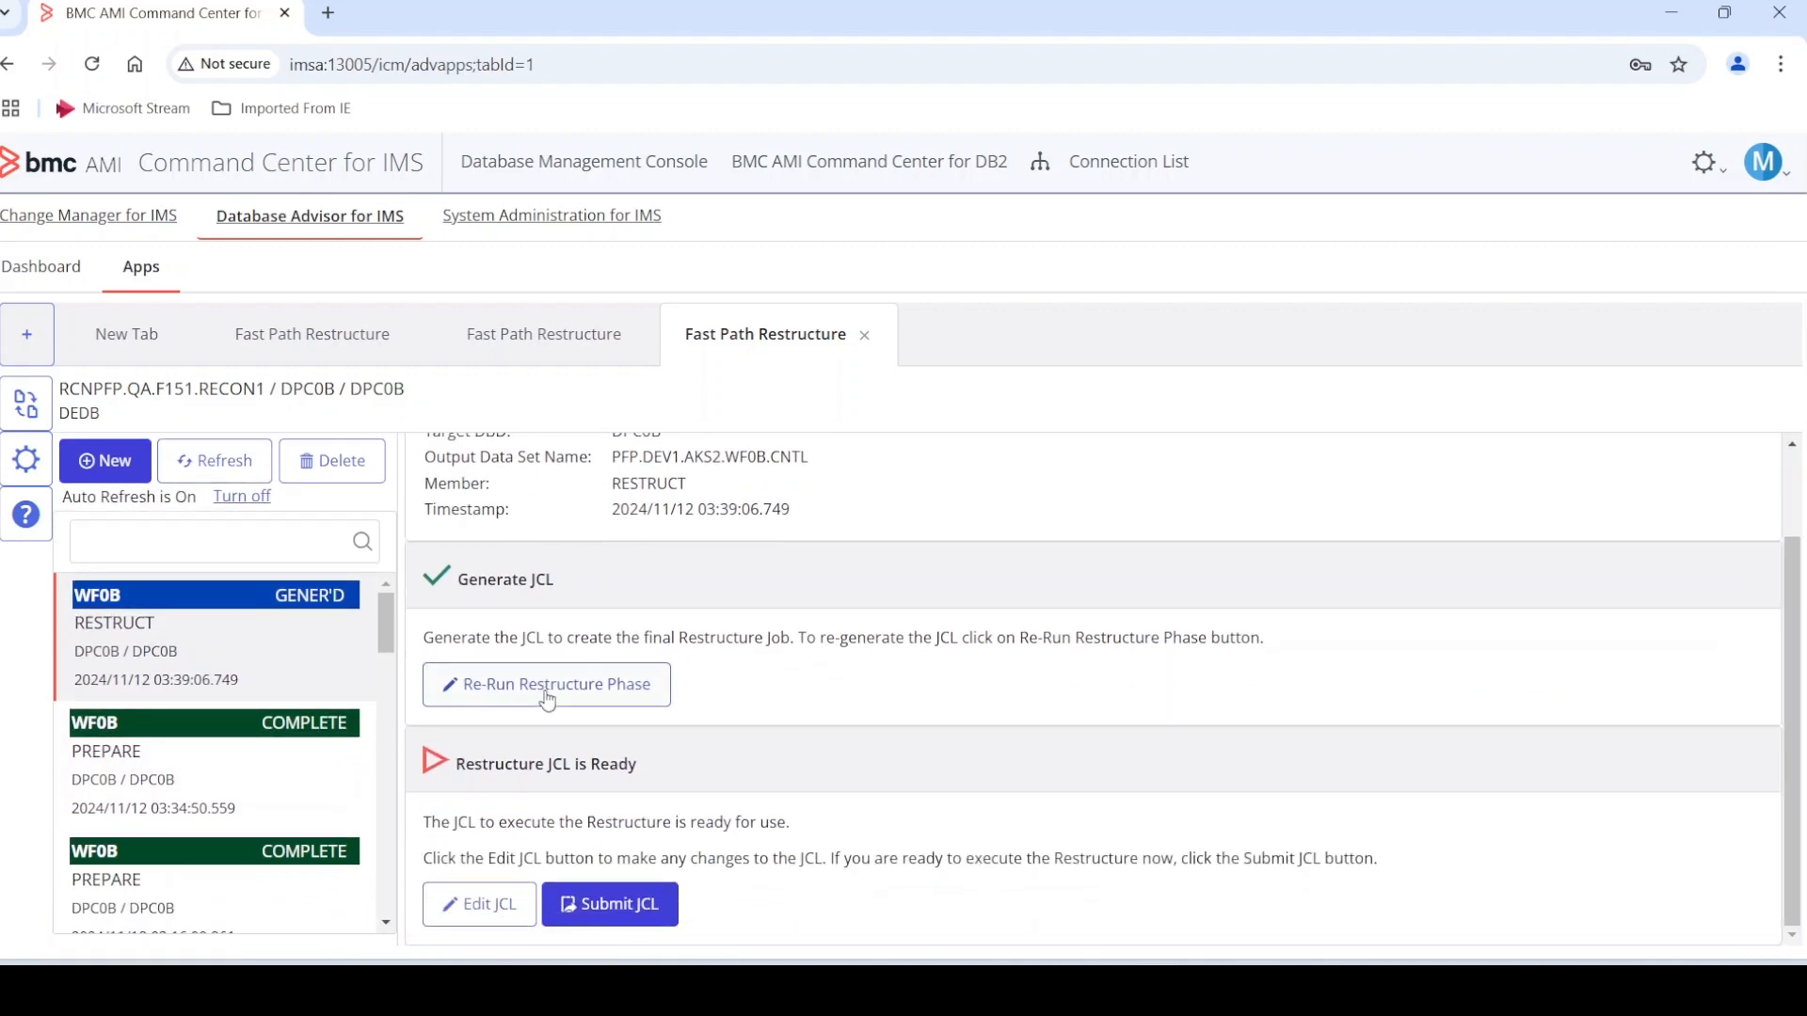
pyautogui.click(485, 906)
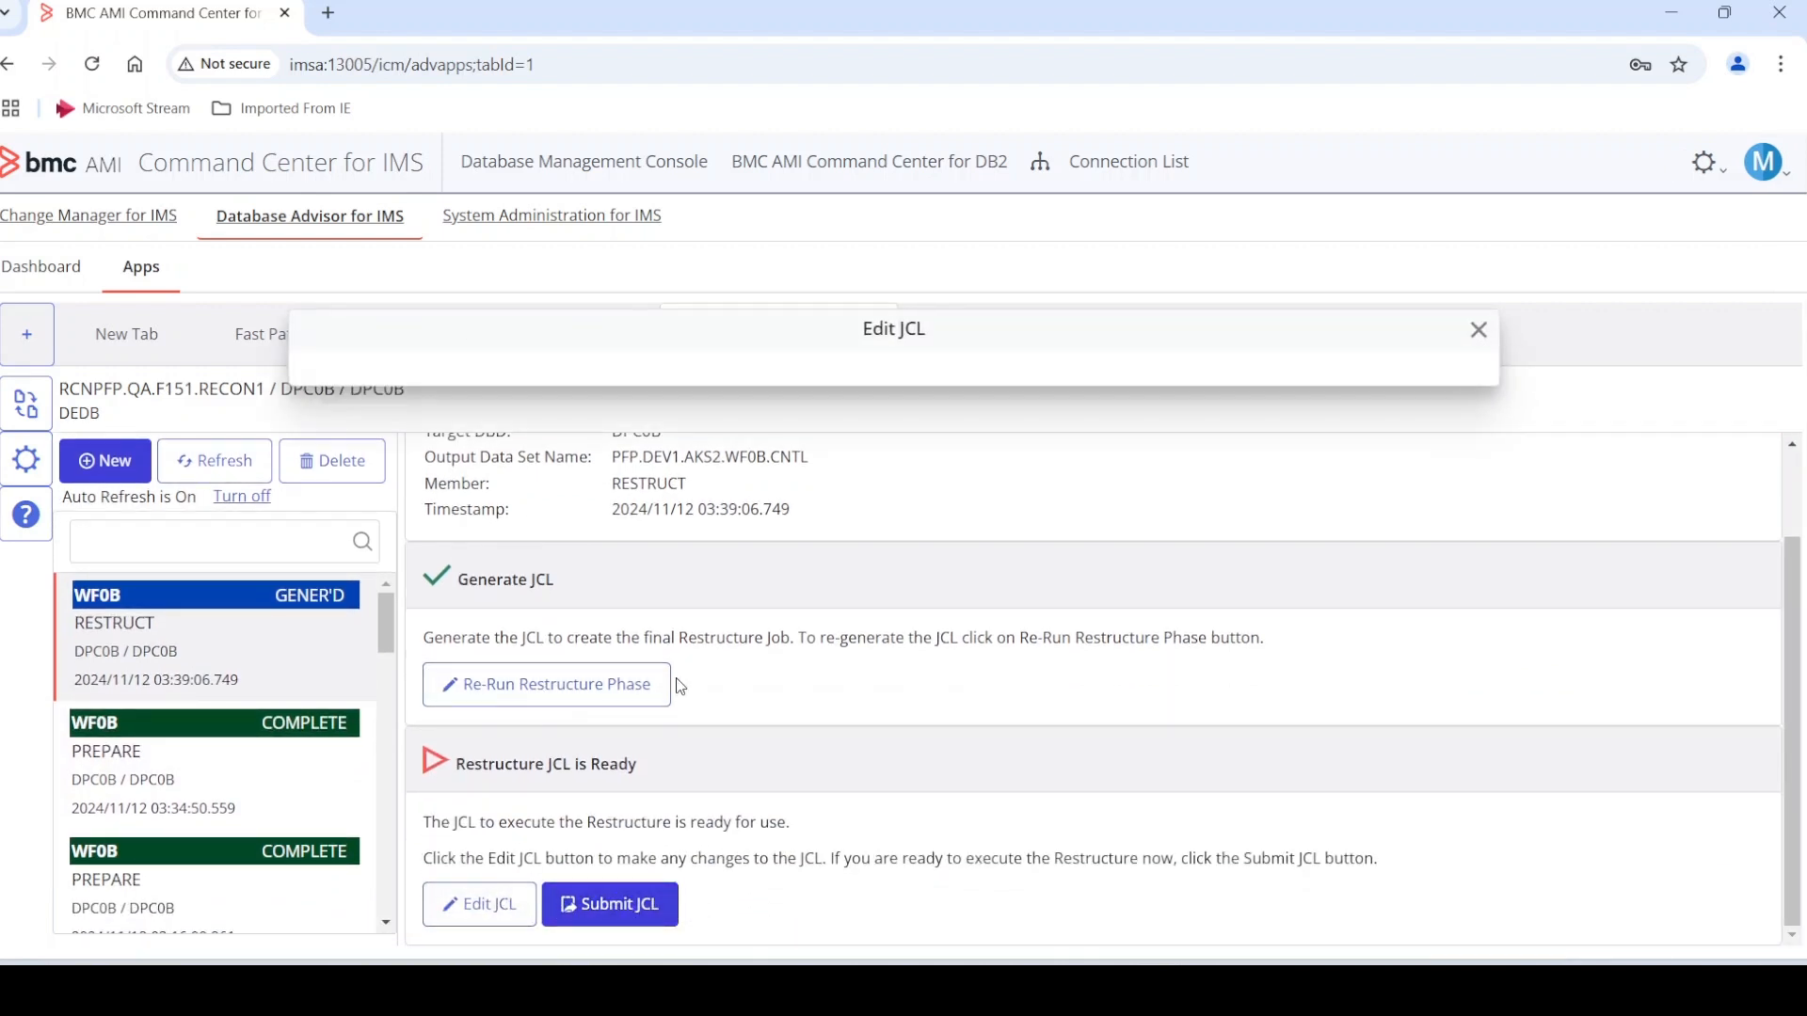
pyautogui.scroll(-10, 912, 611)
pyautogui.scroll(2, 913, 611)
pyautogui.click(772, 474)
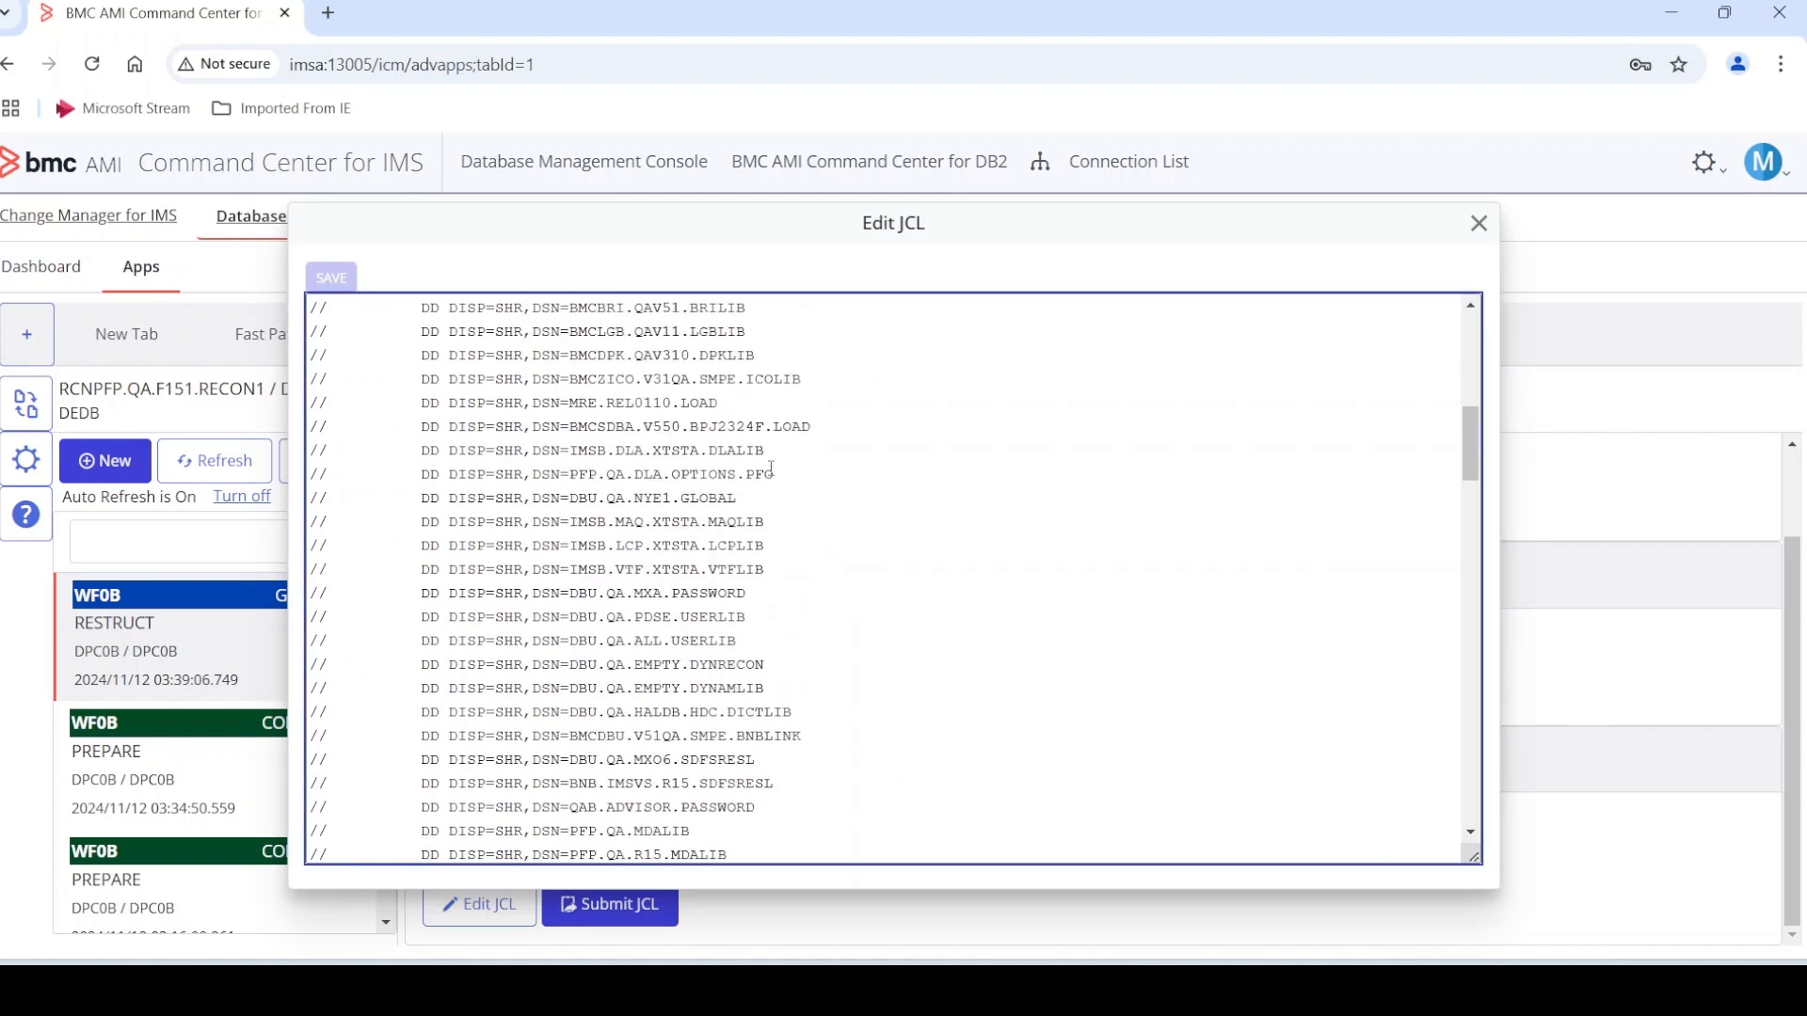
pyautogui.scroll(-10, 800, 612)
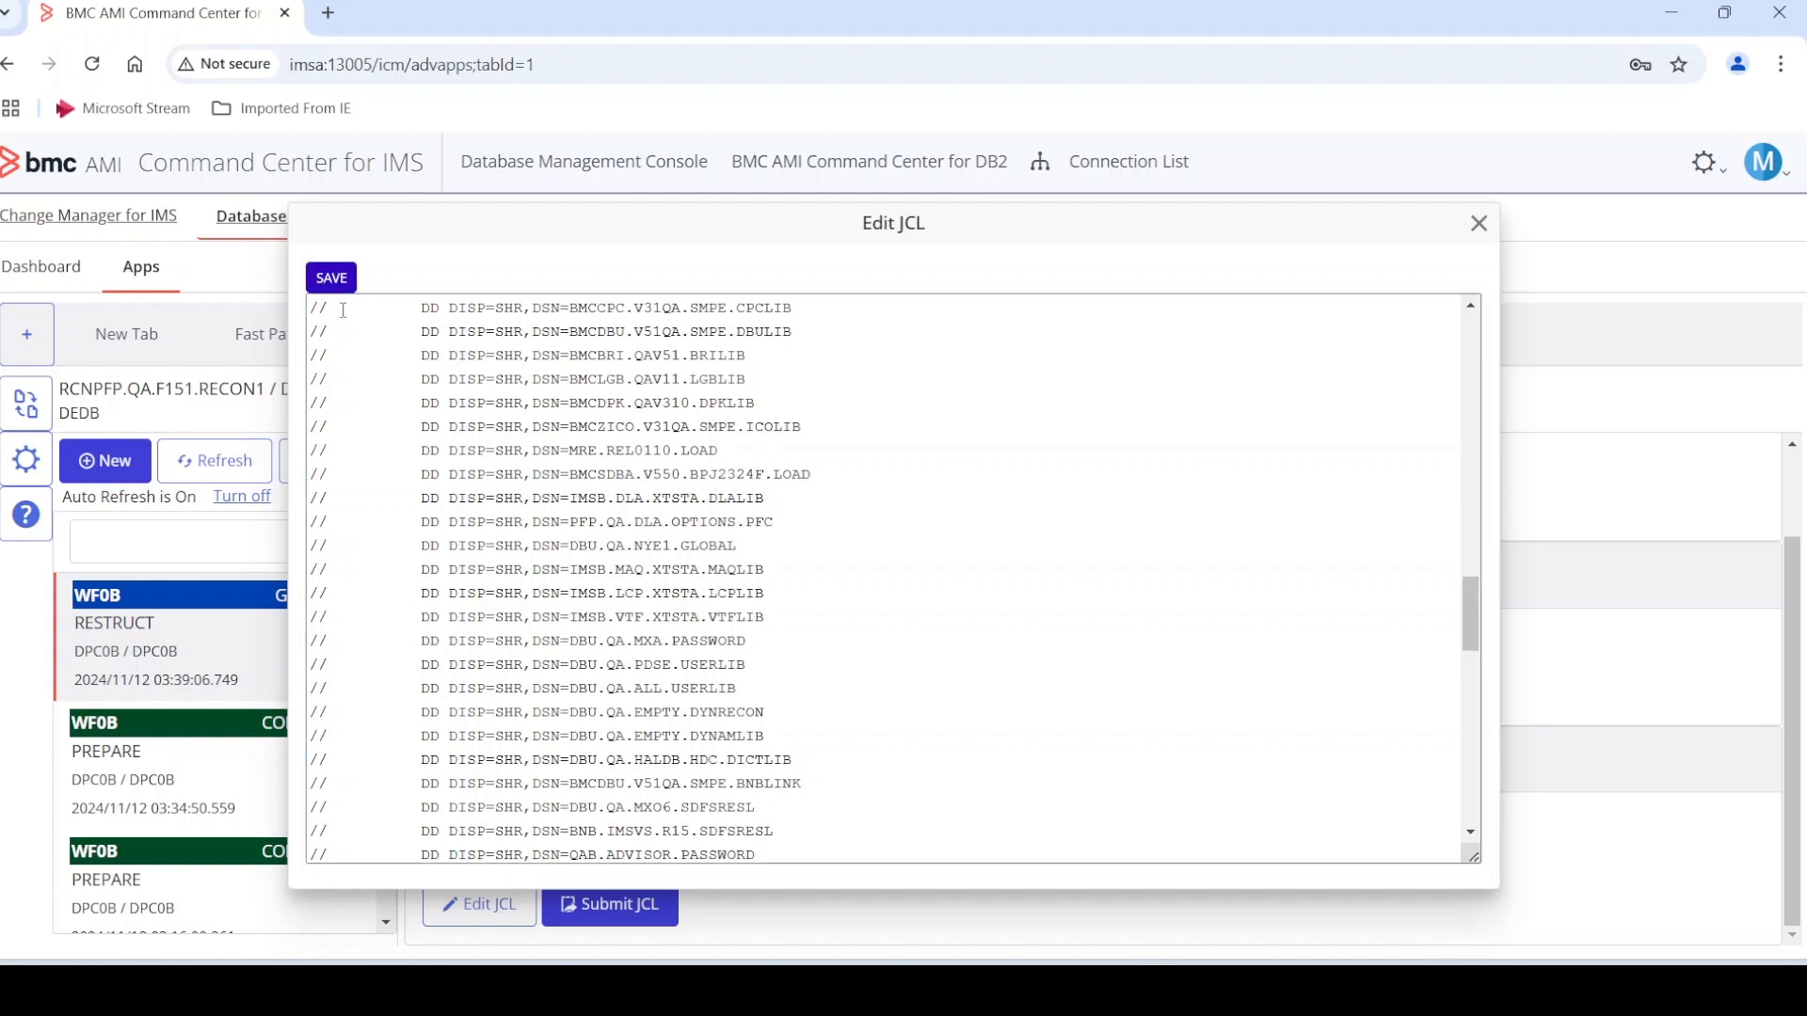
# Save the WF0B restructure JCL, close the editor and submit the job to execute the restructure.
pyautogui.click(331, 278)
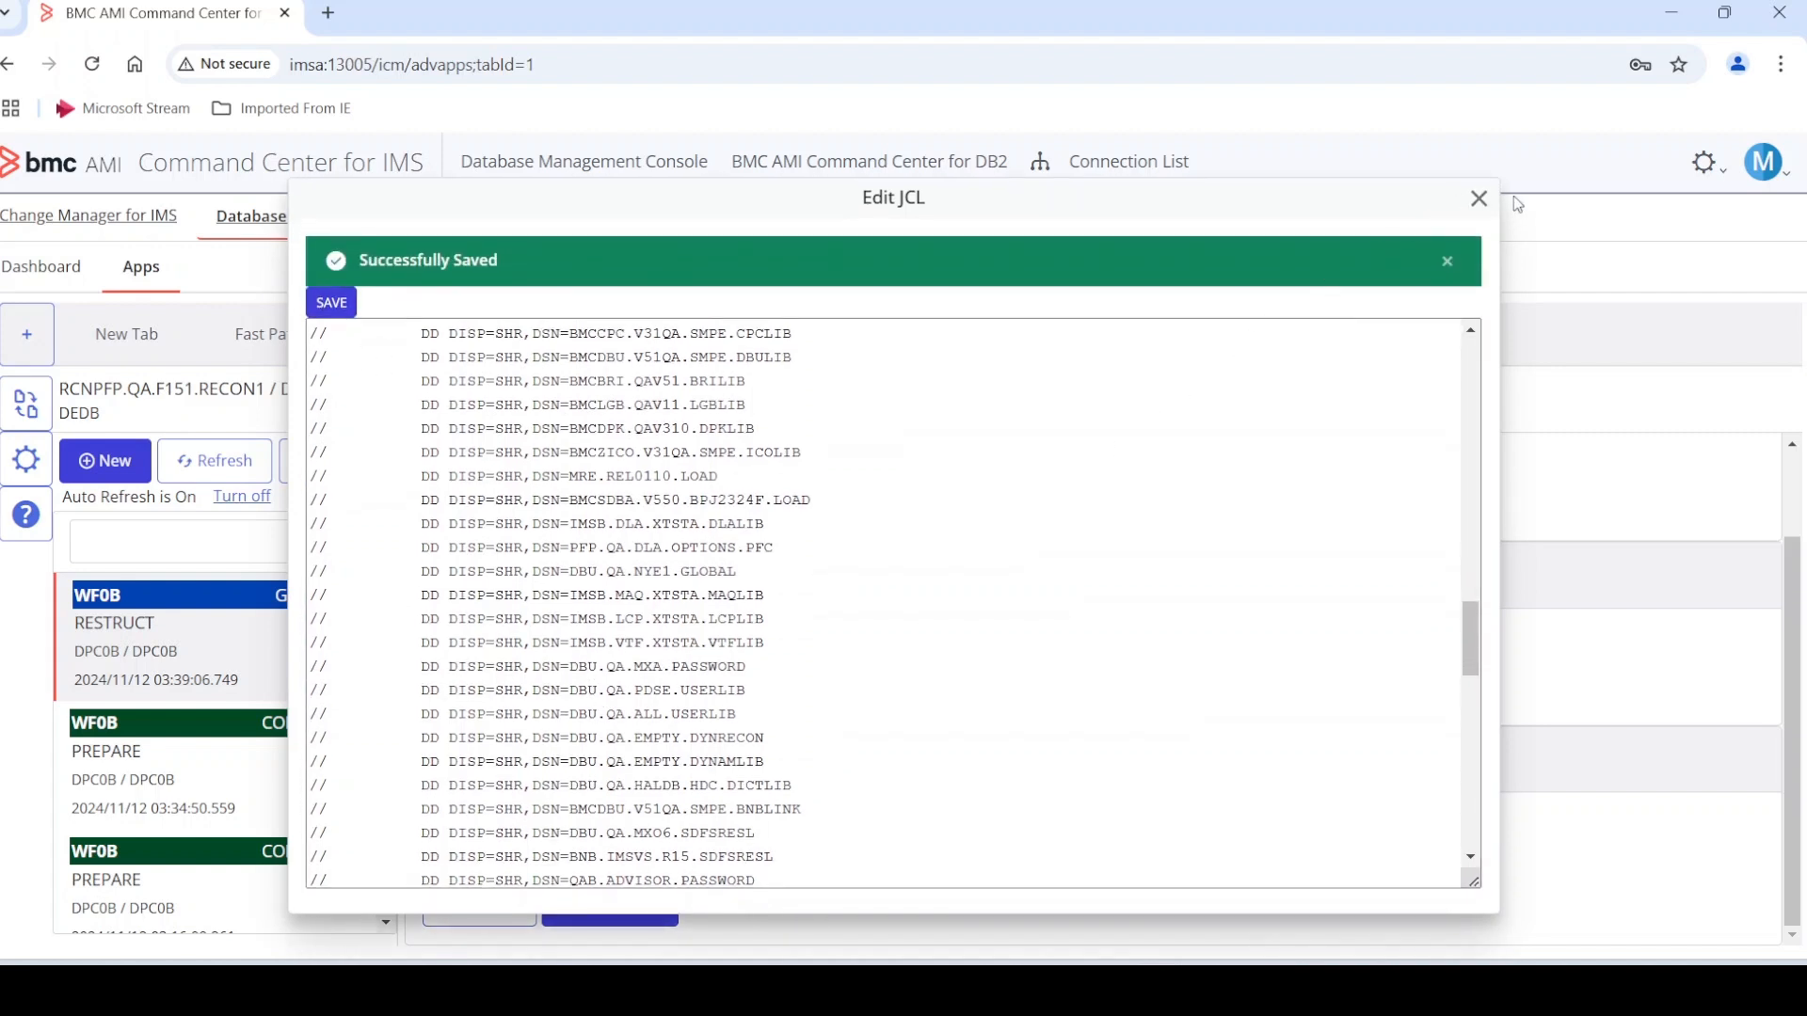
pyautogui.click(1477, 201)
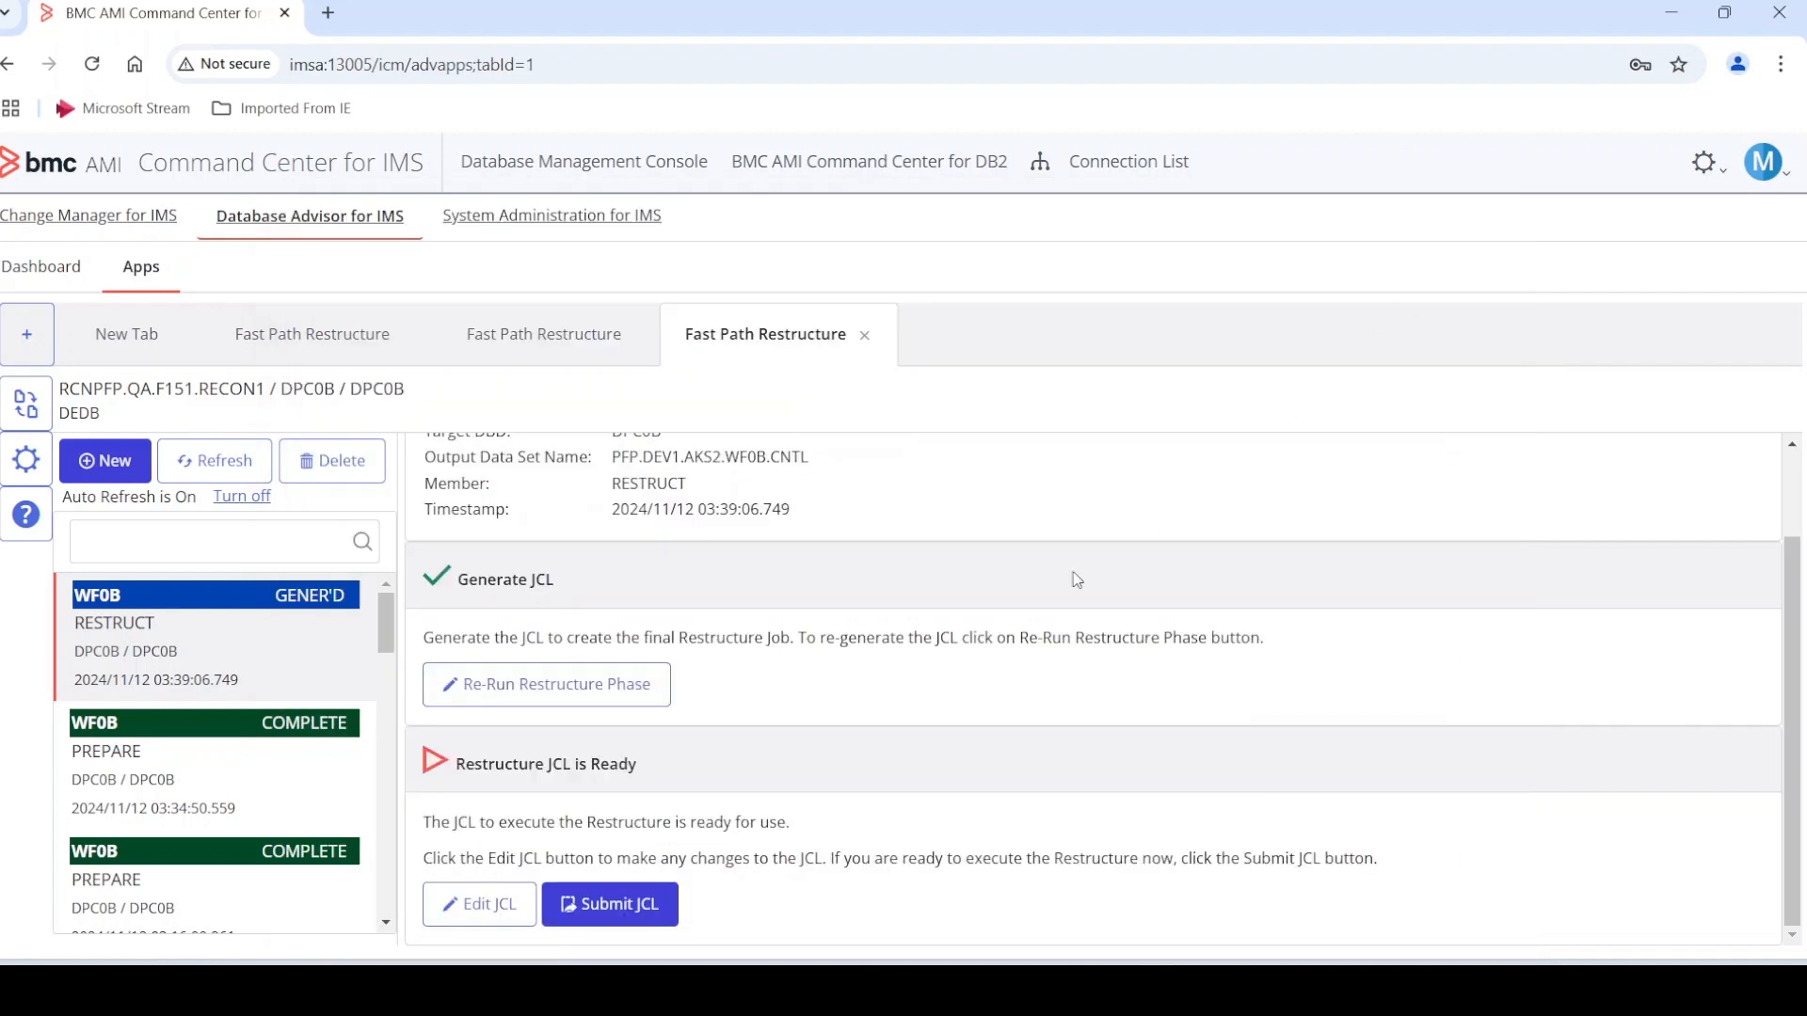
pyautogui.click(642, 912)
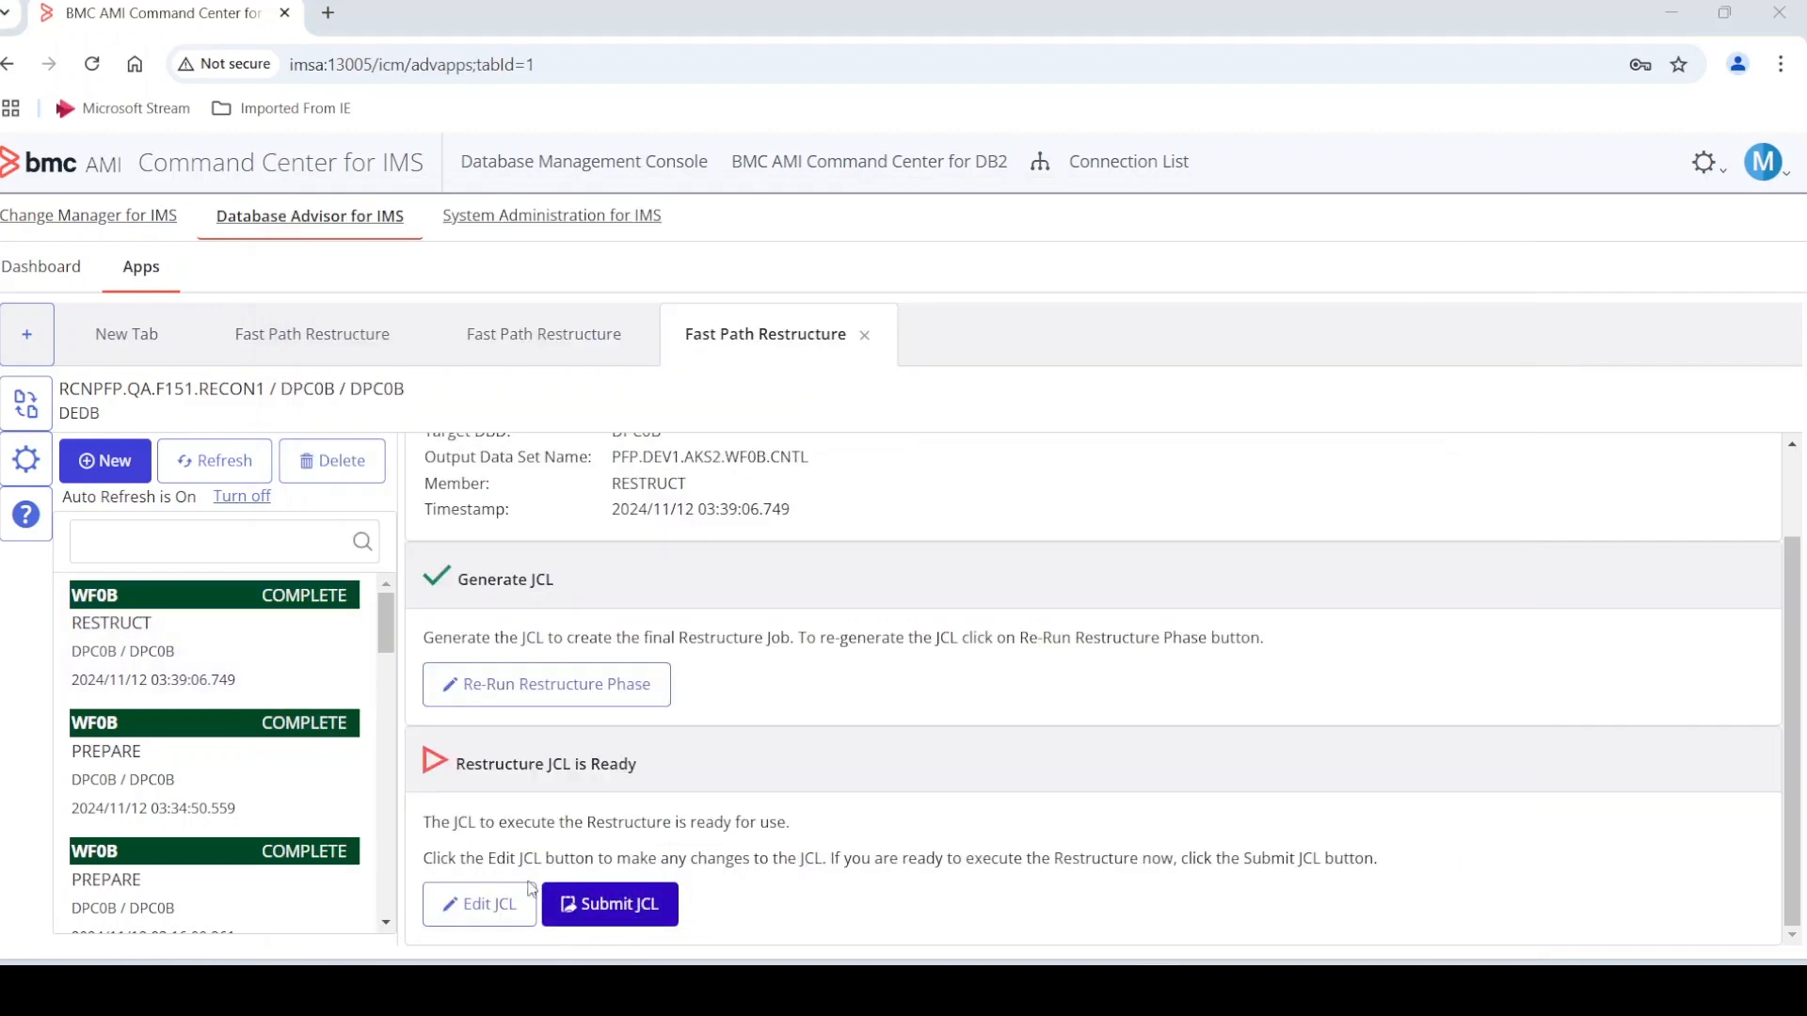